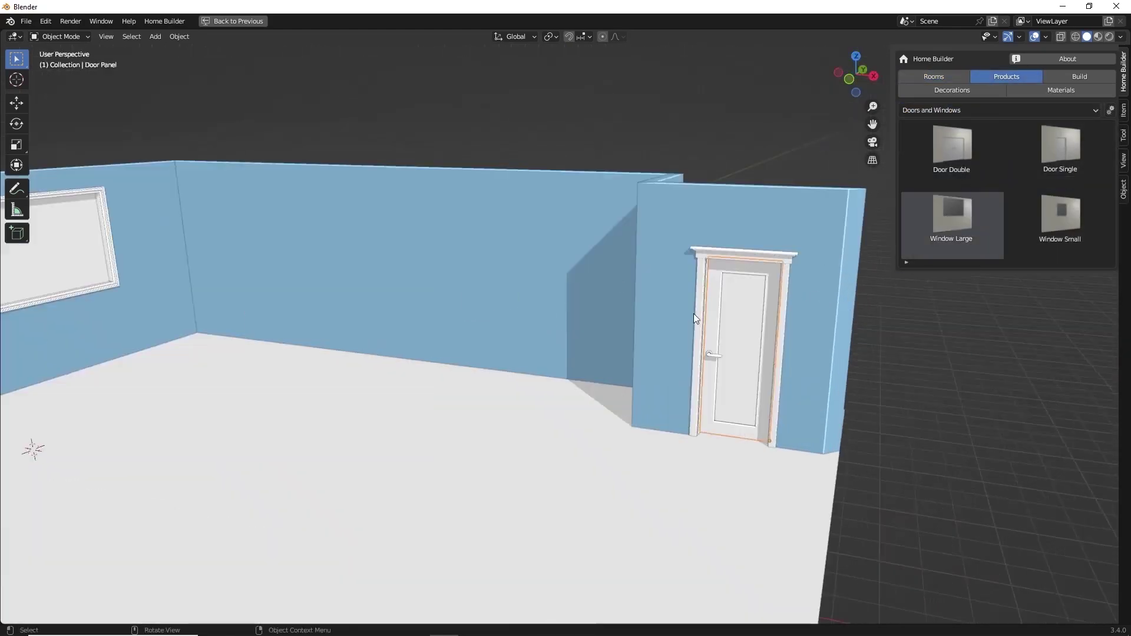
- Change the entry door's height and X location, and set it open with a right-hand swing
{"action": "right_click", "coordinate": [658, 287]}
{"action": "left_click", "coordinate": [626, 288]}
{"action": "left_click_drag", "start_coordinate": [626, 288], "coordinate": [459, 213]}
{"action": "left_click_drag", "start_coordinate": [501, 244], "coordinate": [521, 245]}
{"action": "left_click_drag", "start_coordinate": [462, 273], "coordinate": [446, 274]}
{"action": "left_click_drag", "start_coordinate": [480, 310], "coordinate": [515, 311]}
{"action": "left_click", "coordinate": [453, 327]}
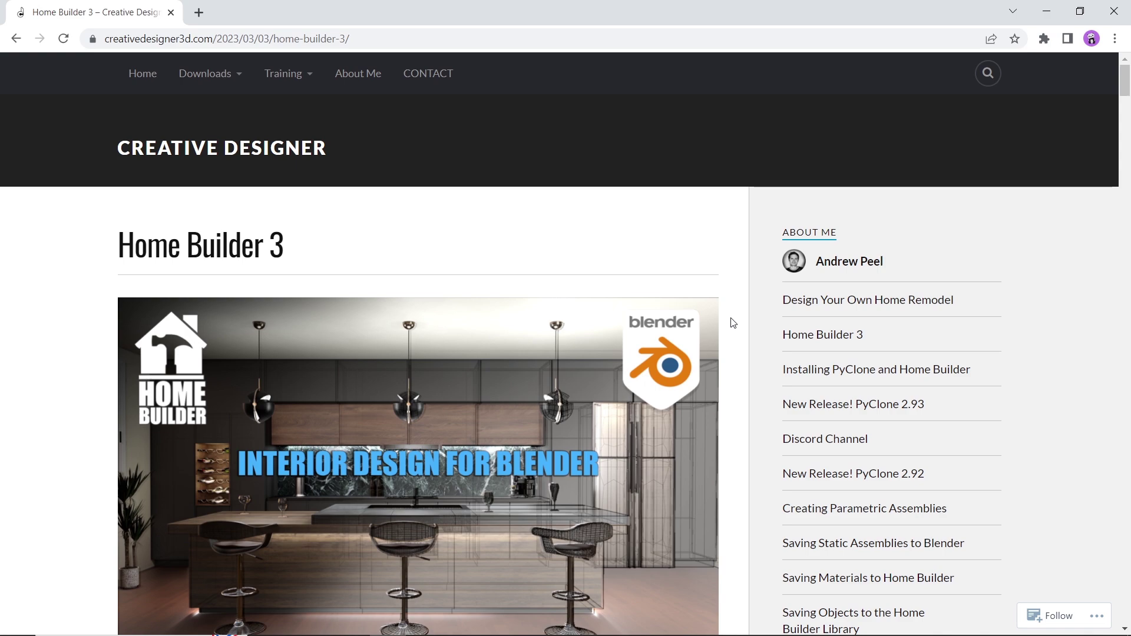
- Highlight the How to Install Home Builder 3 text, from the heading through step 7
{"action": "scroll", "coordinate": [733, 323], "scroll_direction": "down", "scroll_amount": 6}
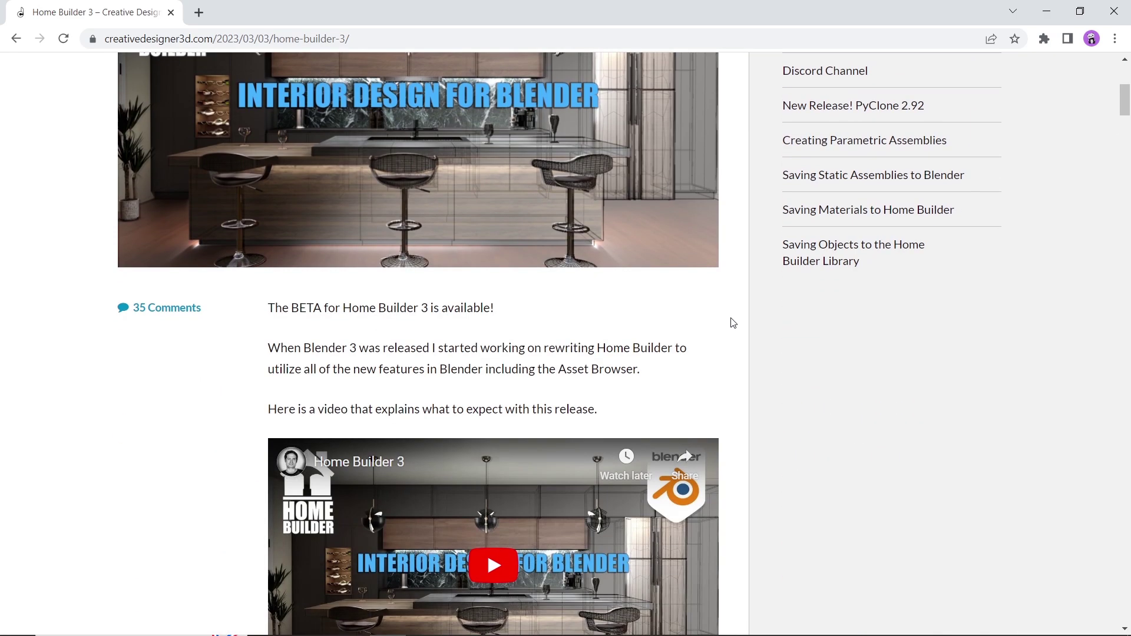
{"action": "scroll", "coordinate": [733, 323], "scroll_direction": "down", "scroll_amount": 10}
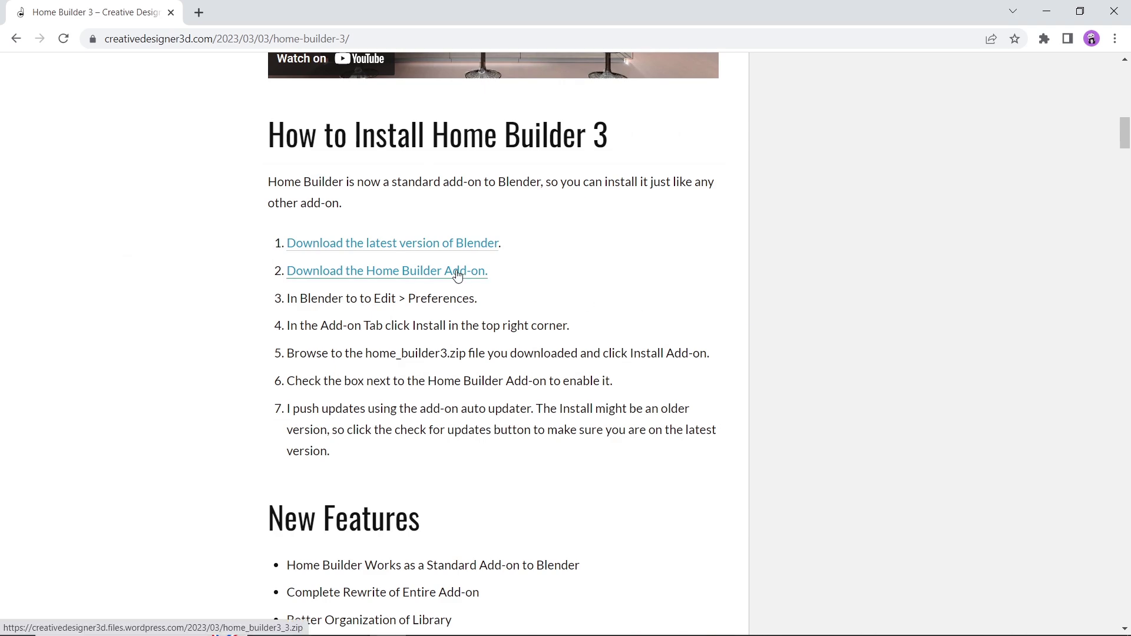
{"action": "scroll", "coordinate": [585, 455], "scroll_direction": "down", "scroll_amount": 15}
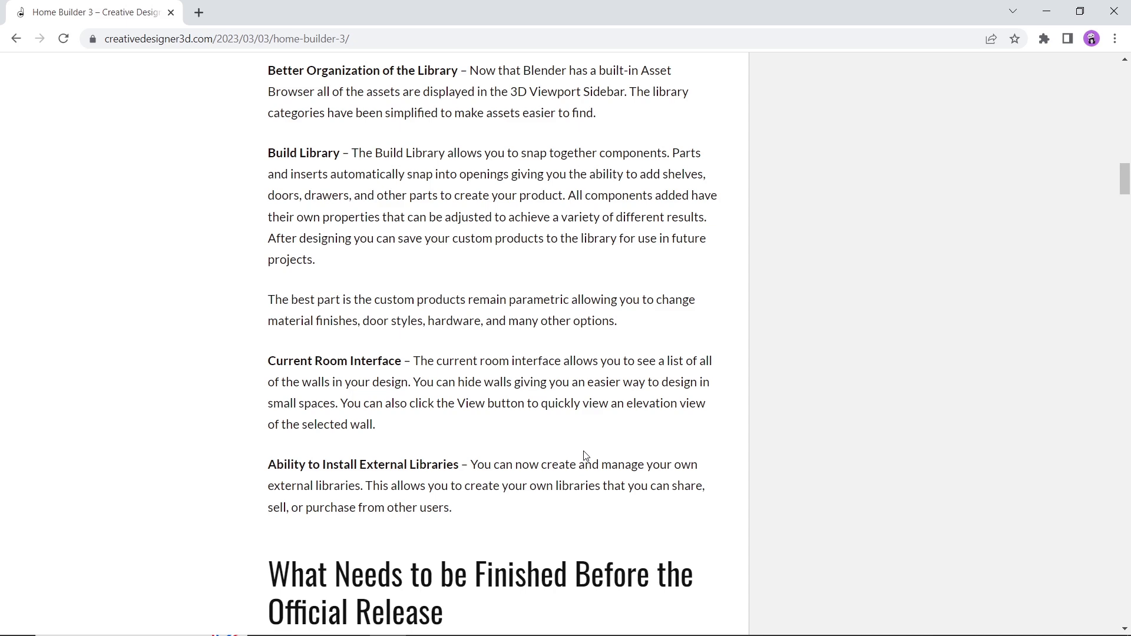
{"action": "scroll", "coordinate": [585, 456], "scroll_direction": "down", "scroll_amount": 8}
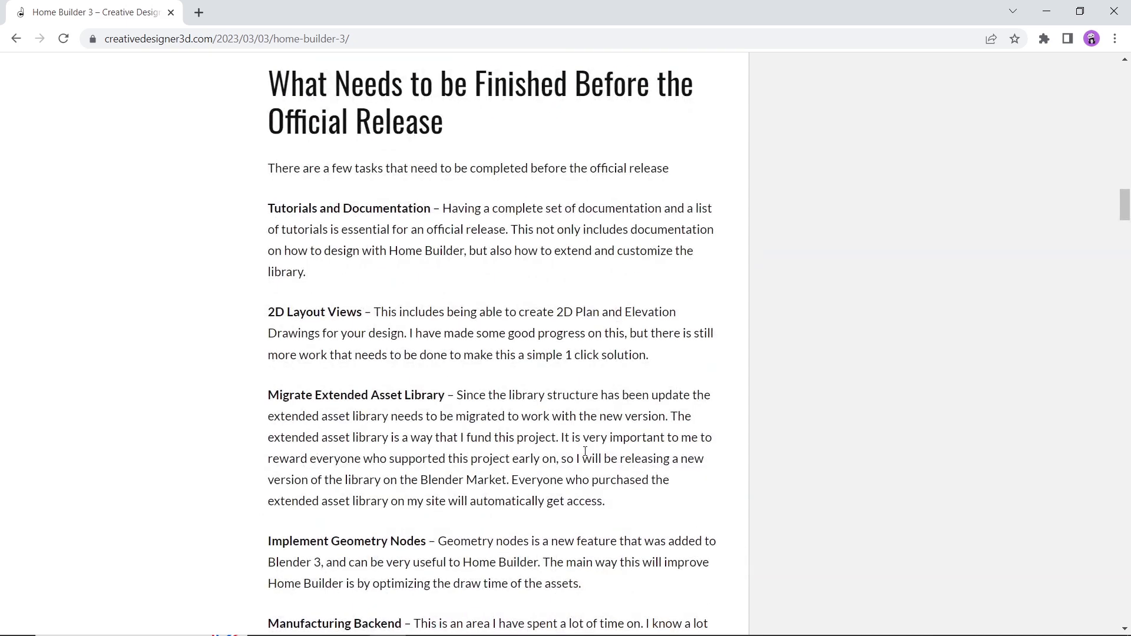
{"action": "scroll", "coordinate": [268, 306], "scroll_direction": "up", "scroll_amount": 20}
{"action": "left_click_drag", "start_coordinate": [268, 112], "coordinate": [588, 457]}
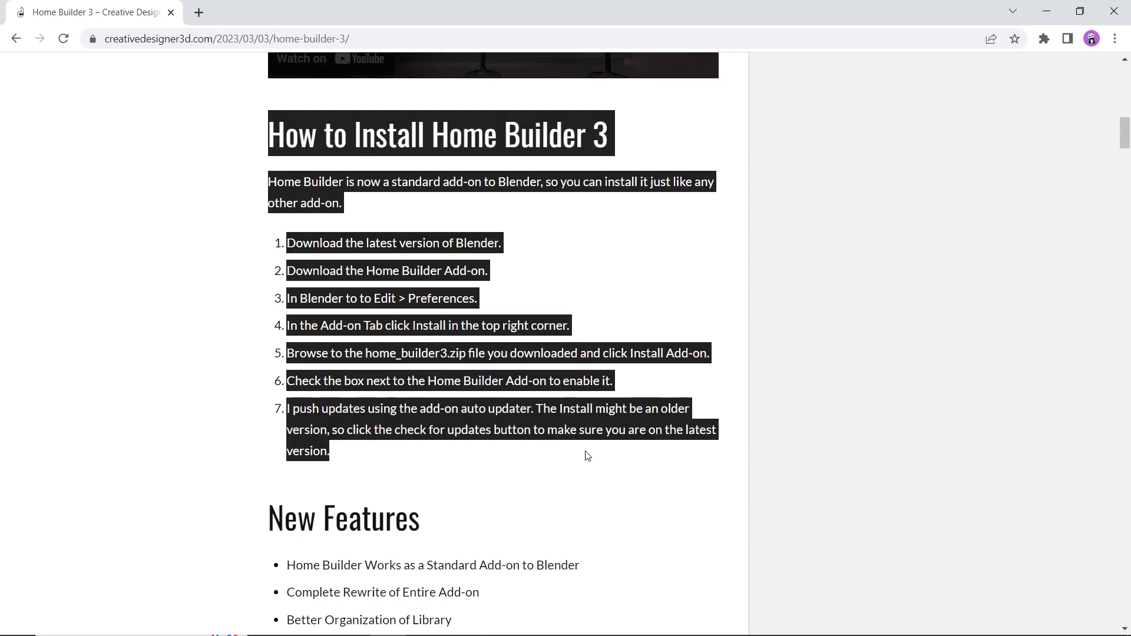
{"action": "scroll", "coordinate": [586, 412], "scroll_direction": "down", "scroll_amount": 6}
{"action": "key", "text": "alt+Tab"}
- Install home_builder3_3.zip from Preferences > Add-ons and expand the Home Builder entry
{"action": "left_click", "coordinate": [55, 29]}
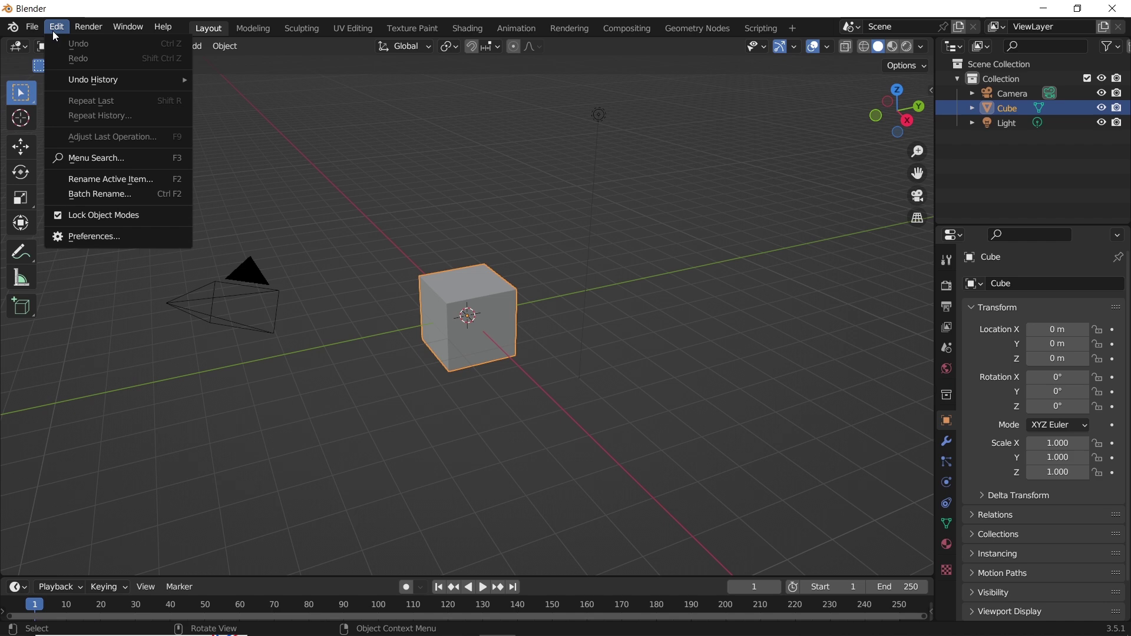
{"action": "left_click", "coordinate": [119, 238]}
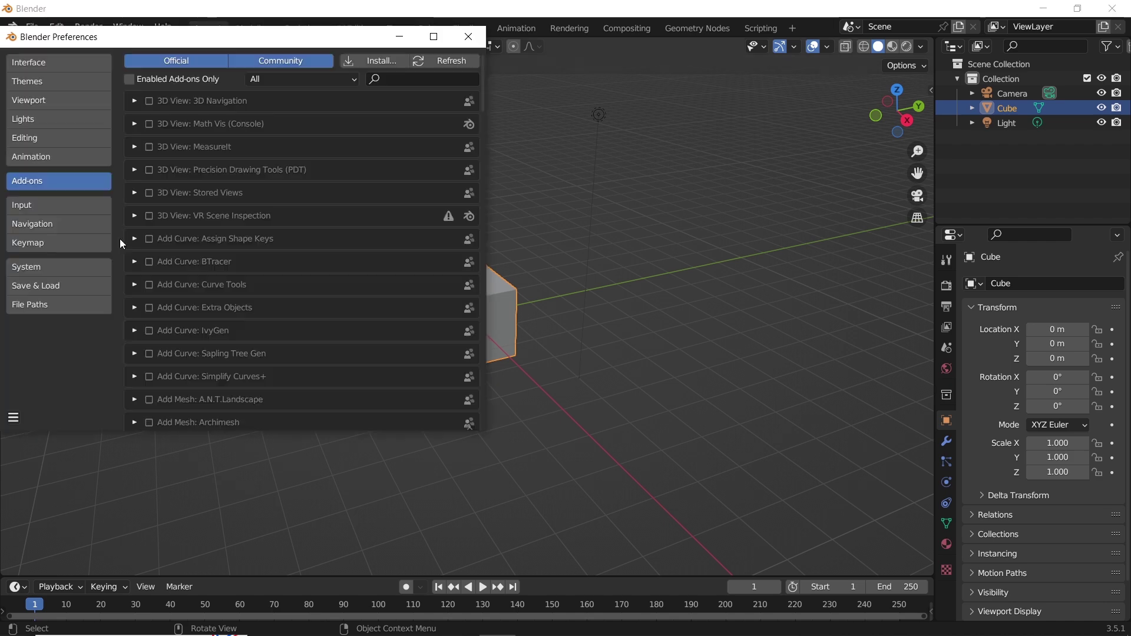
{"action": "left_click", "coordinate": [363, 63]}
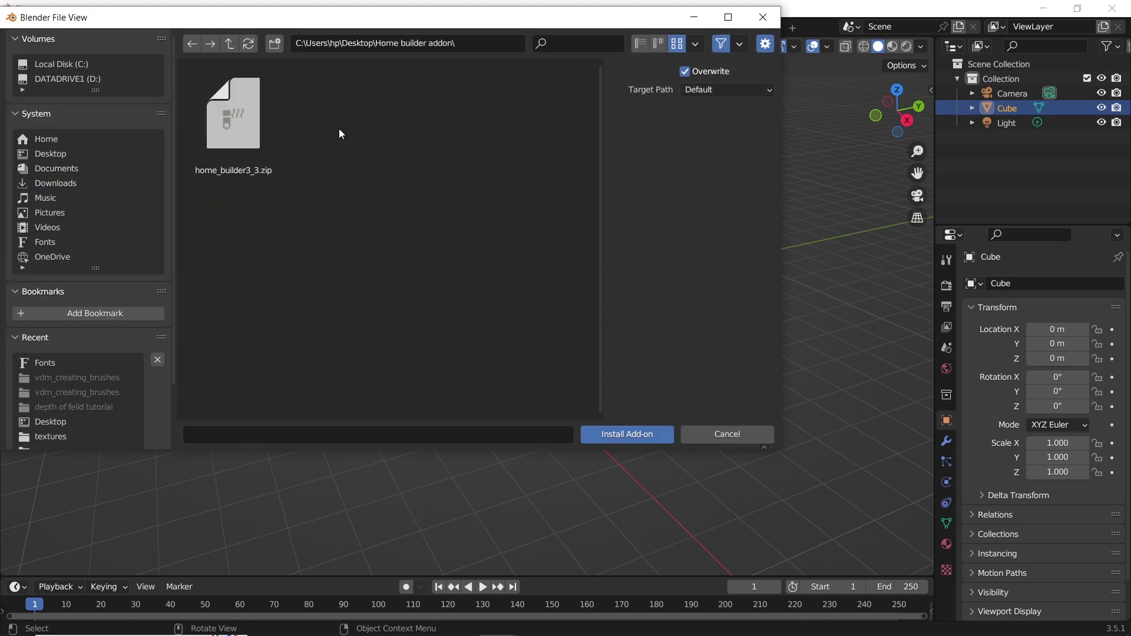
{"action": "left_click", "coordinate": [239, 121]}
{"action": "left_click", "coordinate": [607, 433]}
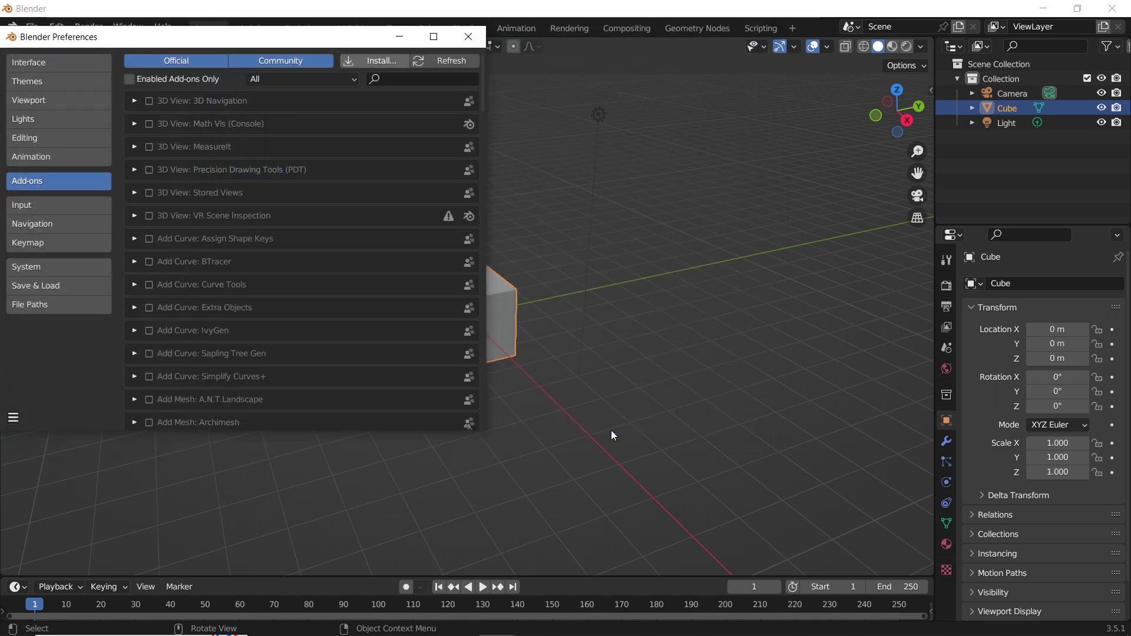
{"action": "left_click", "coordinate": [134, 102]}
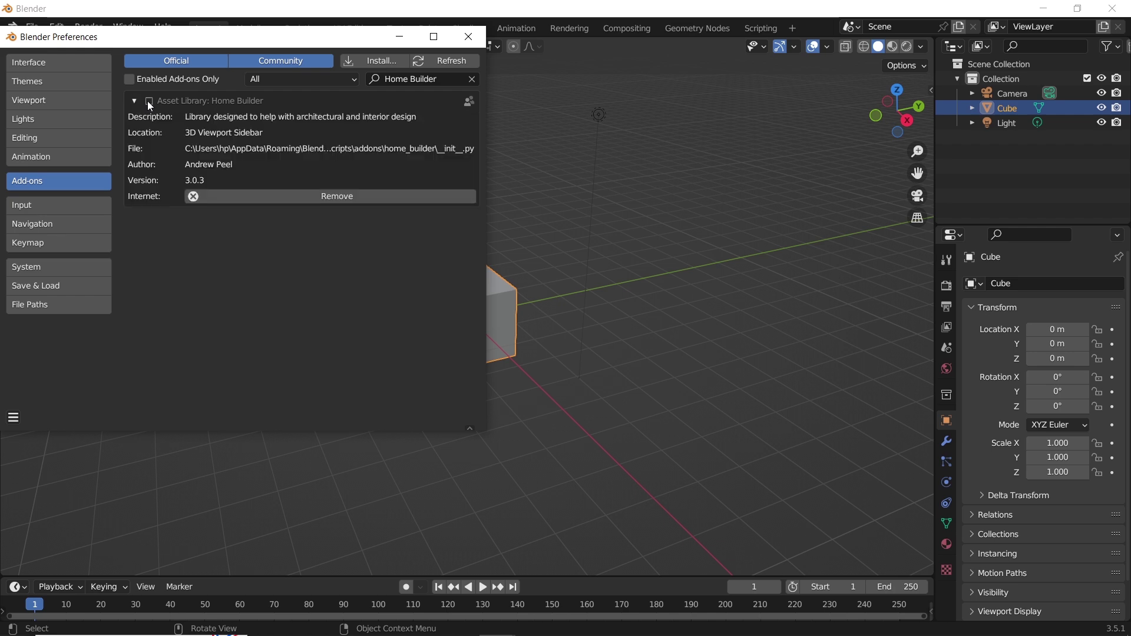
- Enable the Home Builder add-on and show its tab in the viewport sidebar
{"action": "left_click", "coordinate": [149, 102]}
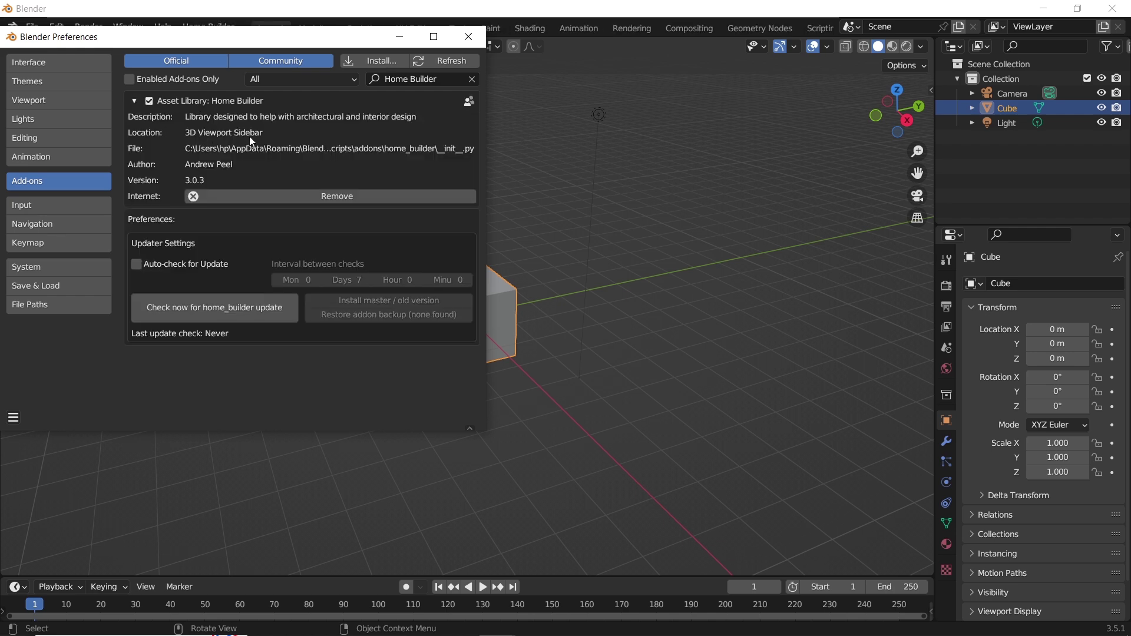
{"action": "left_click", "coordinate": [673, 216]}
{"action": "key", "text": "n"}
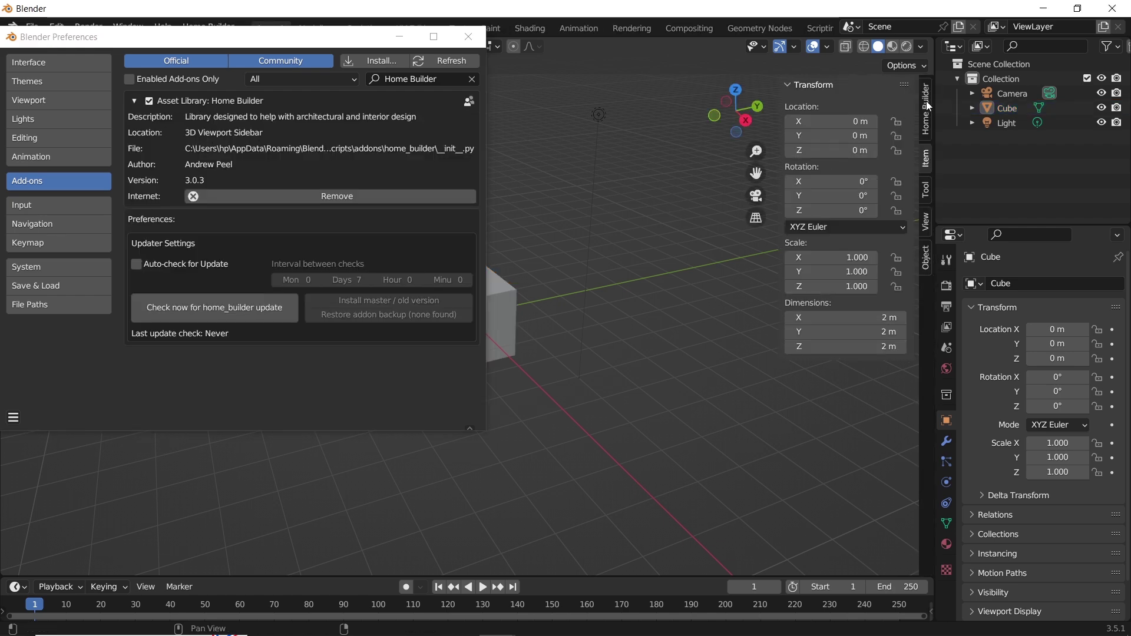
{"action": "left_click", "coordinate": [927, 105]}
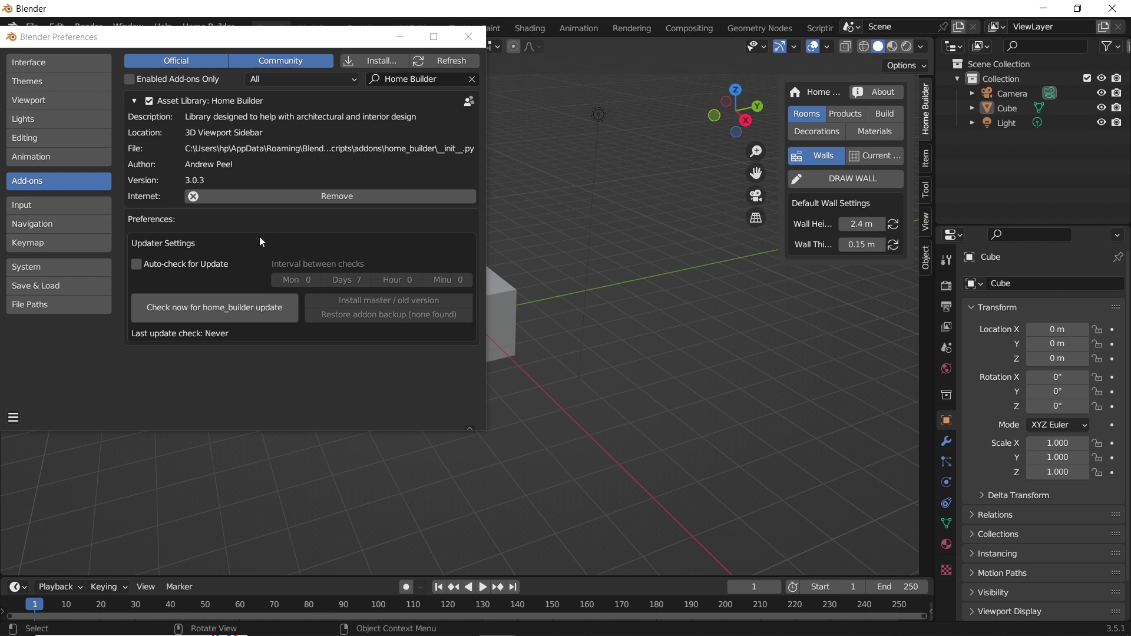
- Turn on auto-check, update Home Builder to version 3.0.5, and restart Blender
{"action": "left_click", "coordinate": [189, 263]}
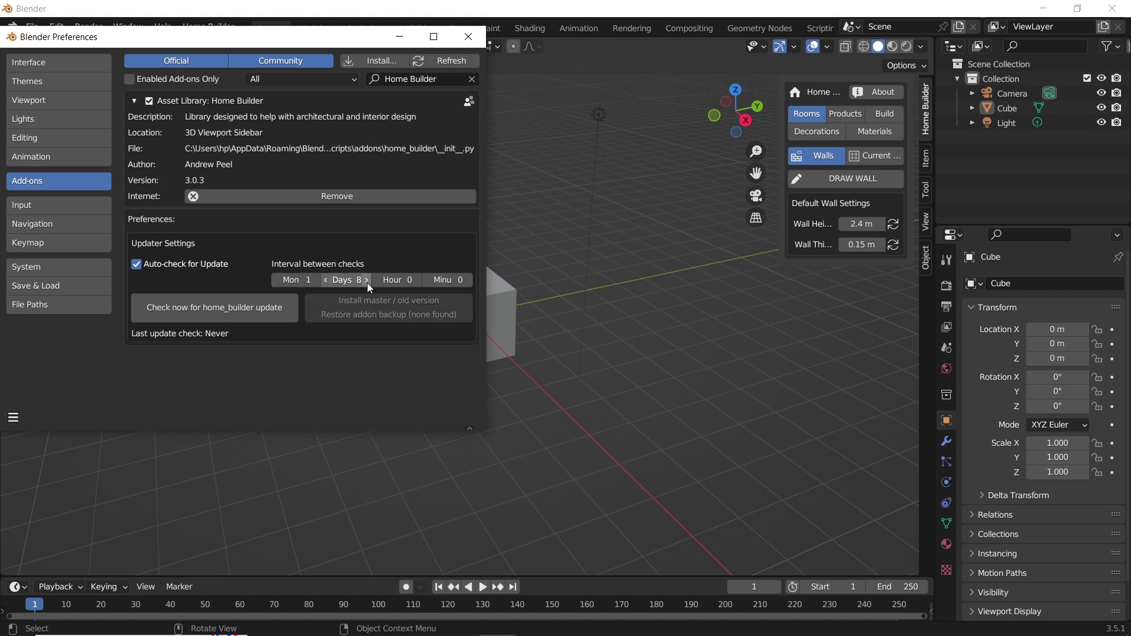
{"action": "left_click", "coordinate": [259, 307]}
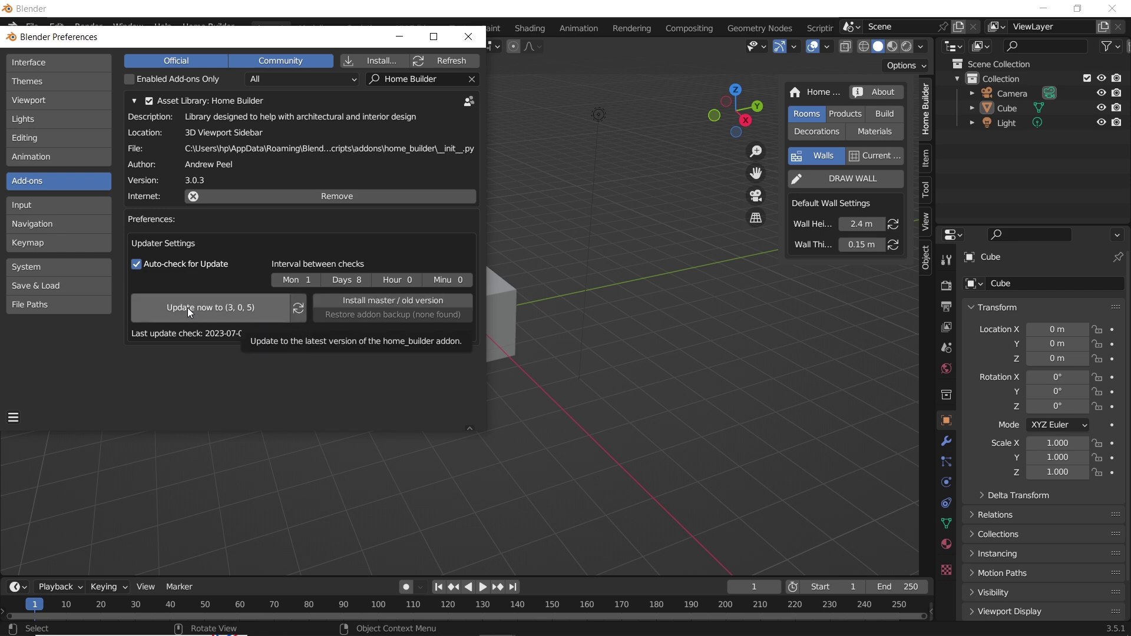
{"action": "left_click", "coordinate": [254, 307]}
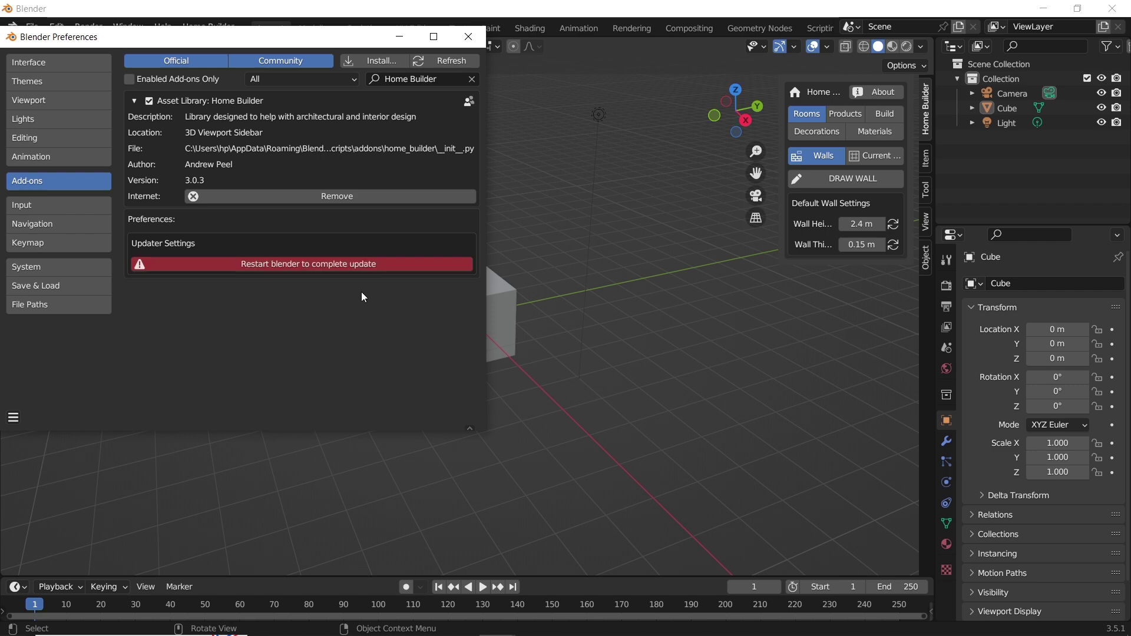
{"action": "left_click", "coordinate": [330, 265]}
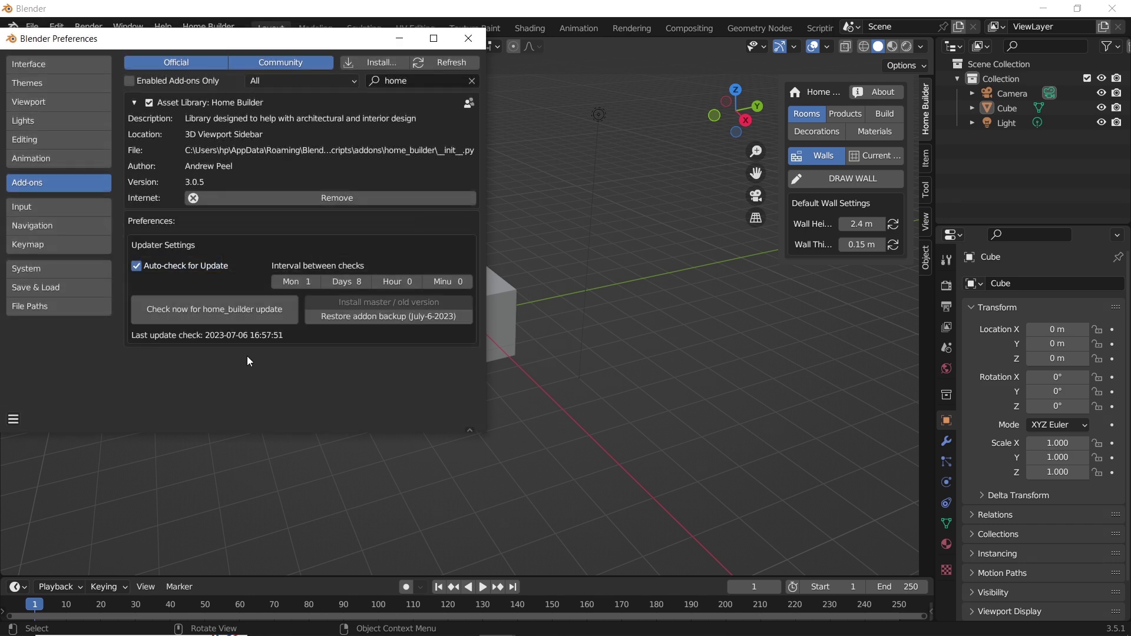
- Delete the default camera, cube and light, and widen the Home Builder sidebar
{"action": "left_click", "coordinate": [469, 38]}
{"action": "key", "text": "a"}
{"action": "key", "text": "x"}
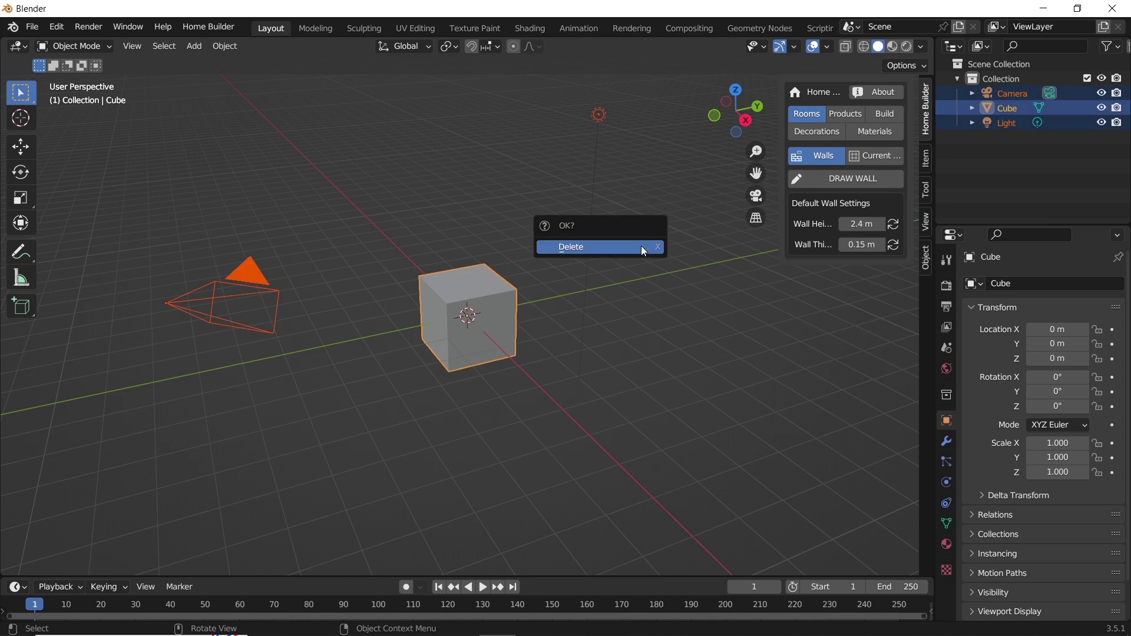
{"action": "left_click", "coordinate": [641, 245]}
{"action": "left_click_drag", "start_coordinate": [786, 194], "coordinate": [683, 197]}
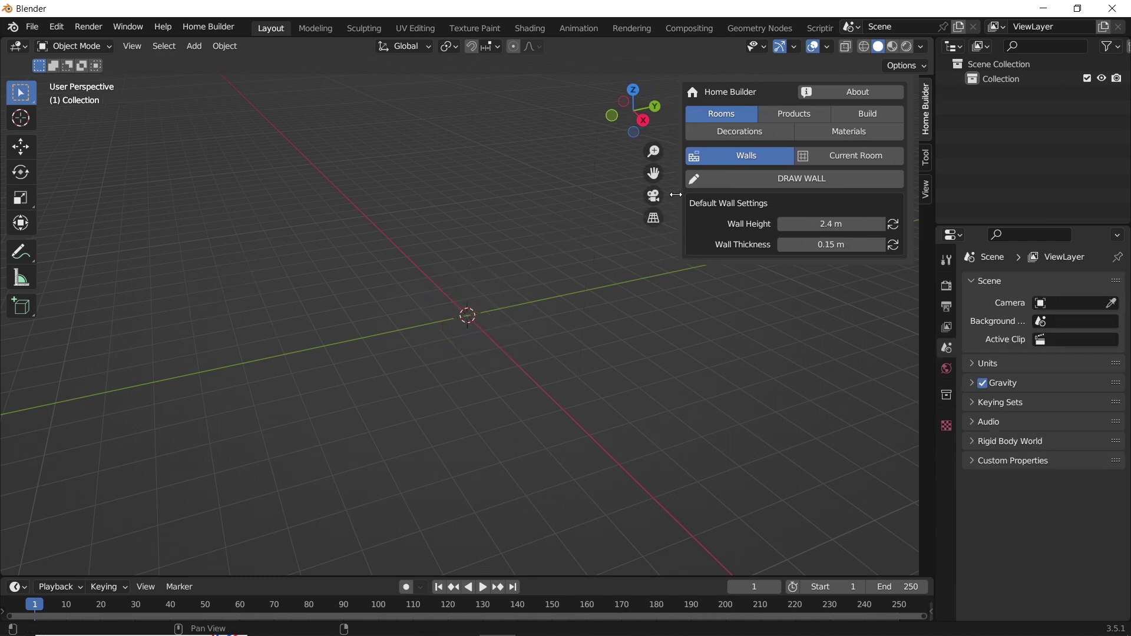
- Review Home Builder's About information, libraries and training sections, then close it
{"action": "left_click", "coordinate": [848, 96]}
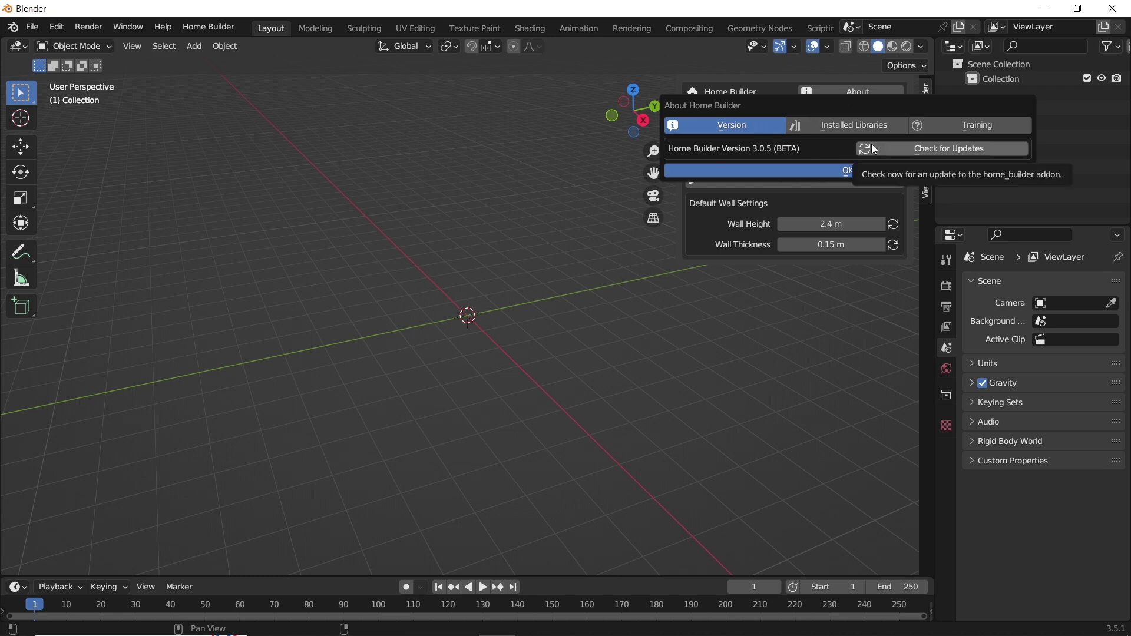
{"action": "left_click", "coordinate": [854, 128]}
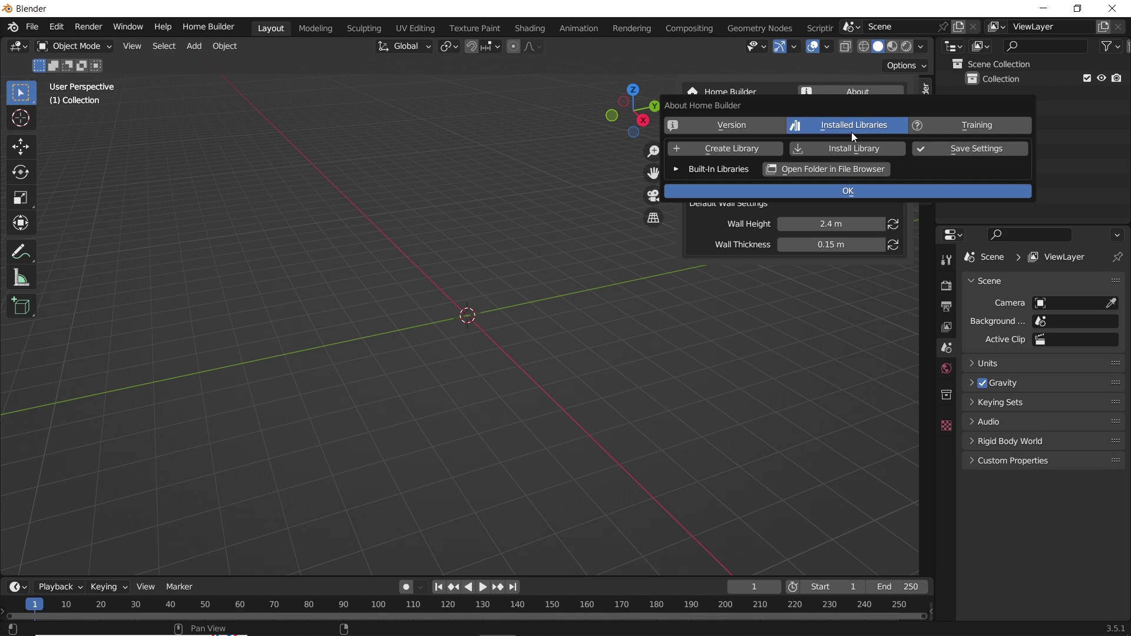
{"action": "left_click", "coordinate": [941, 127]}
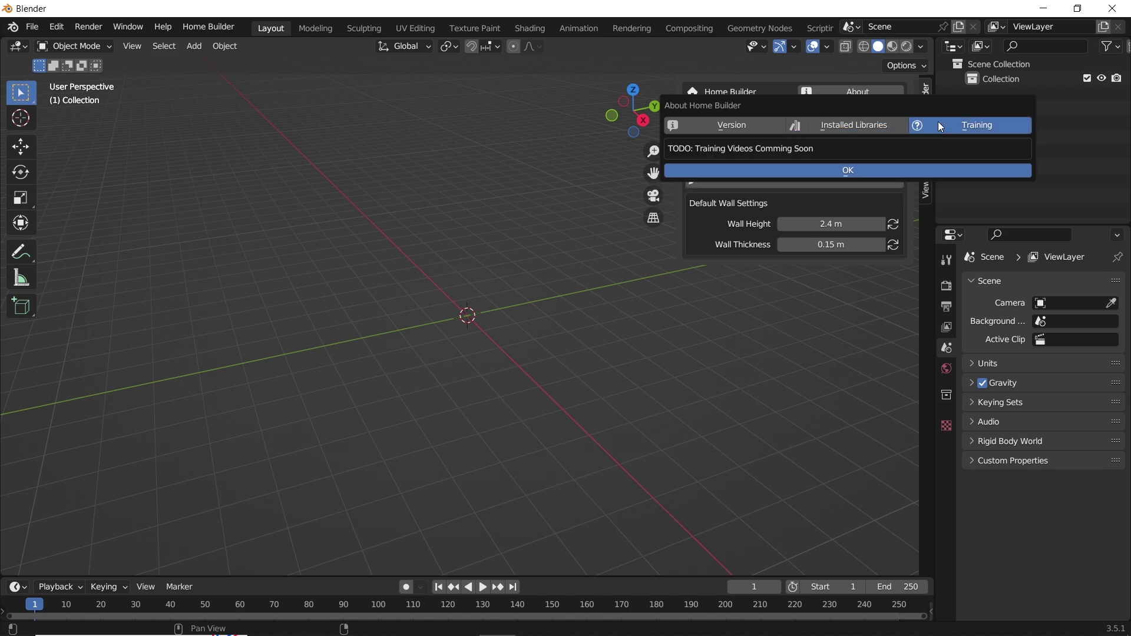
{"action": "left_click", "coordinate": [855, 170]}
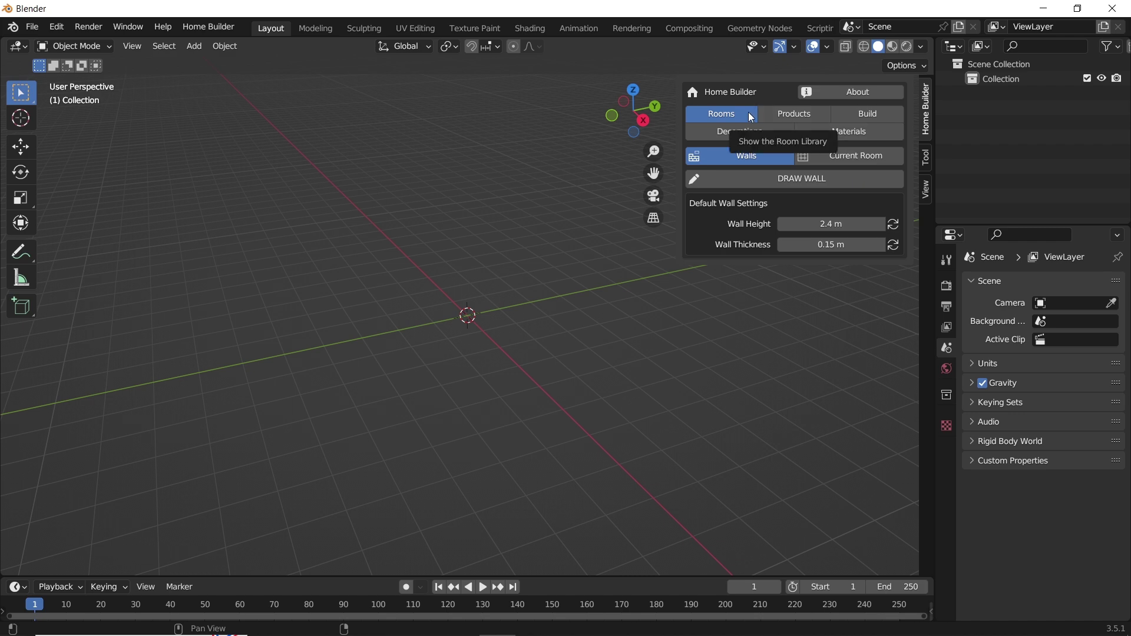
{"action": "left_click", "coordinate": [804, 115]}
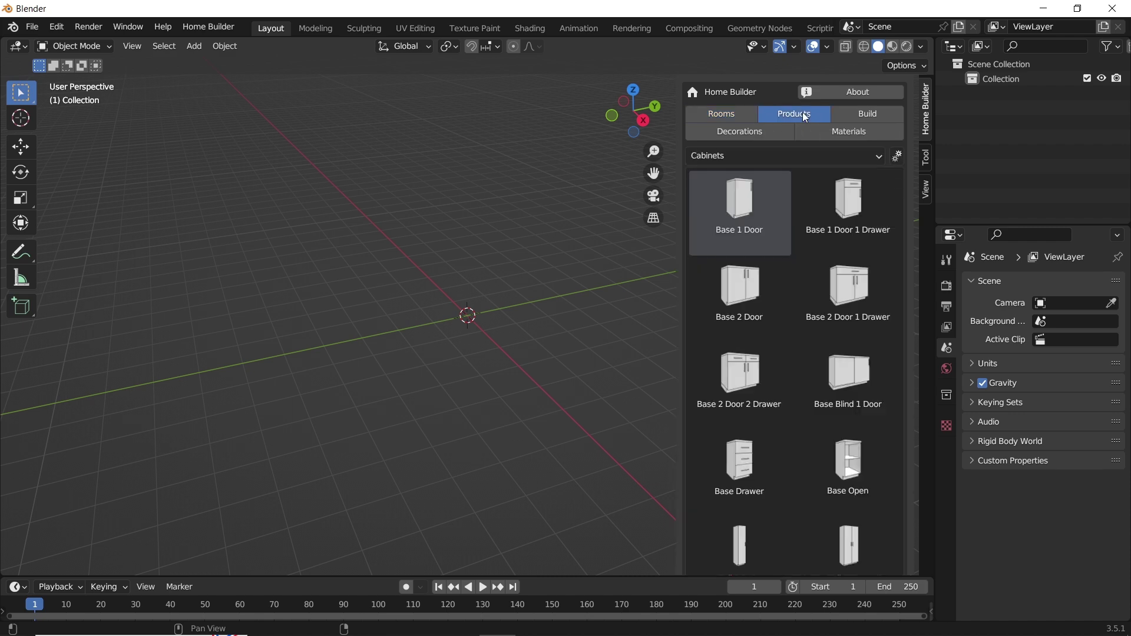
{"action": "left_click", "coordinate": [856, 116]}
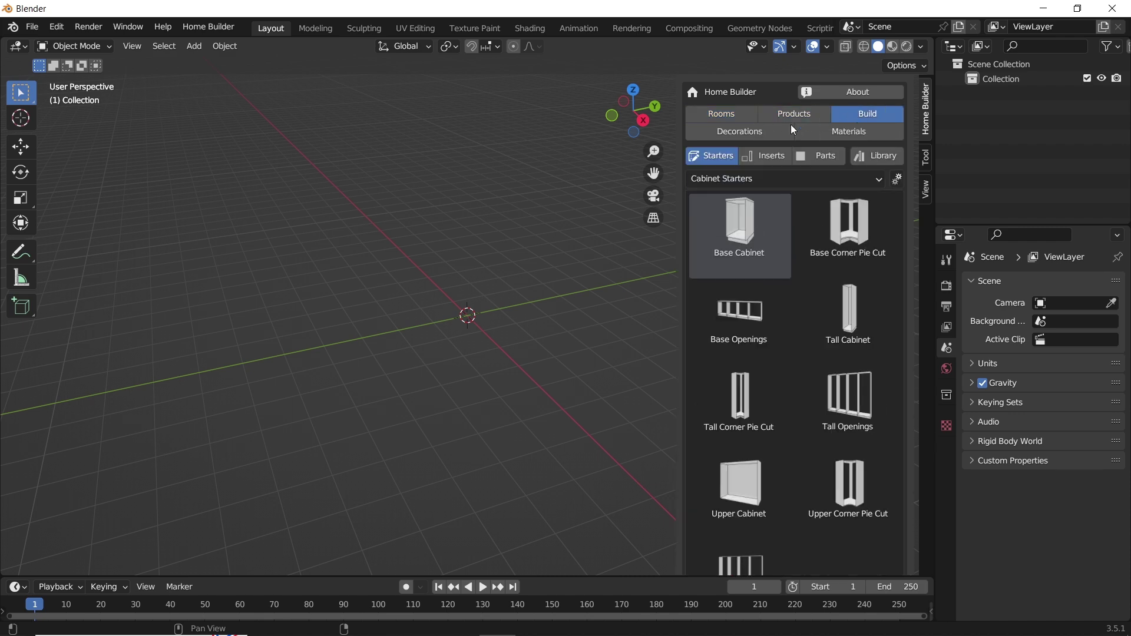
{"action": "left_click", "coordinate": [778, 132]}
{"action": "left_click", "coordinate": [828, 132]}
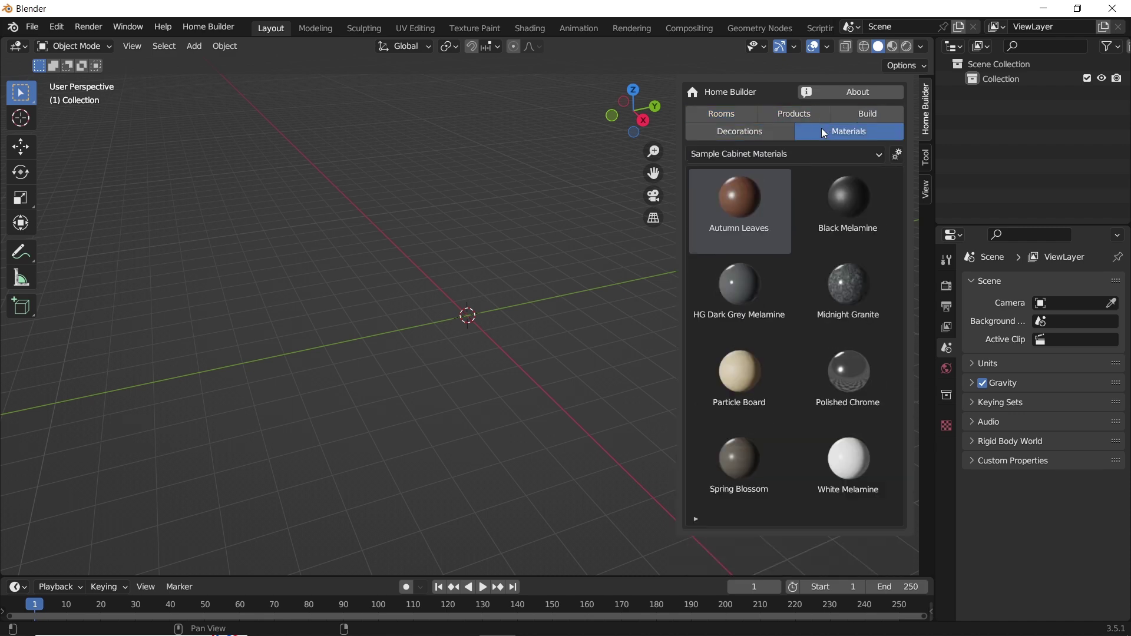
{"action": "left_click", "coordinate": [735, 117]}
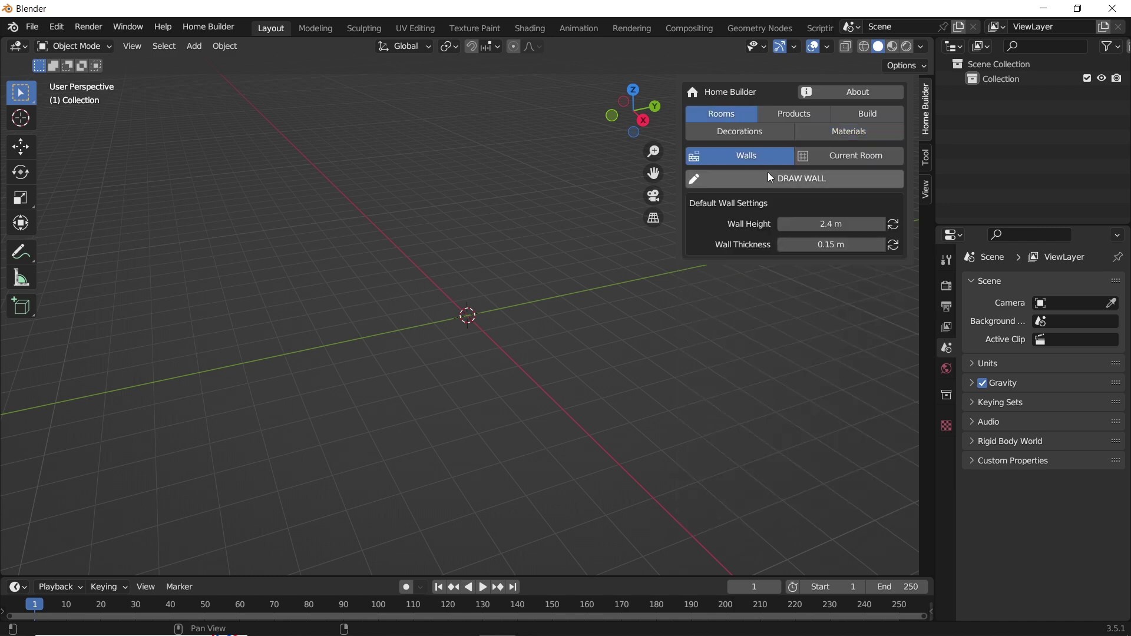
{"action": "left_click", "coordinate": [637, 93]}
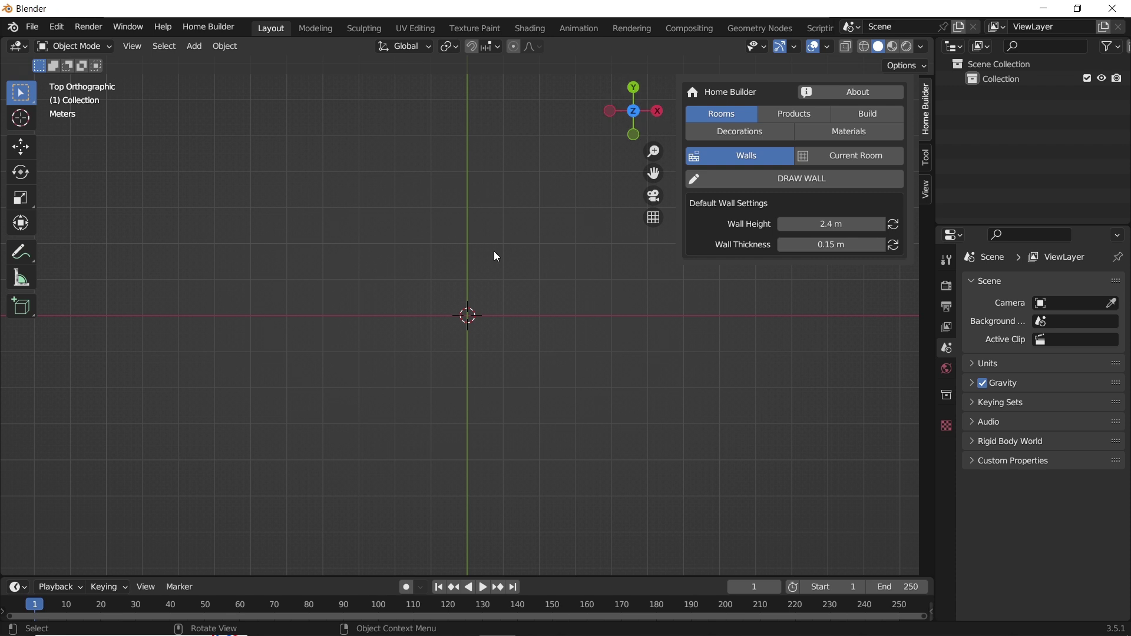
- Draw a single 6000 mm wall and select it
{"action": "left_click", "coordinate": [800, 183]}
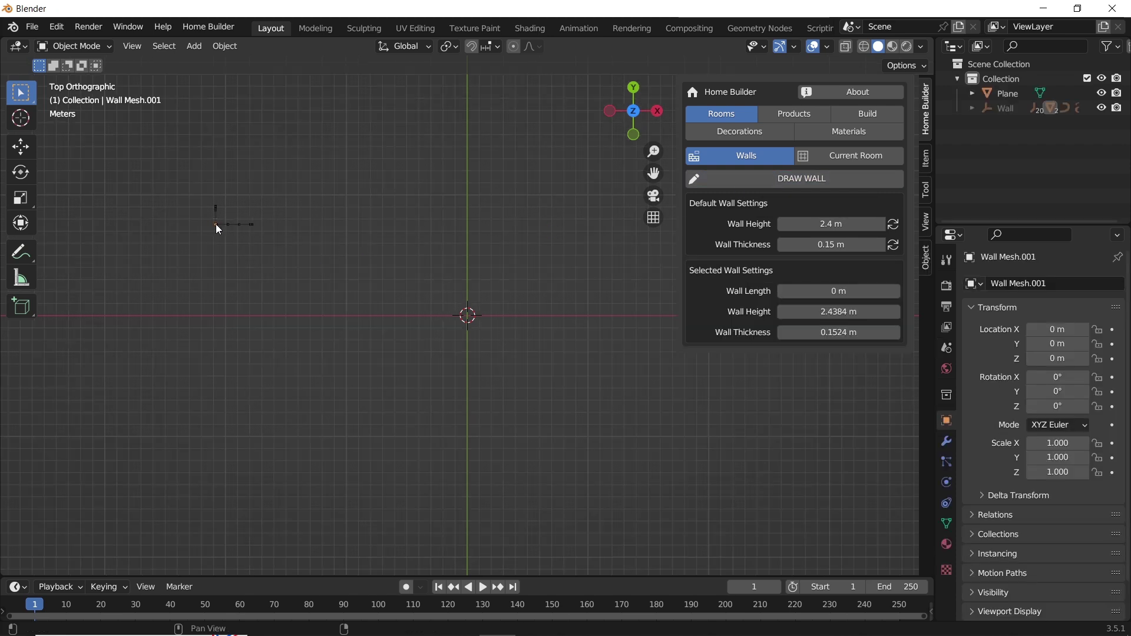
{"action": "left_click", "coordinate": [162, 254]}
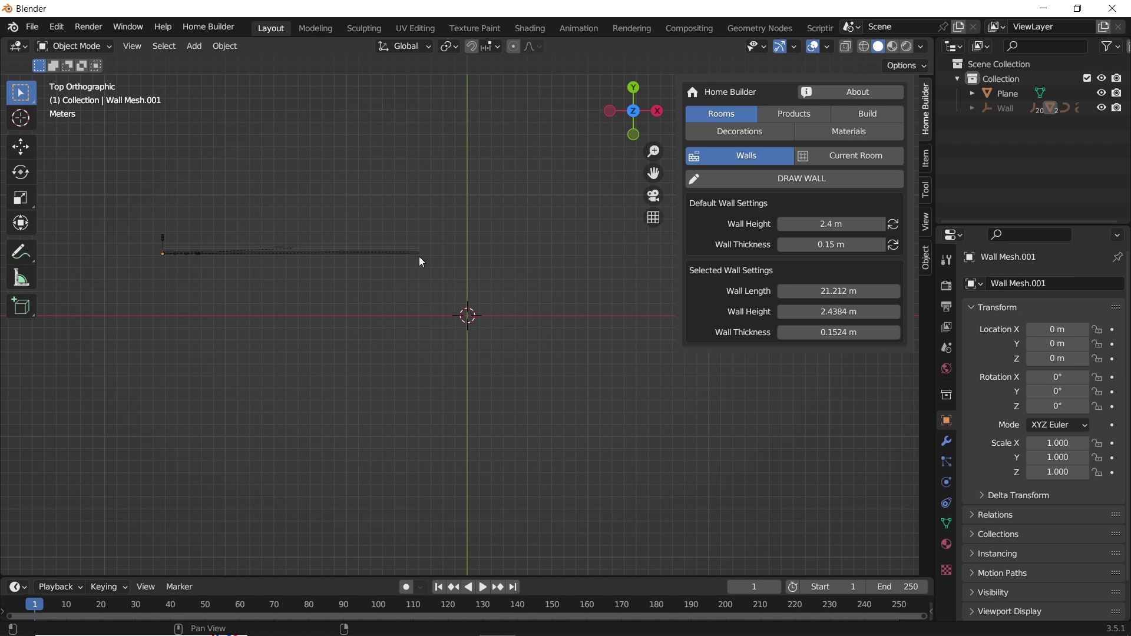
{"action": "middle_click_drag", "start_coordinate": [394, 256], "coordinate": [611, 361]}
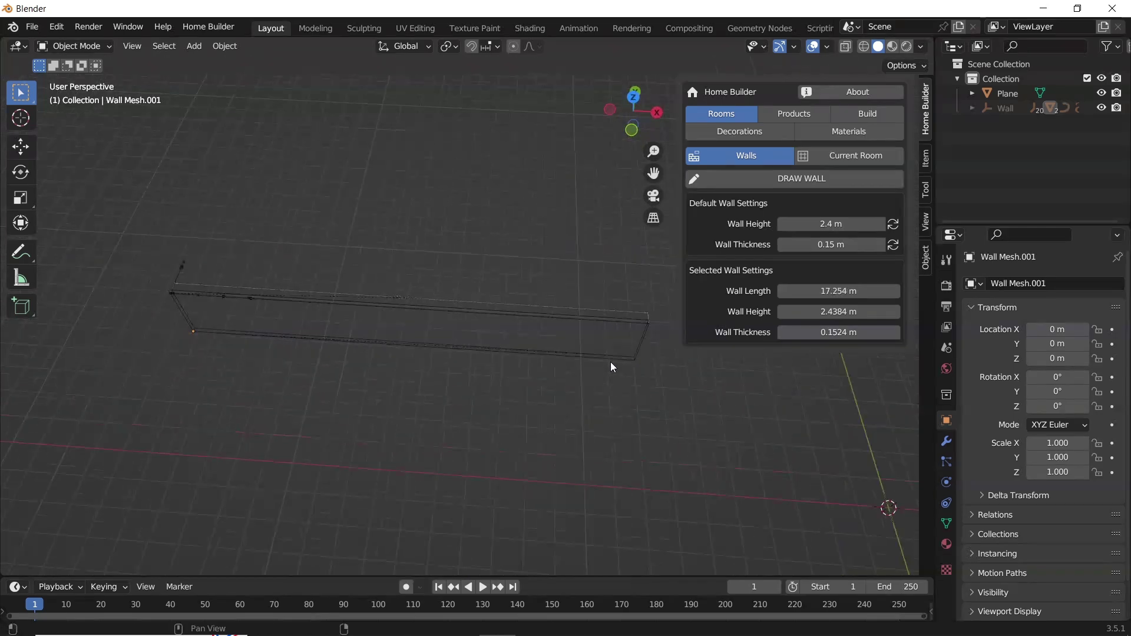
{"action": "mouse_move", "coordinate": [575, 327]}
{"action": "middle_mouse_down"}
{"action": "mouse_move", "coordinate": [538, 311]}
{"action": "mouse_move", "coordinate": [567, 312]}
{"action": "middle_mouse_up"}
{"action": "scroll", "coordinate": [568, 324], "scroll_direction": "up", "scroll_amount": 1}
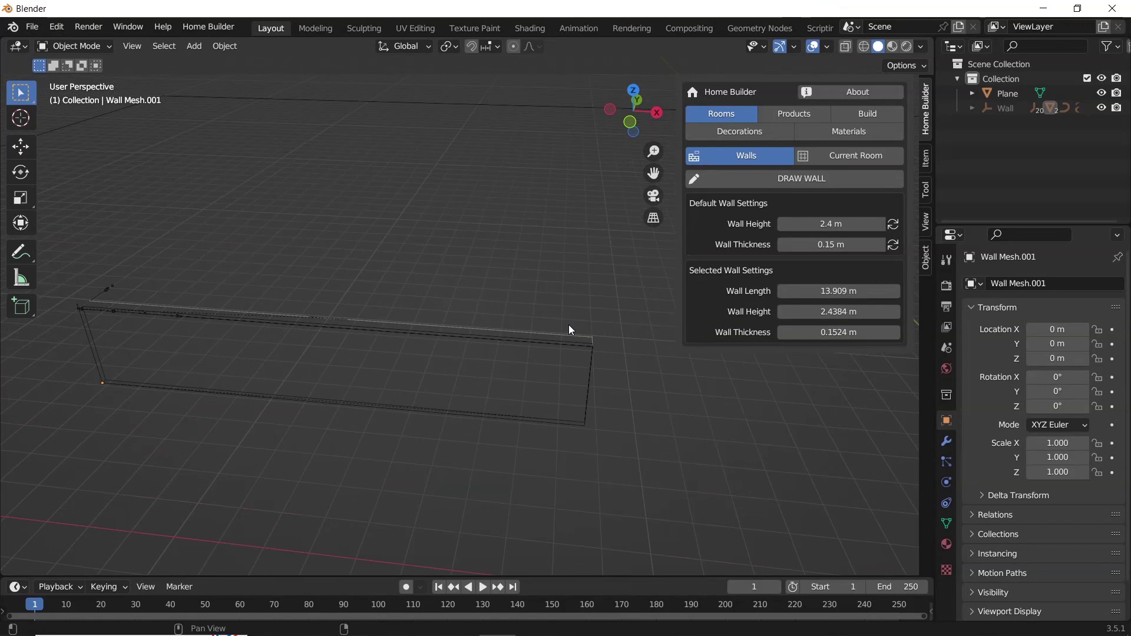
{"action": "type", "text": "600"}
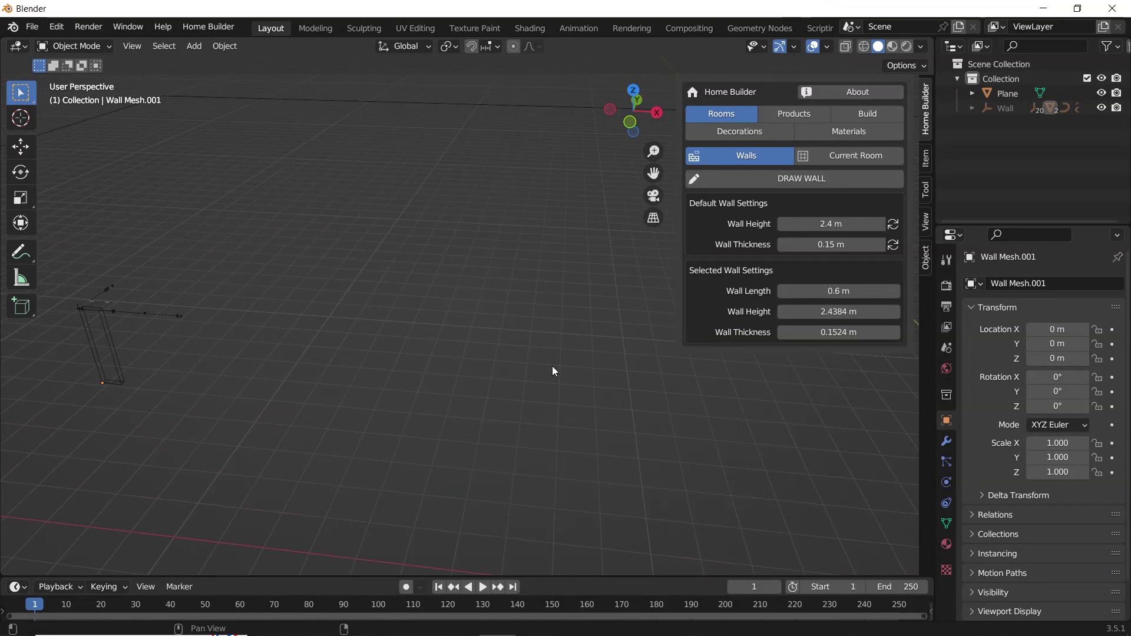
{"action": "type", "text": "0"}
{"action": "left_click", "coordinate": [553, 366]}
{"action": "right_click", "coordinate": [564, 310]}
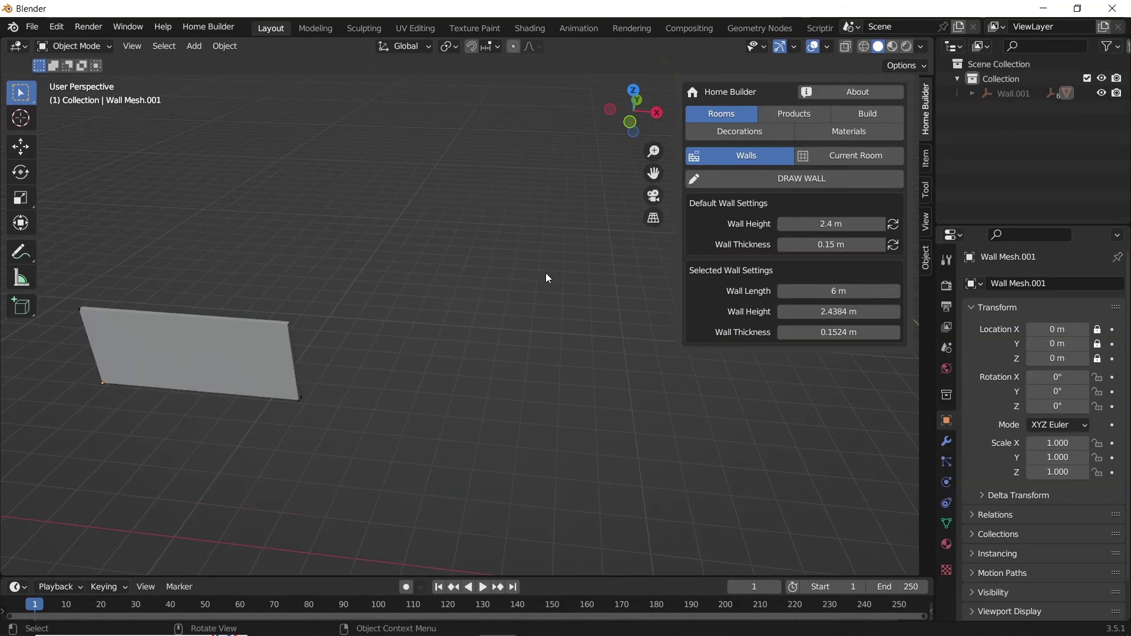
{"action": "middle_click_drag", "start_coordinate": [355, 344], "coordinate": [546, 353], "text": "shift"}
{"action": "left_click", "coordinate": [444, 369]}
{"action": "middle_click_drag", "start_coordinate": [330, 383], "coordinate": [315, 366]}
{"action": "scroll", "coordinate": [517, 349], "scroll_direction": "up", "scroll_amount": 1}
{"action": "middle_click_drag", "start_coordinate": [413, 415], "coordinate": [617, 378], "text": "shift"}
- Switch the scene's unit system to Imperial and then back to Metric
{"action": "left_click", "coordinate": [946, 395]}
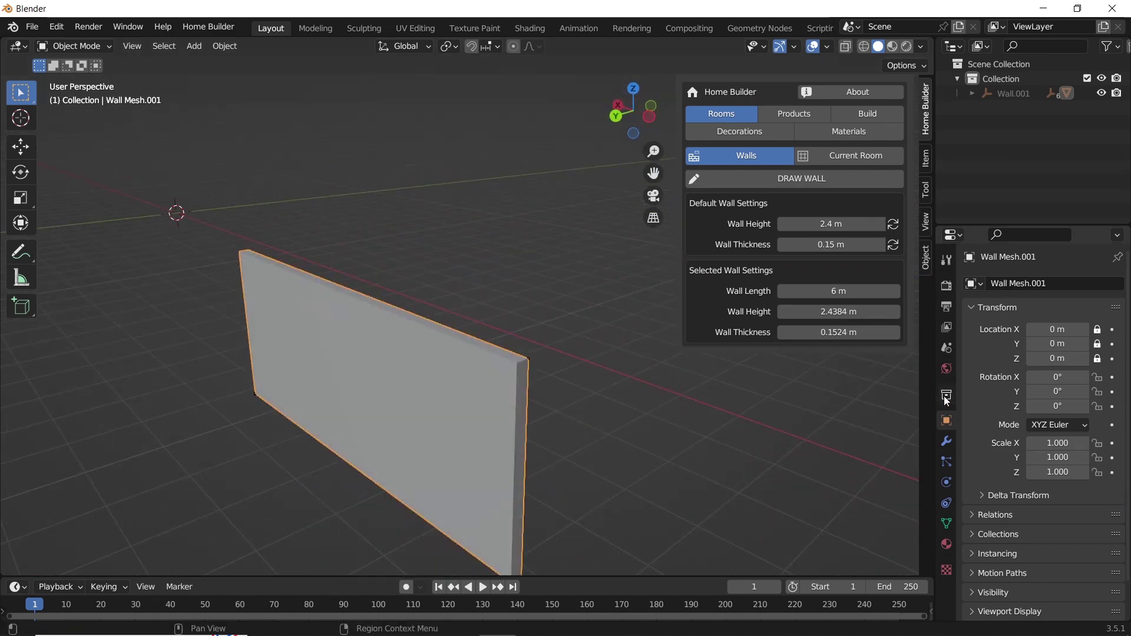
{"action": "left_click", "coordinate": [944, 348]}
{"action": "left_click", "coordinate": [995, 364]}
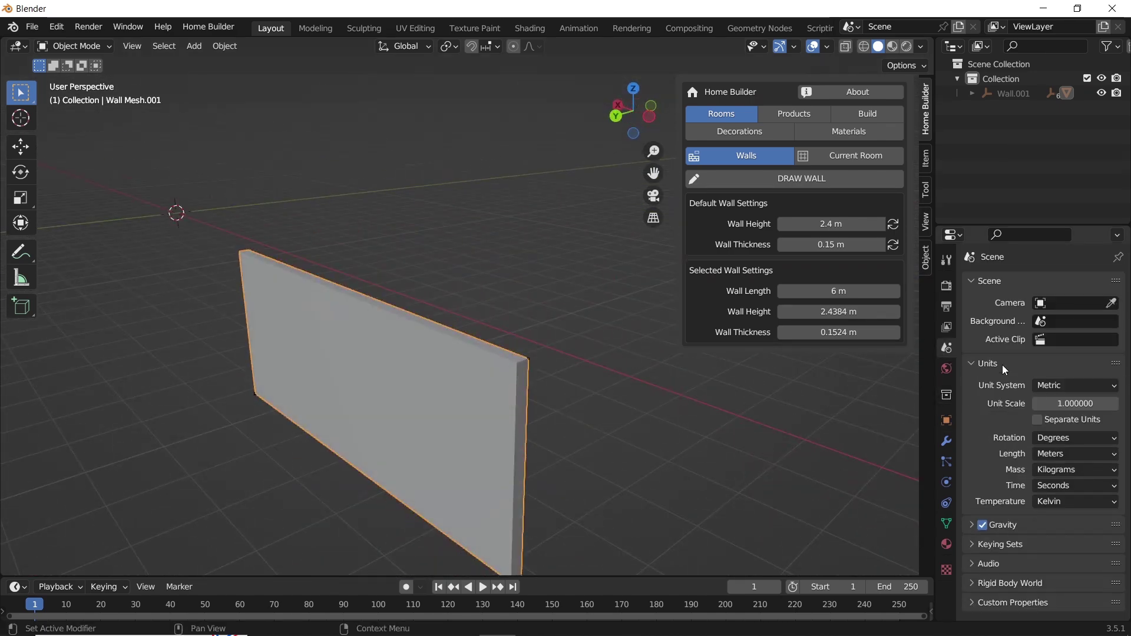
{"action": "left_click", "coordinate": [1046, 387]}
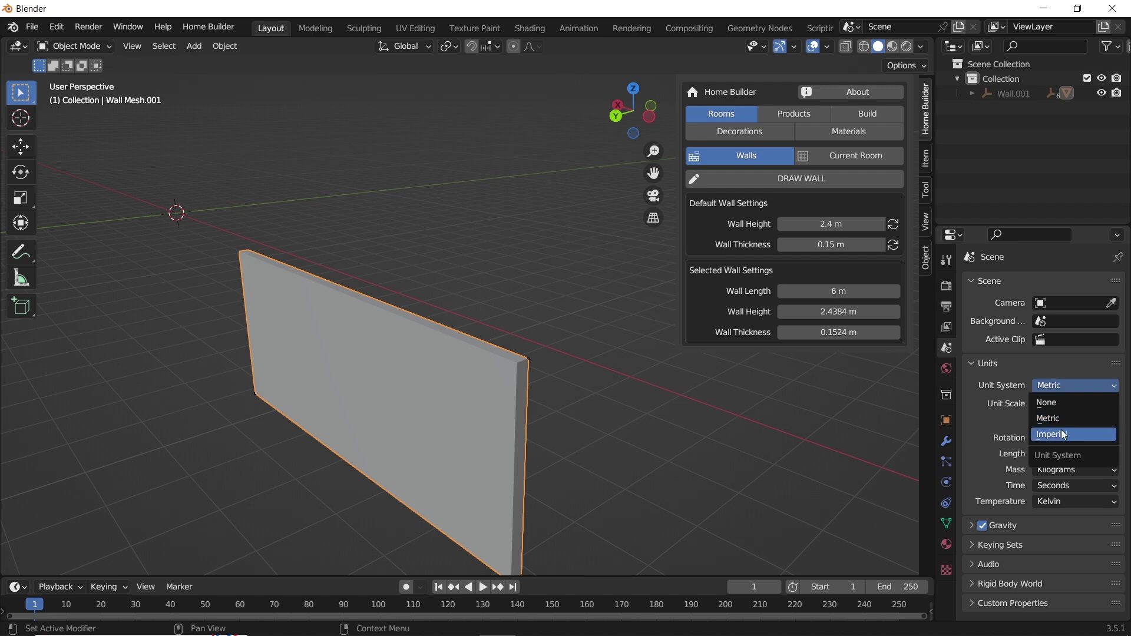
{"action": "left_click", "coordinate": [1064, 433]}
{"action": "left_click", "coordinate": [1077, 384]}
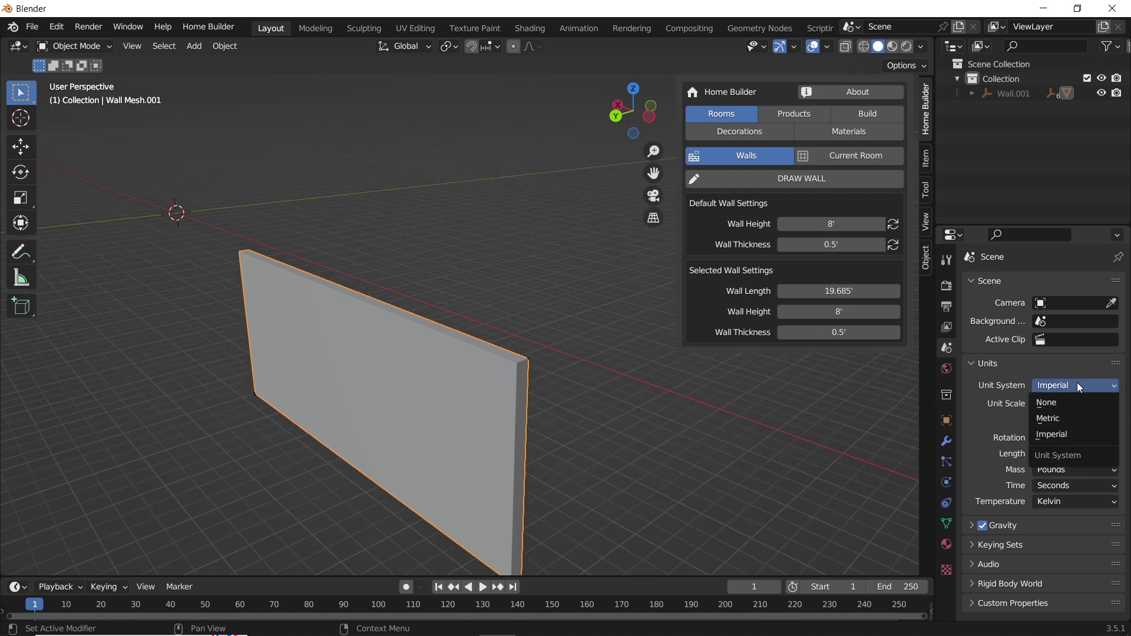
{"action": "left_click", "coordinate": [1066, 416]}
{"action": "left_click", "coordinate": [824, 179]}
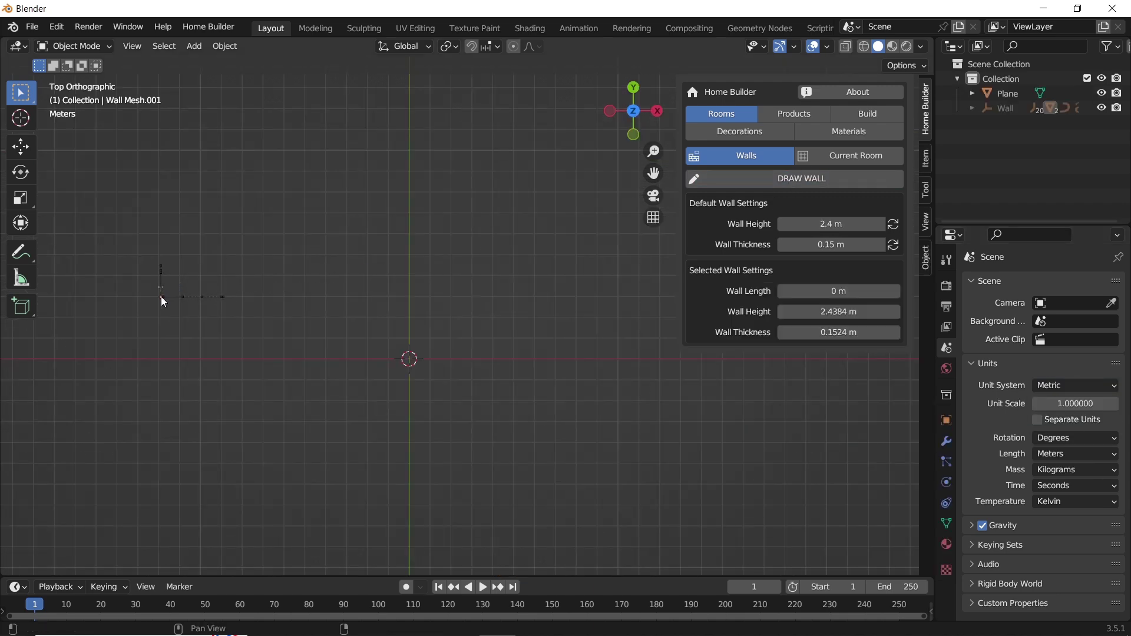
- Draw connected walls of lengths 8000, 2, 2, 4 and 10
{"action": "left_click", "coordinate": [161, 296]}
{"action": "type", "text": "8000"}
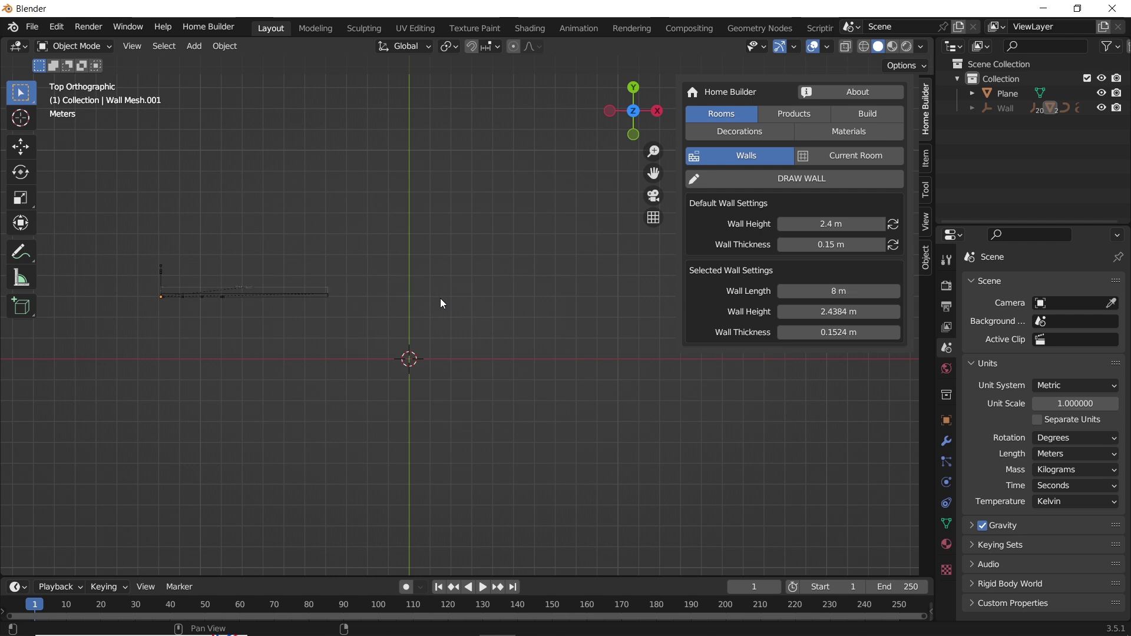
{"action": "left_click", "coordinate": [440, 298]}
{"action": "type", "text": "2"}
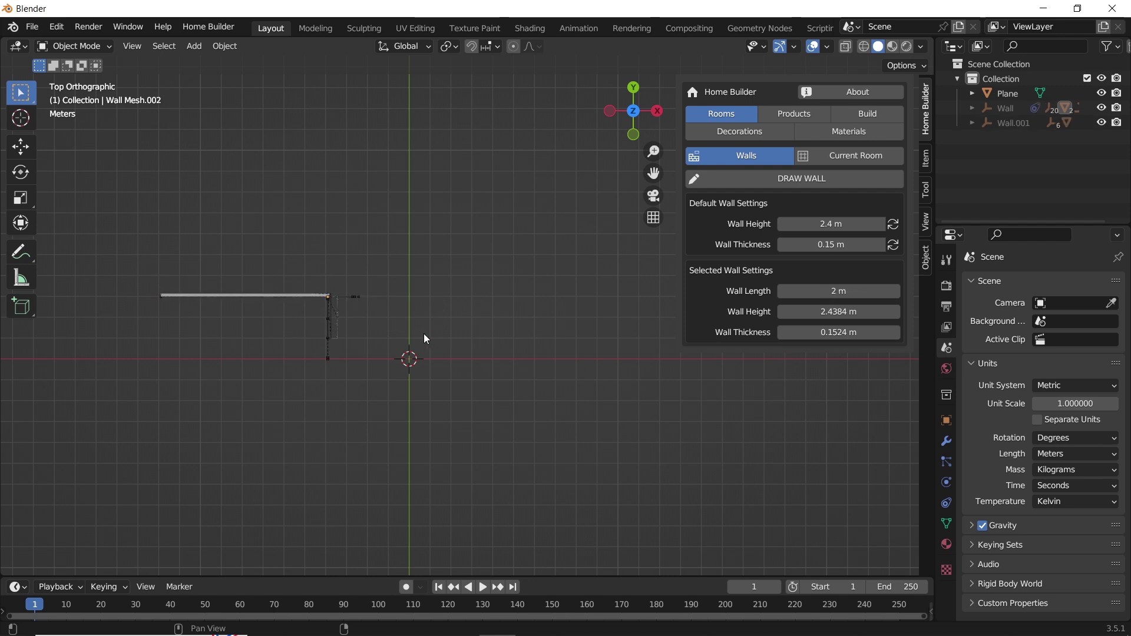
{"action": "key", "text": "Return"}
{"action": "type", "text": "2"}
{"action": "key", "text": "Return"}
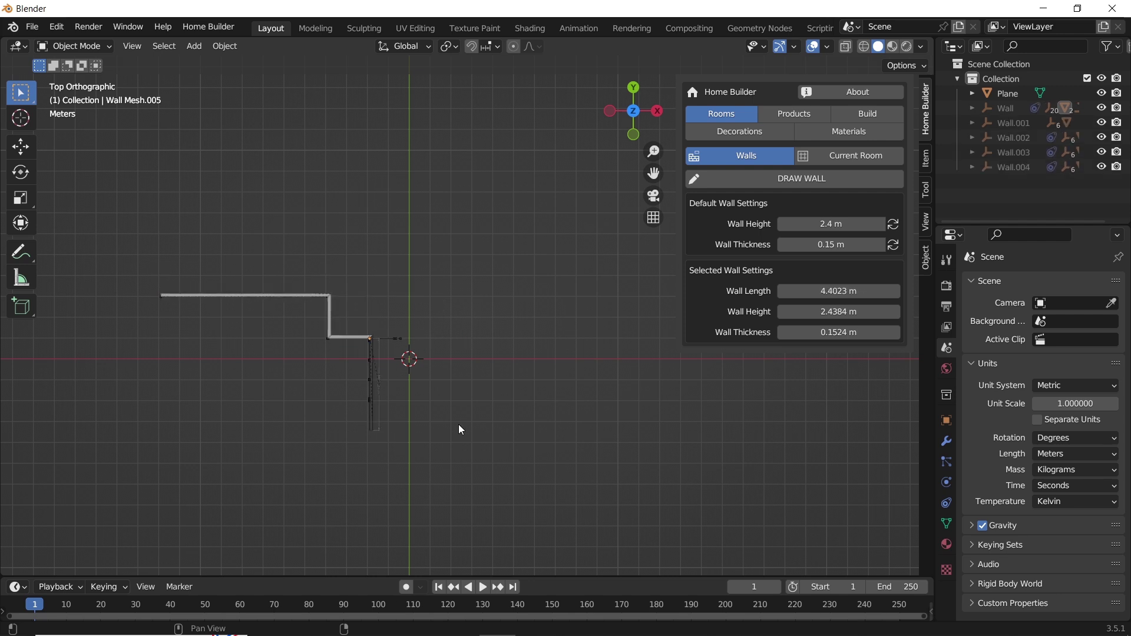
{"action": "type", "text": "4"}
{"action": "key", "text": "Return"}
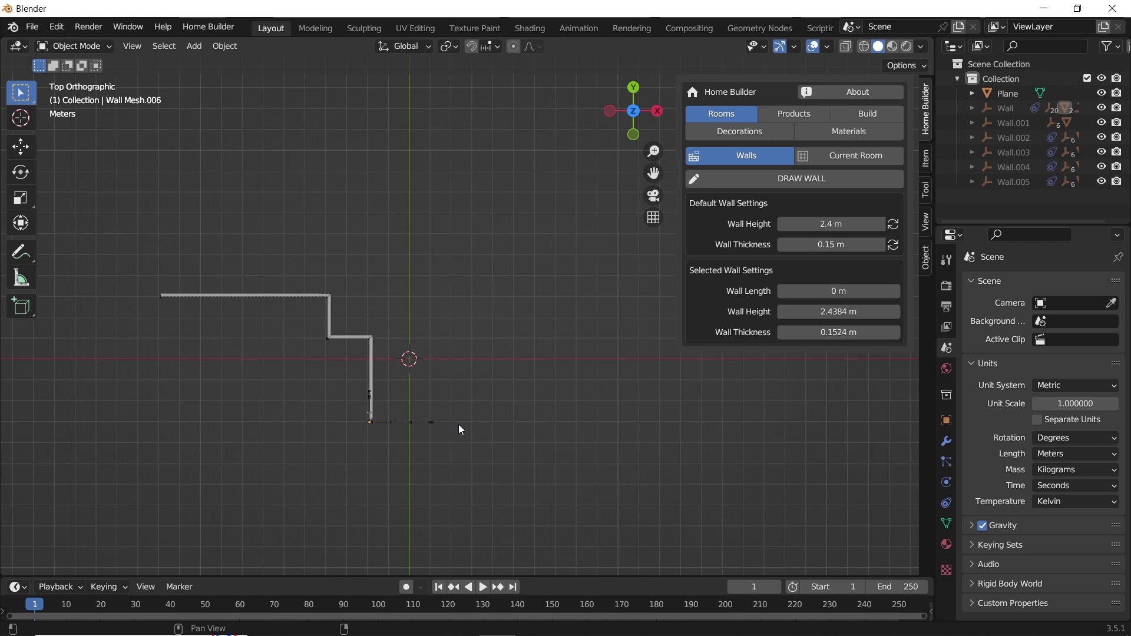
{"action": "type", "text": "10"}
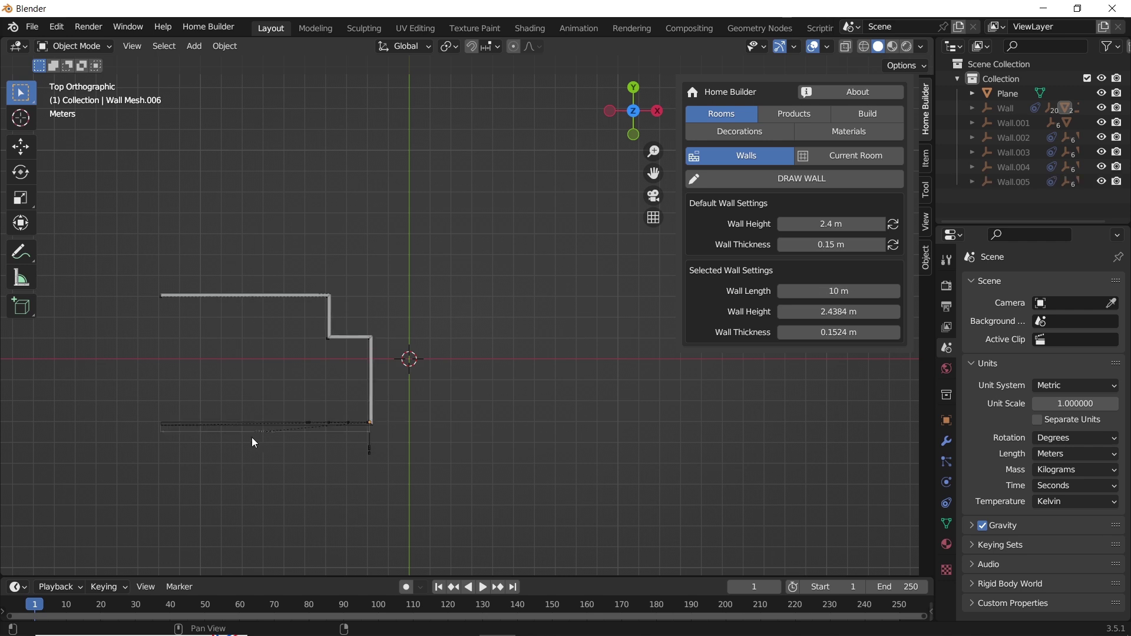
{"action": "key", "text": "Return"}
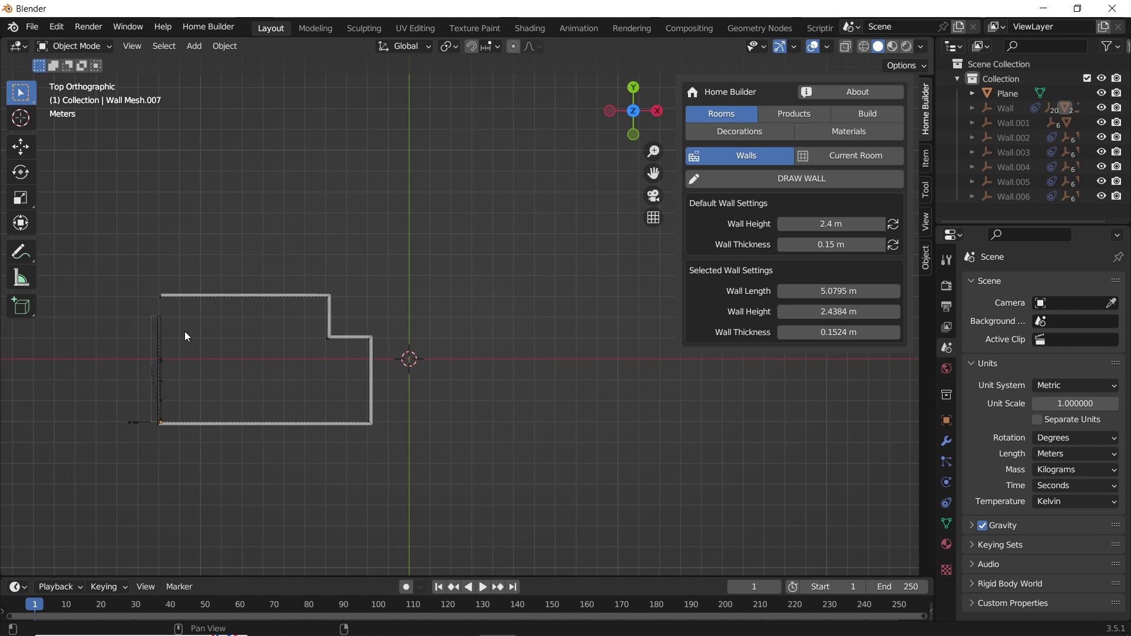
- Close the room outline with a final wall and orbit to view it in 3D
{"action": "middle_click_drag", "start_coordinate": [185, 332], "coordinate": [425, 319], "text": "shift"}
{"action": "scroll", "coordinate": [306, 312], "scroll_direction": "up", "scroll_amount": 4}
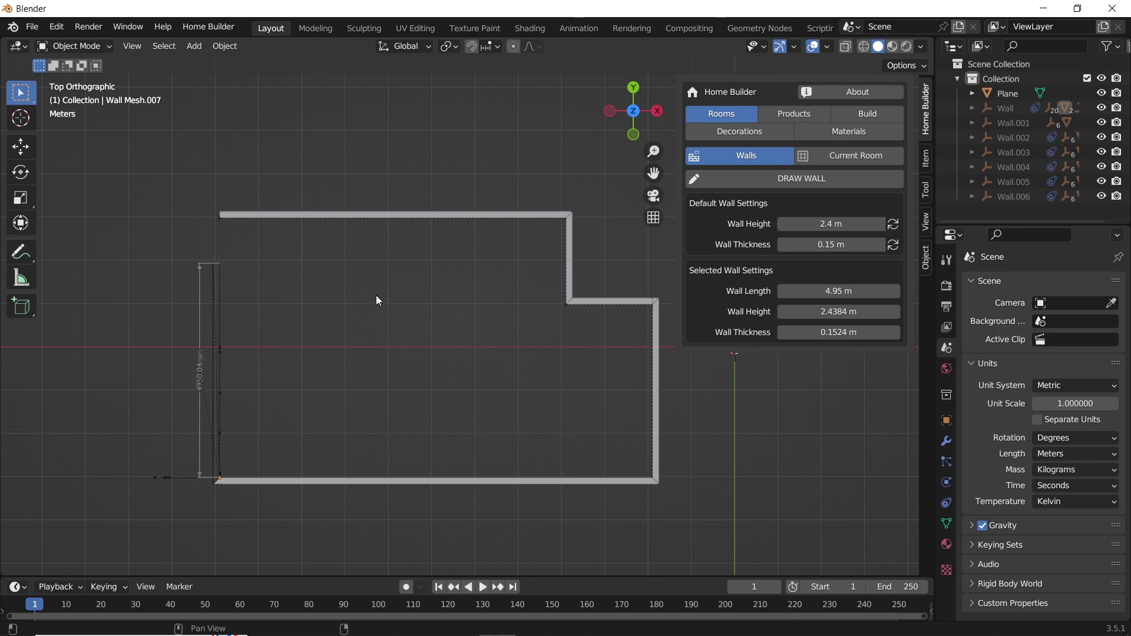
{"action": "key", "text": "c"}
{"action": "middle_click_drag", "start_coordinate": [376, 295], "coordinate": [333, 395]}
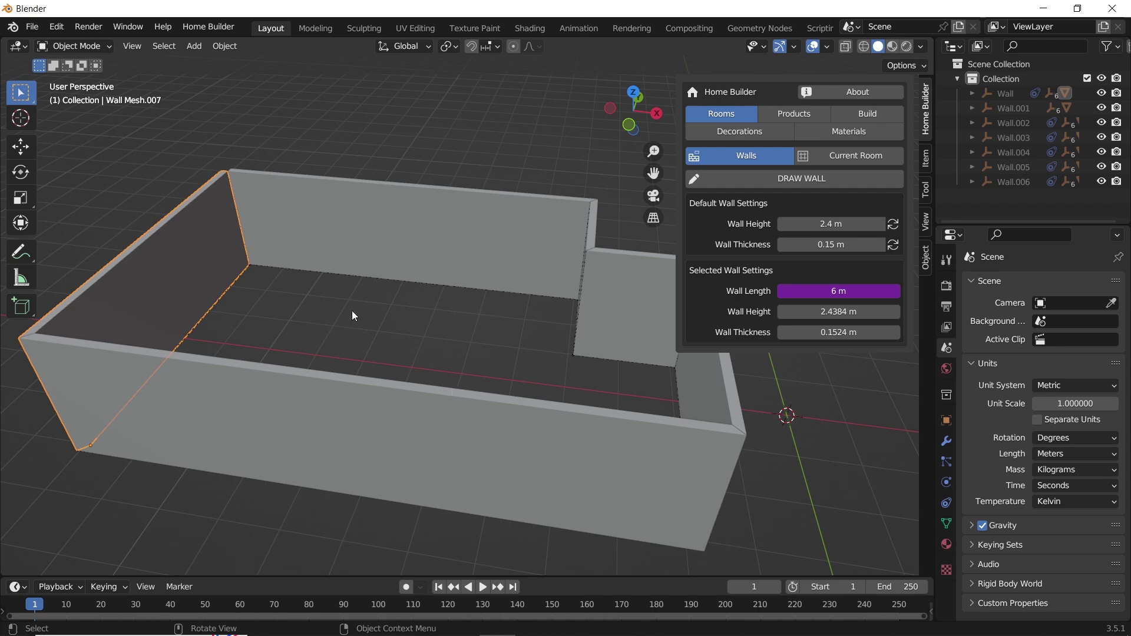
{"action": "left_click", "coordinate": [849, 160]}
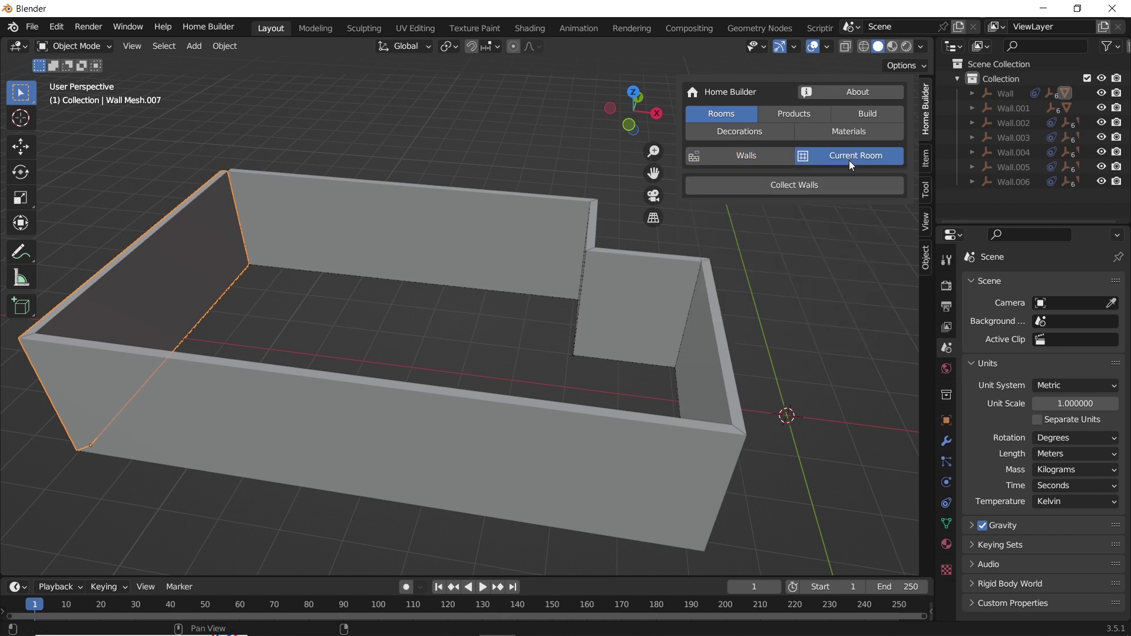
- Collect the room's walls into the list and isolate Wall.001, toggling perspective and orthographic
{"action": "left_click", "coordinate": [811, 187]}
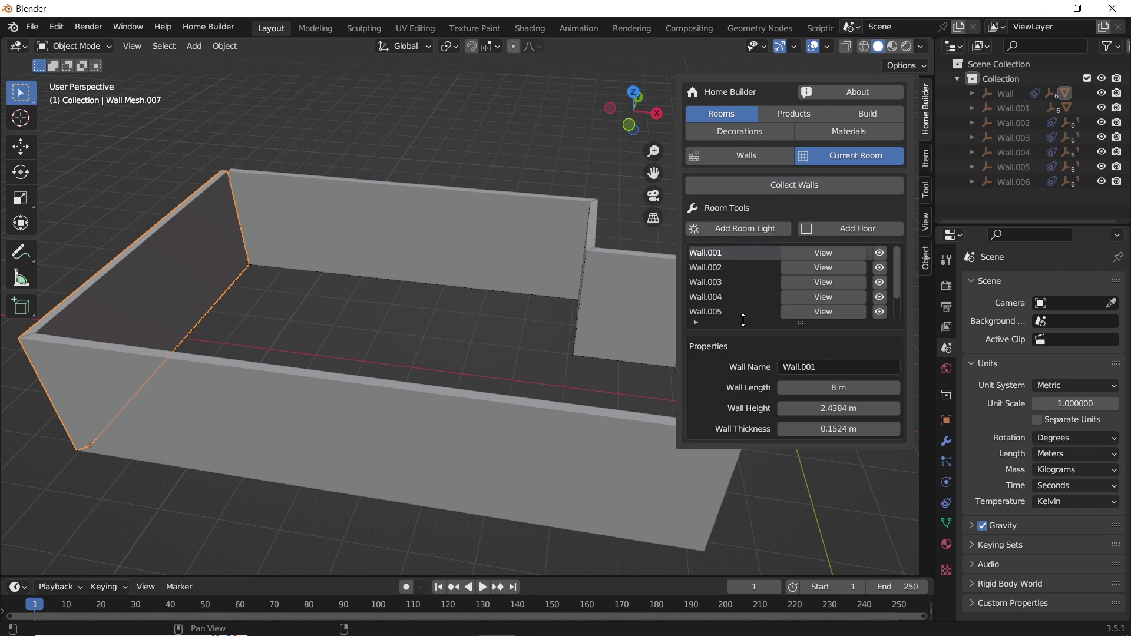
{"action": "left_click", "coordinate": [827, 252]}
{"action": "middle_click_drag", "start_coordinate": [665, 282], "coordinate": [575, 382]}
{"action": "left_click", "coordinate": [654, 218]}
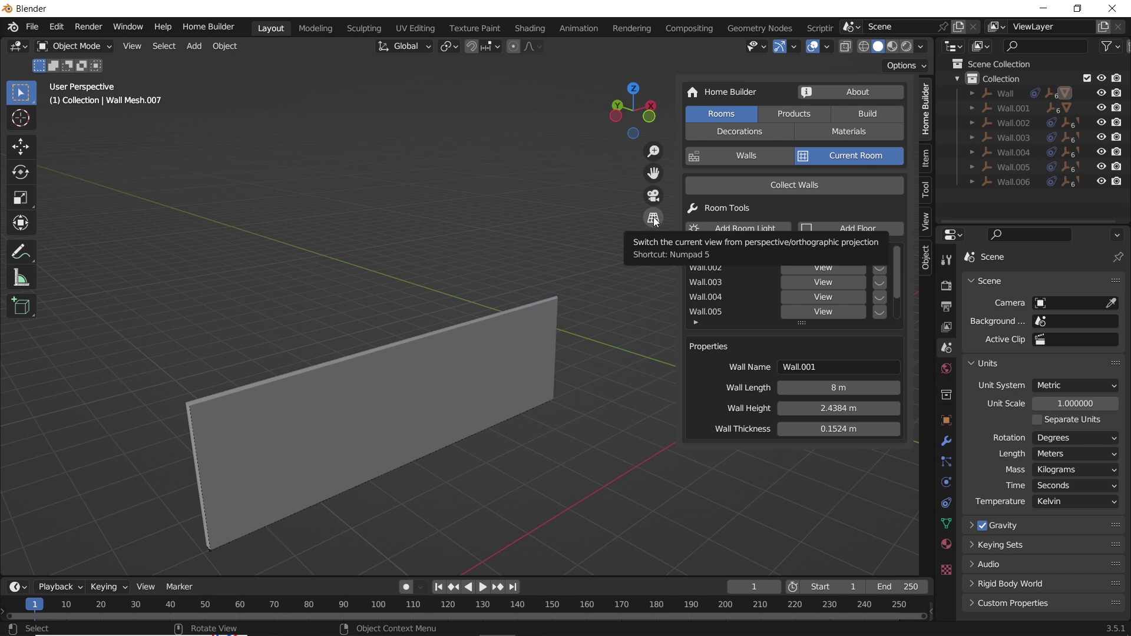
{"action": "left_click", "coordinate": [654, 218]}
{"action": "middle_click_drag", "start_coordinate": [582, 341], "coordinate": [671, 386]}
- Show all walls again, leaving Wall.001's name unchanged, and frame the whole room
{"action": "left_click", "coordinate": [814, 366]}
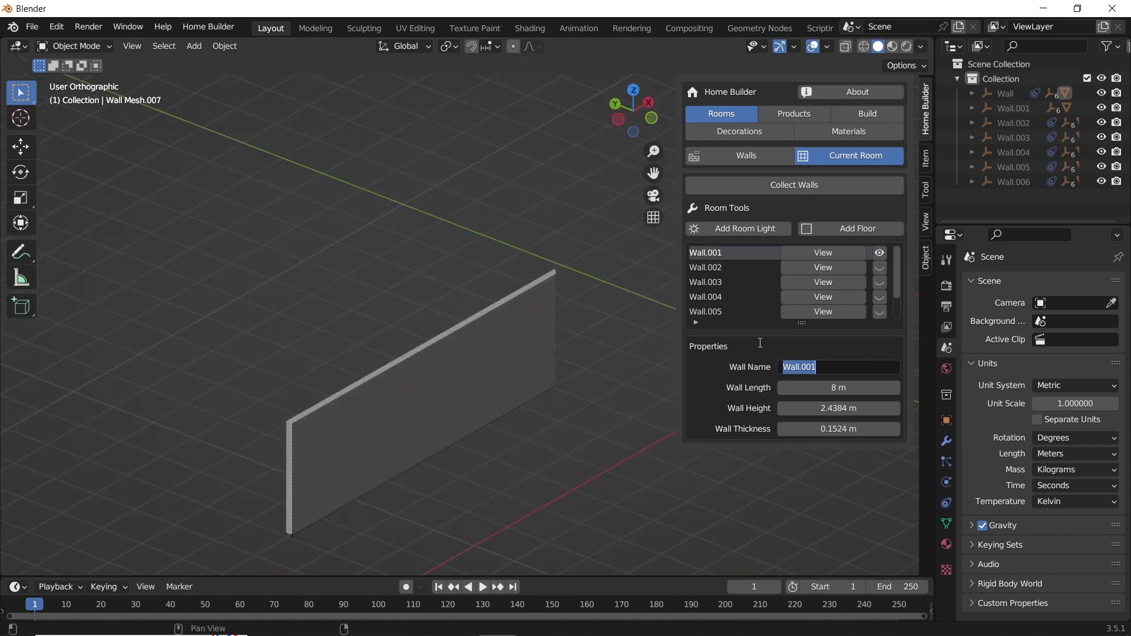
{"action": "left_click", "coordinate": [668, 383]}
{"action": "key", "text": "ctrl+z"}
{"action": "middle_click_drag", "start_coordinate": [635, 429], "coordinate": [514, 349], "text": "shift"}
{"action": "scroll", "coordinate": [514, 349], "scroll_direction": "up", "scroll_amount": 1}
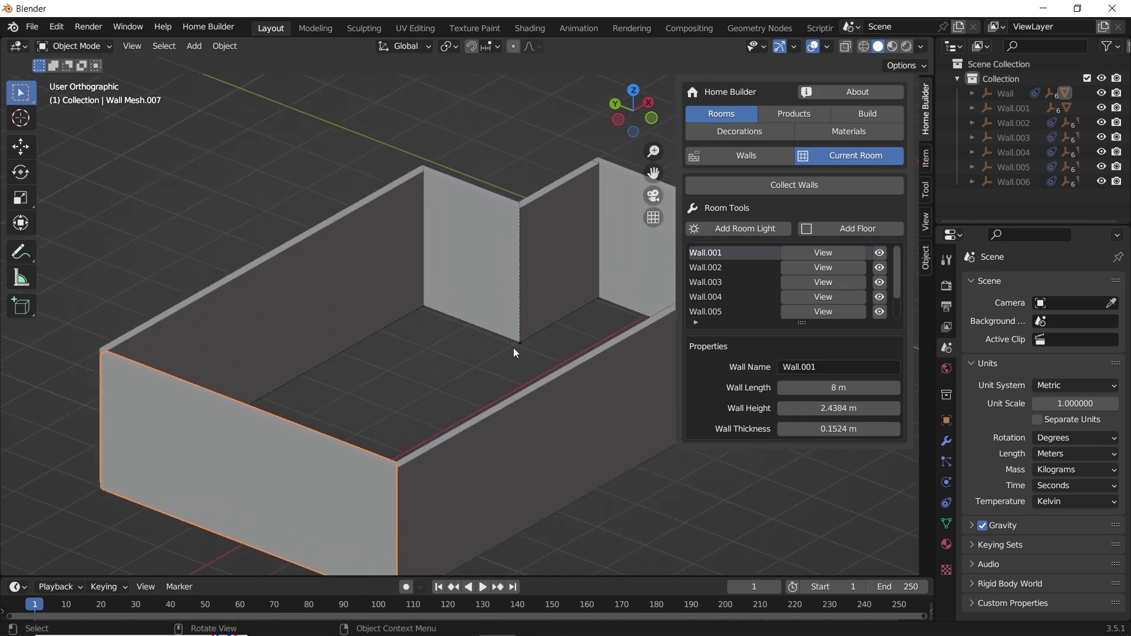
{"action": "scroll", "coordinate": [514, 348], "scroll_direction": "up", "scroll_amount": 1}
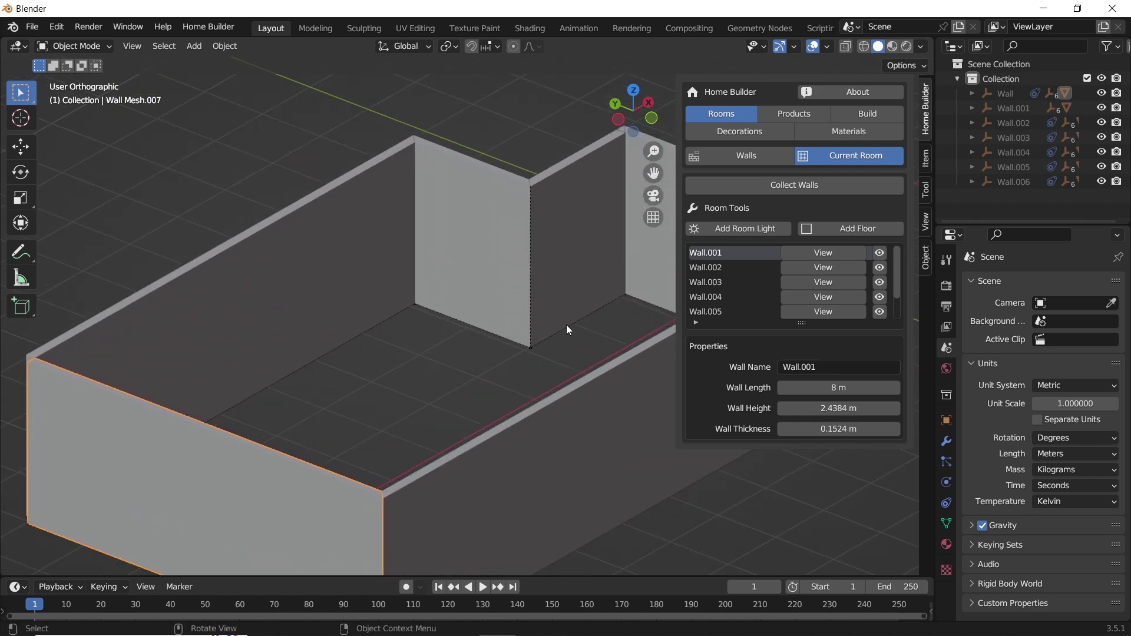
- Add a room light, then undo it
{"action": "left_click", "coordinate": [767, 229]}
{"action": "scroll", "coordinate": [407, 328], "scroll_direction": "down", "scroll_amount": 2}
{"action": "middle_click_drag", "start_coordinate": [469, 354], "coordinate": [406, 385], "text": "shift"}
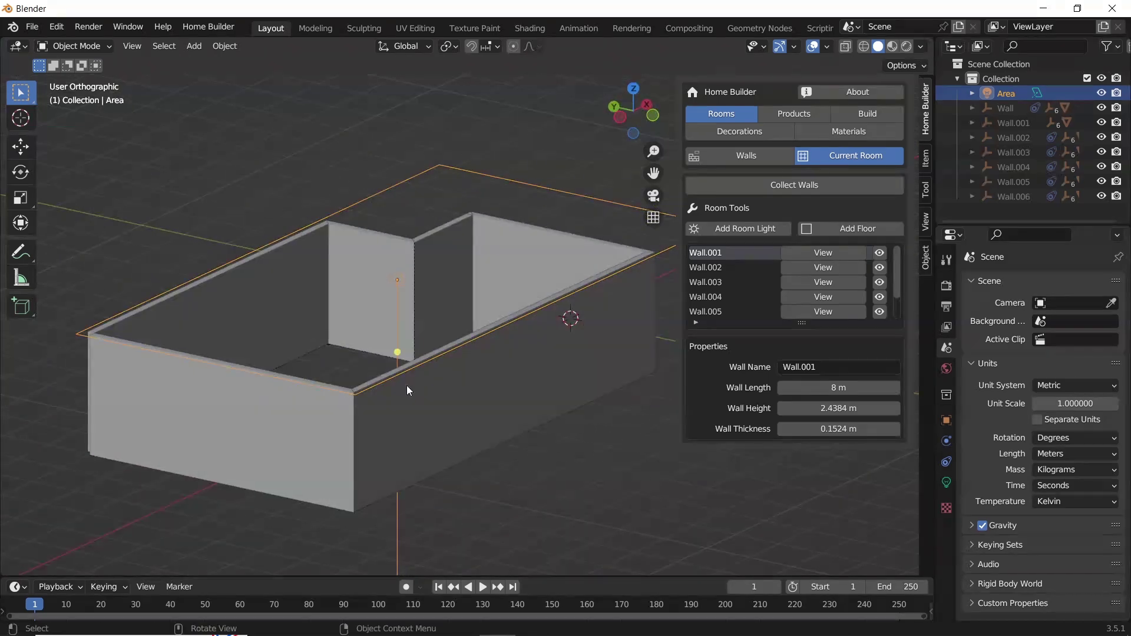
{"action": "key", "text": "ctrl+z"}
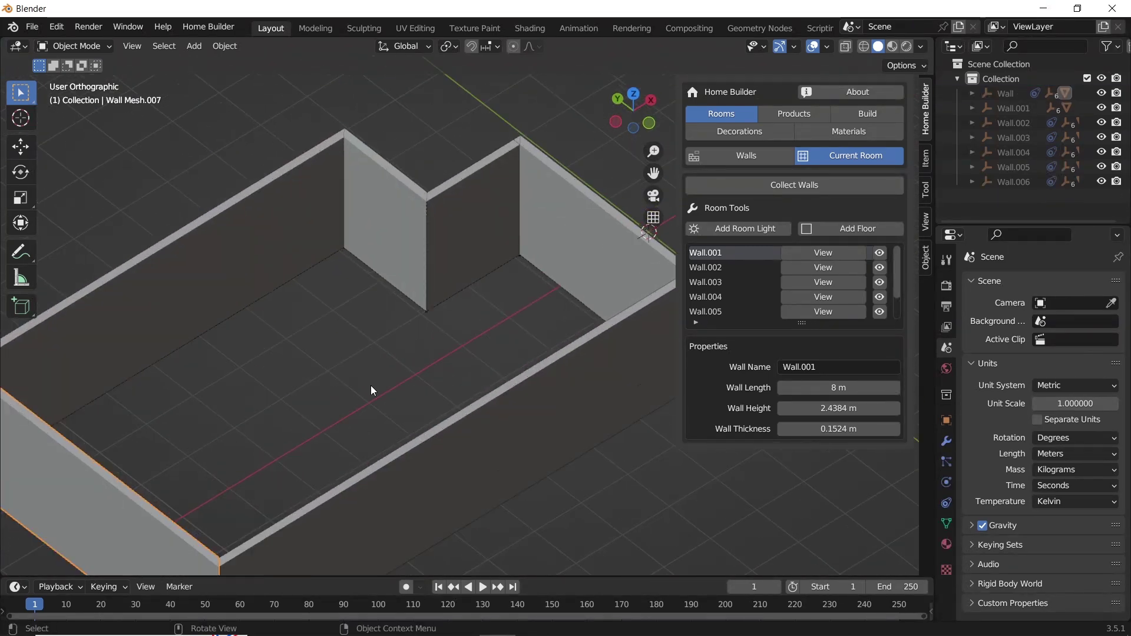
- Add a floor inside the walls and view it in Material Preview shading
{"action": "left_click", "coordinate": [854, 231]}
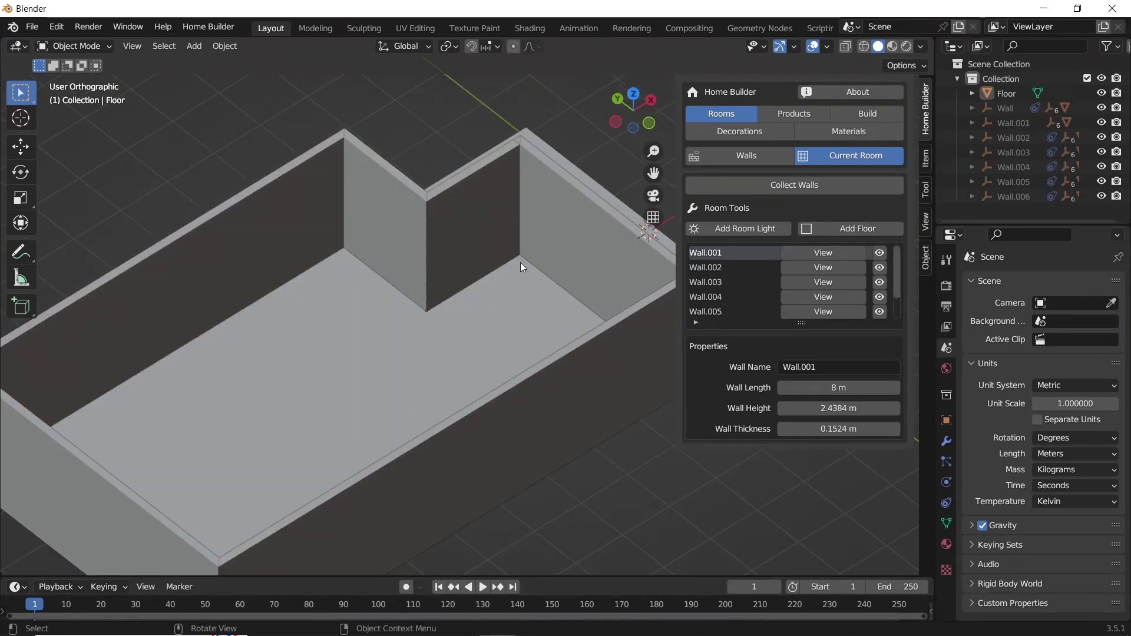
{"action": "mouse_move", "coordinate": [379, 367]}
{"action": "middle_mouse_down"}
{"action": "mouse_move", "coordinate": [475, 308]}
{"action": "mouse_move", "coordinate": [472, 275]}
{"action": "middle_mouse_up"}
{"action": "key", "text": "z"}
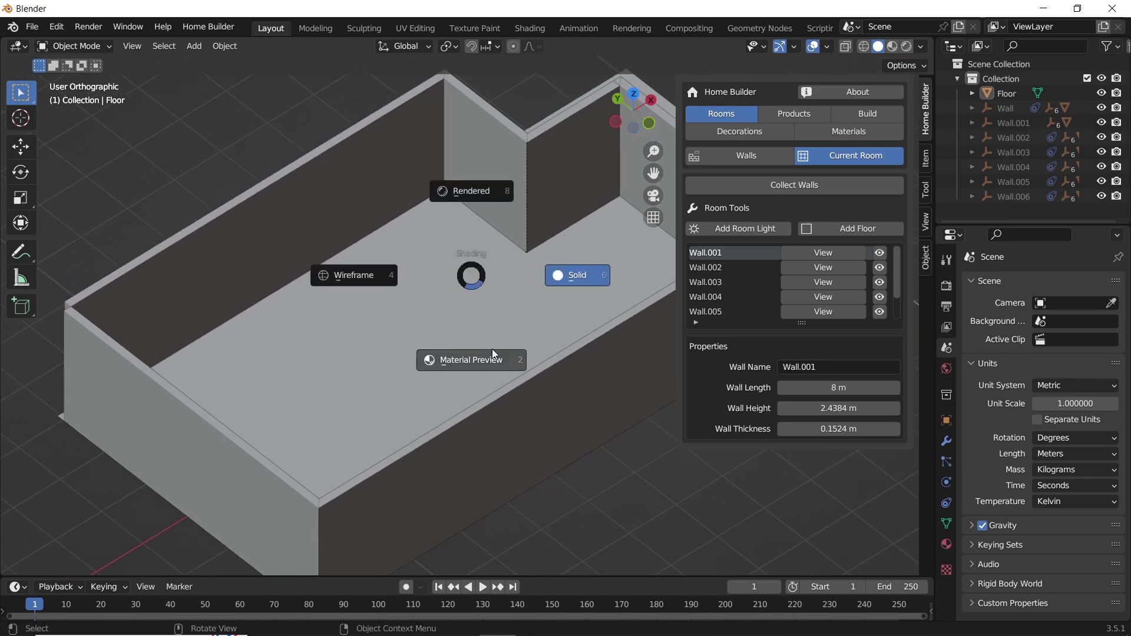
{"action": "left_click", "coordinate": [493, 350]}
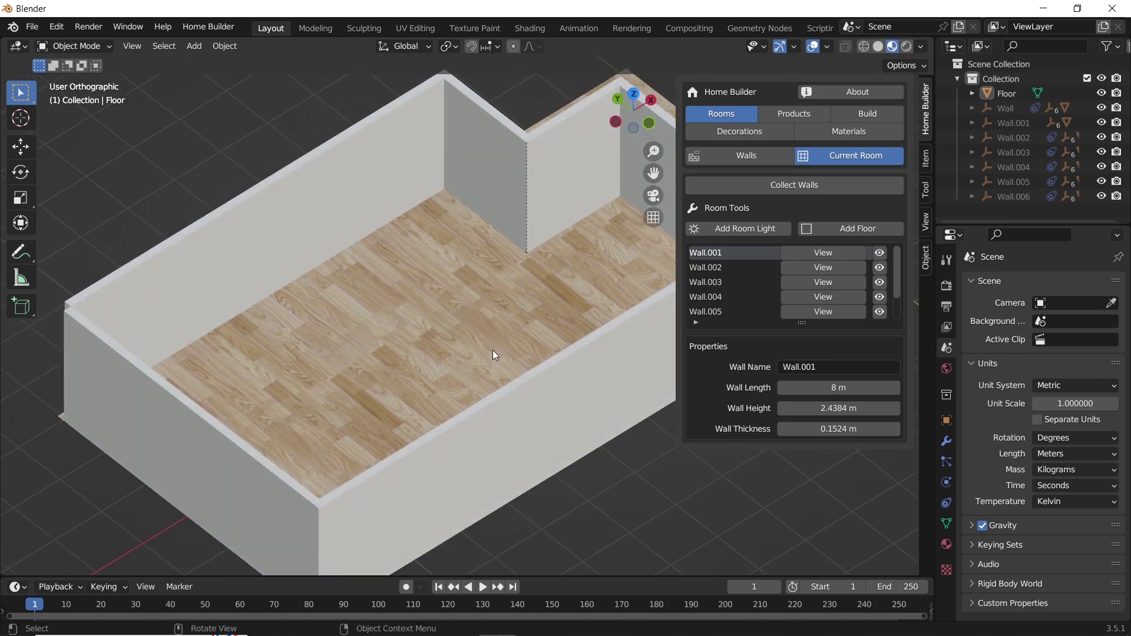
{"action": "middle_click_drag", "start_coordinate": [497, 332], "coordinate": [453, 323], "text": "shift"}
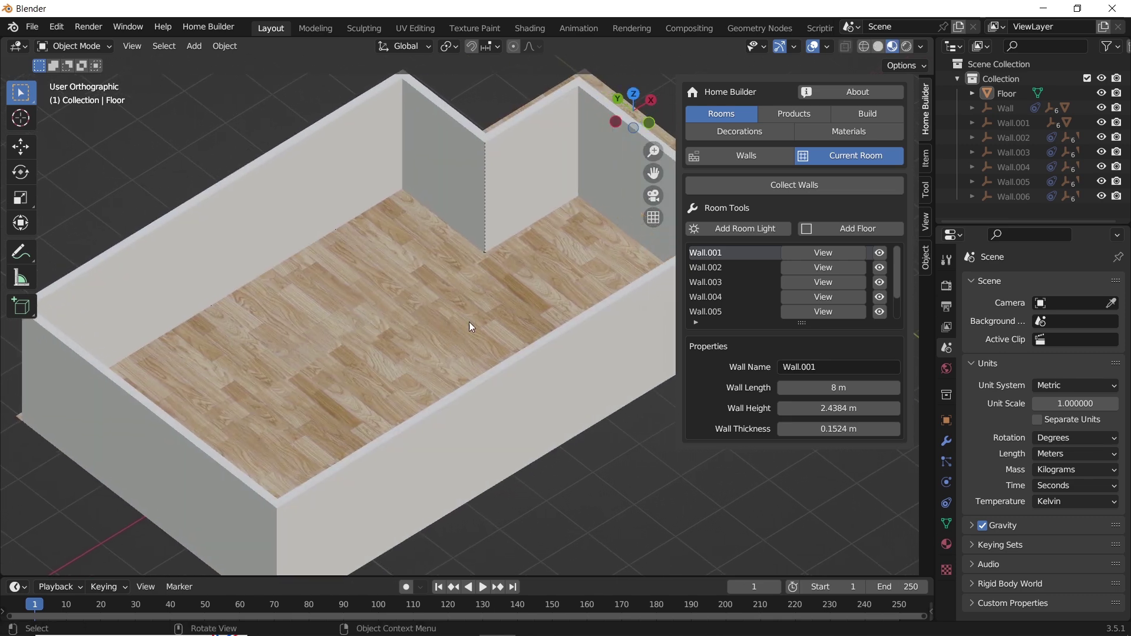
{"action": "middle_click_drag", "start_coordinate": [508, 300], "coordinate": [455, 305]}
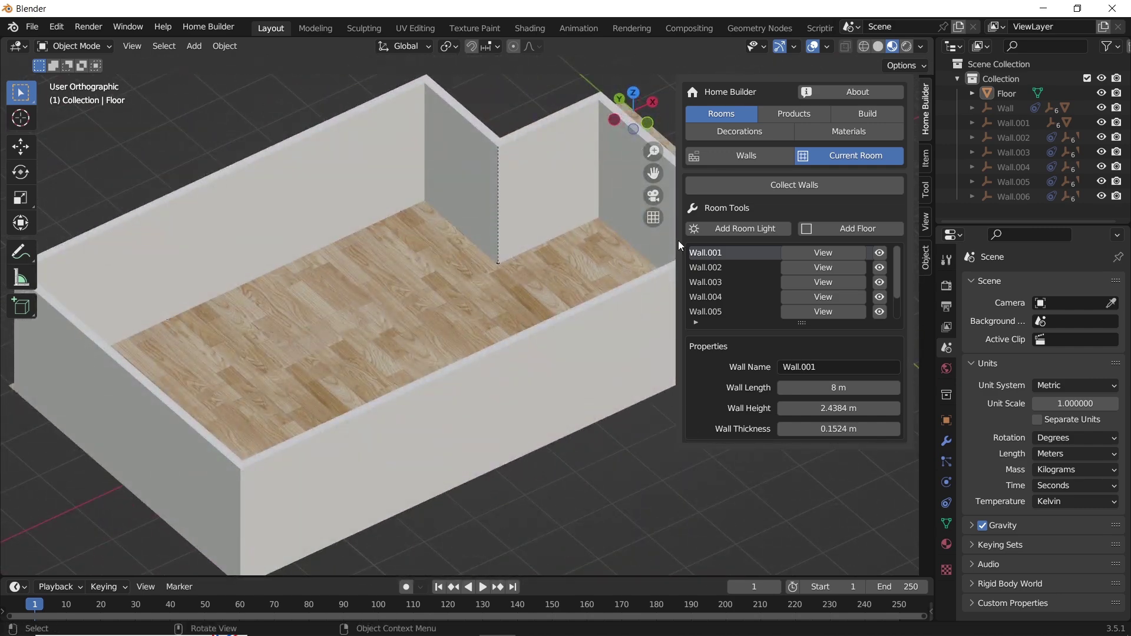
- Browse the Appliances, Doors and Windows, and Bathroom Fixtures categories, ending on Doors and Windows
{"action": "left_click", "coordinate": [804, 115]}
{"action": "left_click", "coordinate": [799, 156]}
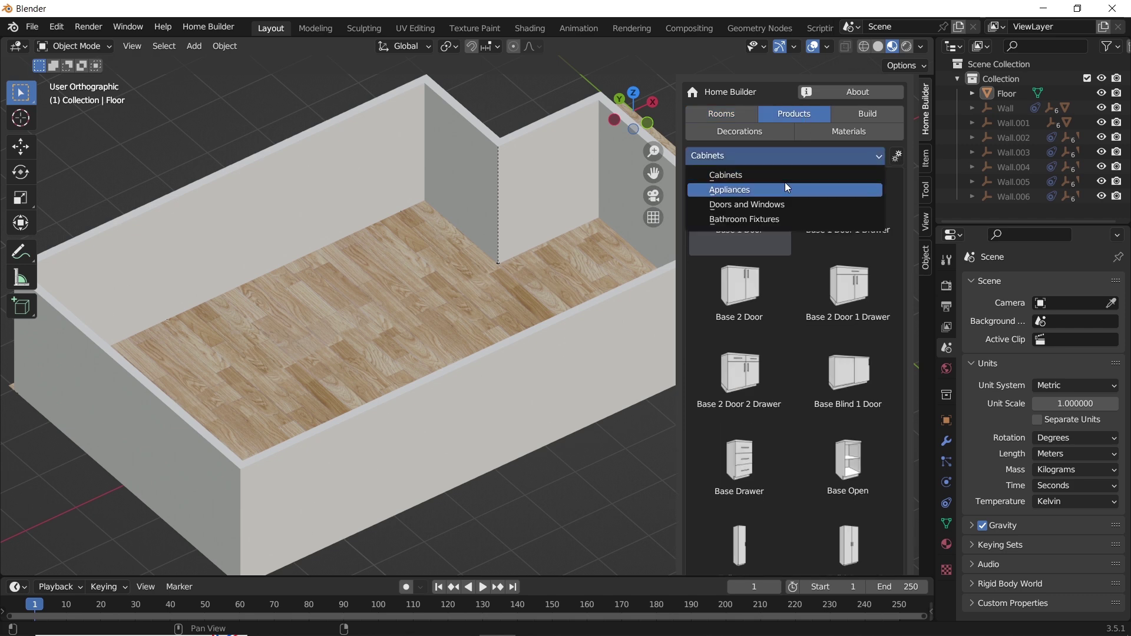
{"action": "left_click", "coordinate": [785, 183]}
{"action": "left_click", "coordinate": [777, 155]}
{"action": "left_click", "coordinate": [777, 201]}
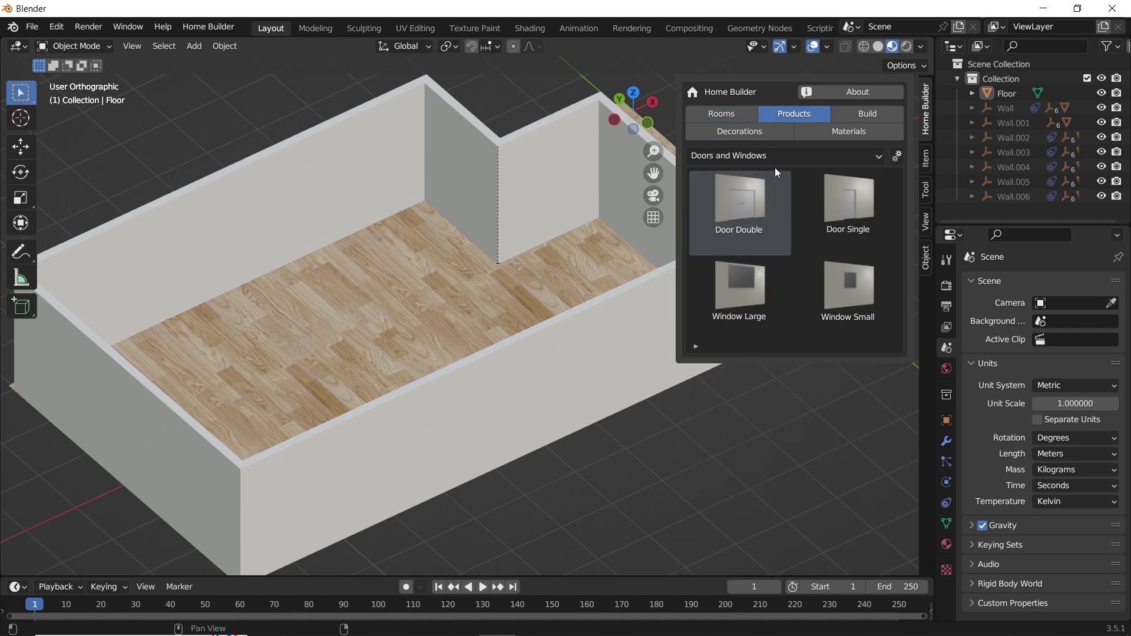
{"action": "left_click", "coordinate": [775, 160]}
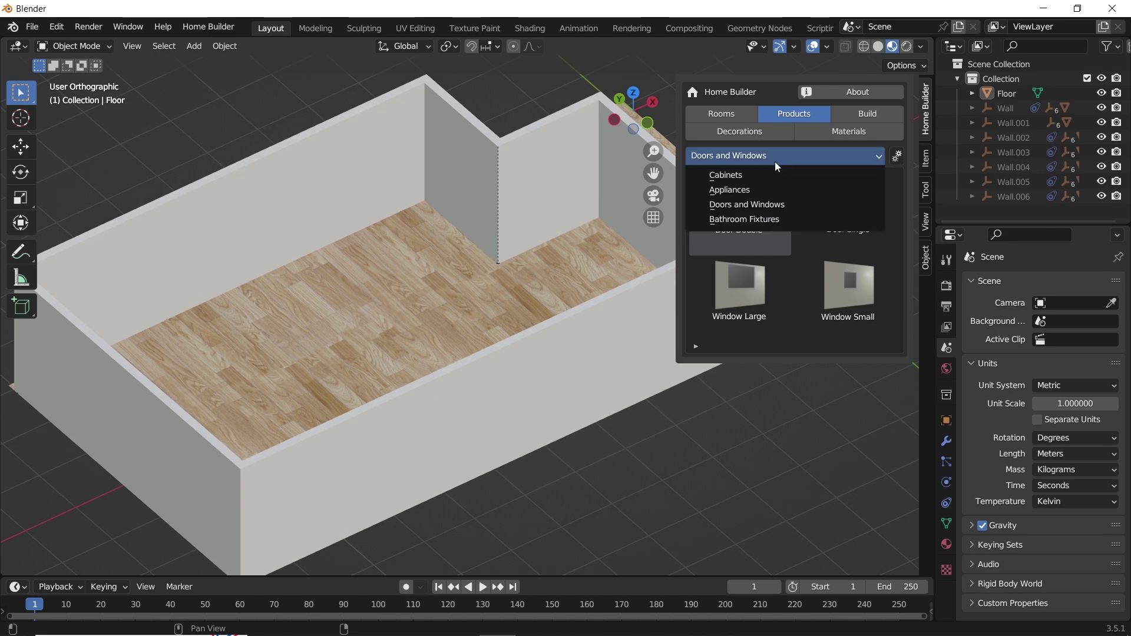
{"action": "left_click", "coordinate": [773, 216]}
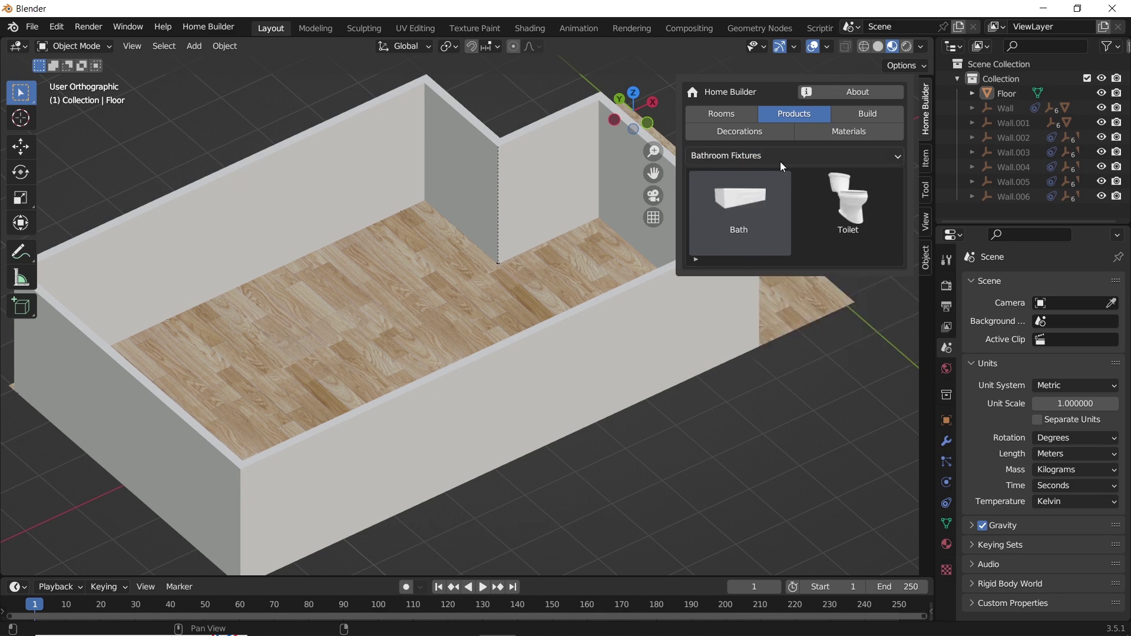
{"action": "left_click", "coordinate": [780, 162]}
{"action": "left_click", "coordinate": [780, 200]}
- Place the Door Single product on the room's right wall
{"action": "middle_click_drag", "start_coordinate": [428, 251], "coordinate": [477, 371]}
{"action": "scroll", "coordinate": [355, 334], "scroll_direction": "up", "scroll_amount": 4}
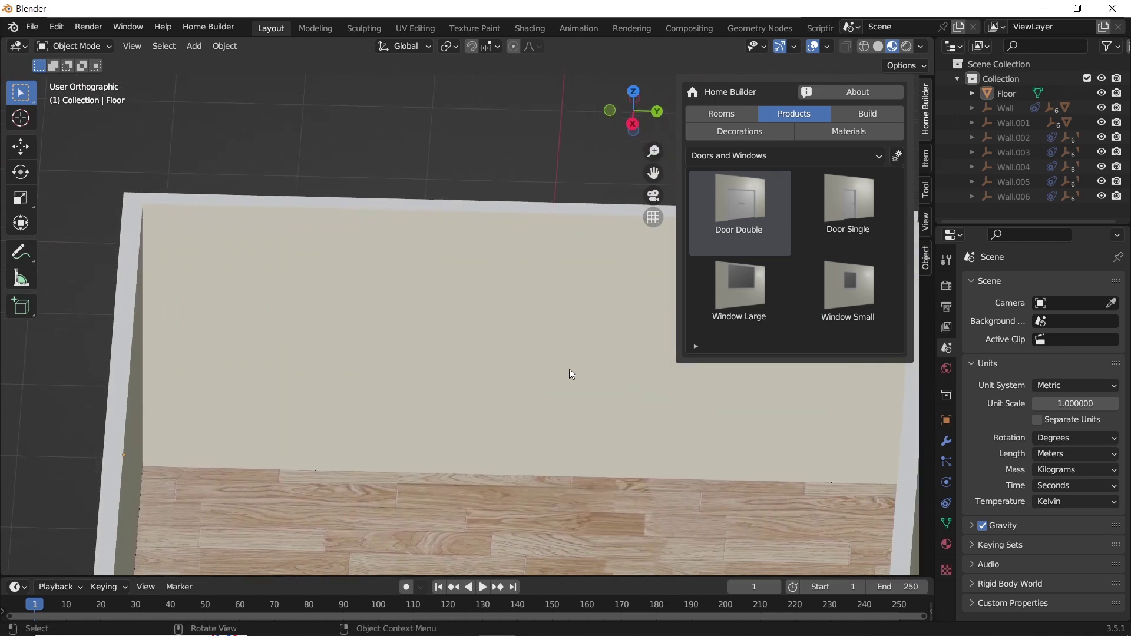
{"action": "left_click", "coordinate": [854, 210]}
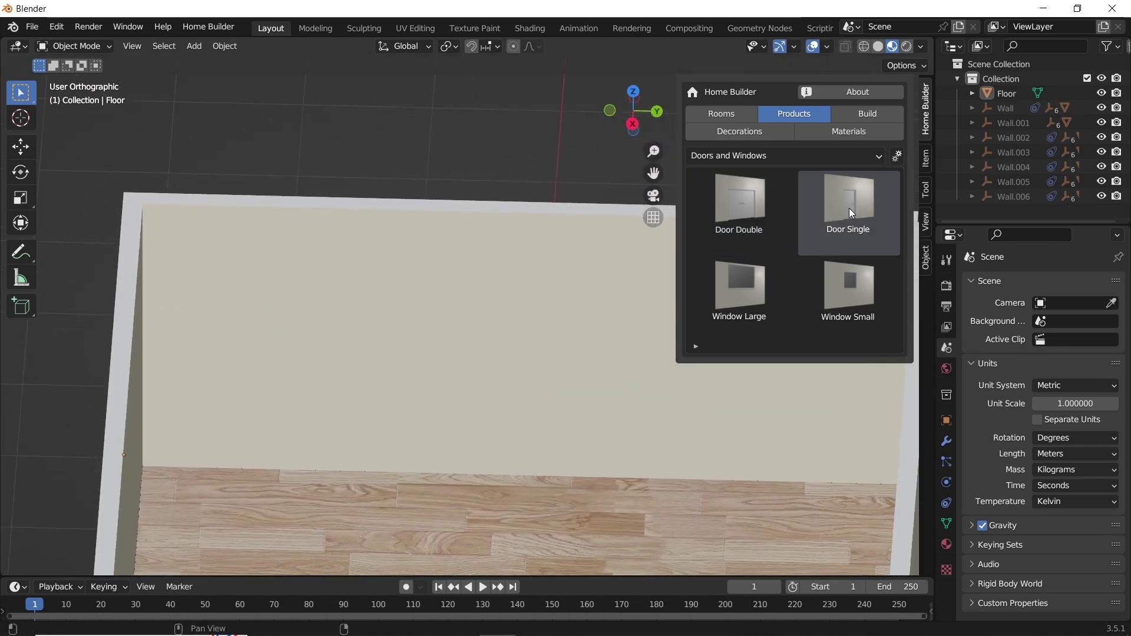
{"action": "left_click_drag", "start_coordinate": [849, 208], "coordinate": [83, 466]}
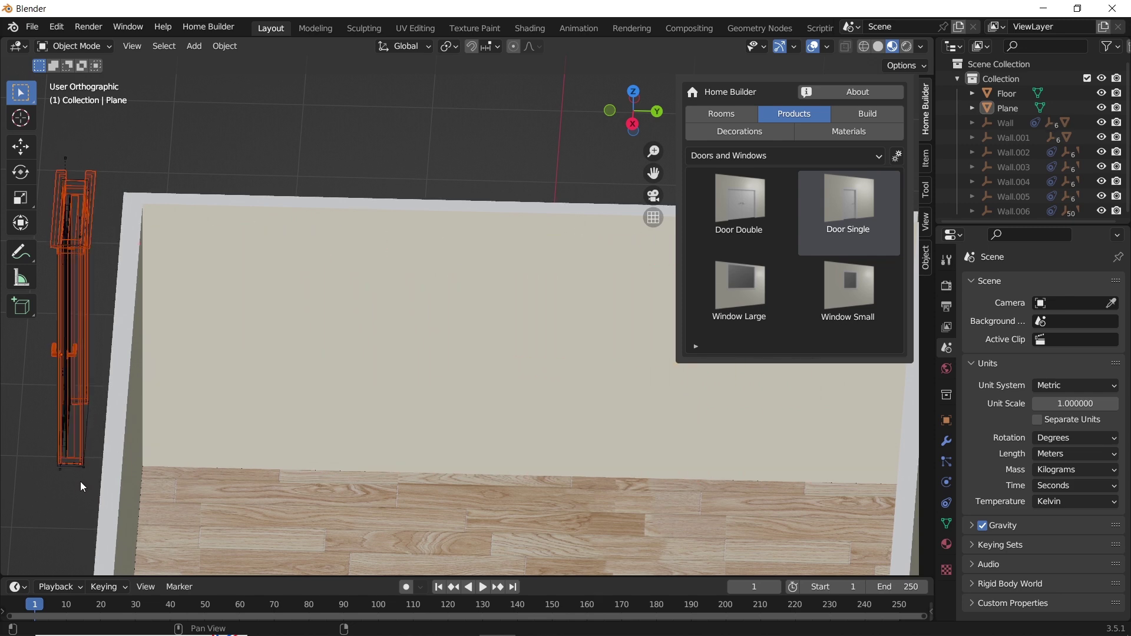
{"action": "middle_click_drag", "start_coordinate": [180, 473], "coordinate": [110, 476]}
{"action": "scroll", "coordinate": [267, 419], "scroll_direction": "up", "scroll_amount": 1}
{"action": "left_click_drag", "start_coordinate": [266, 419], "coordinate": [618, 386]}
{"action": "left_click", "coordinate": [618, 386]}
- Turn the view to face the new door and select its door panel
{"action": "middle_click_drag", "start_coordinate": [615, 411], "coordinate": [519, 435], "text": "shift"}
{"action": "middle_click_drag", "start_coordinate": [519, 435], "coordinate": [557, 419]}
{"action": "middle_click_drag", "start_coordinate": [501, 418], "coordinate": [540, 380], "text": "shift"}
{"action": "left_click", "coordinate": [423, 354]}
{"action": "scroll", "coordinate": [542, 369], "scroll_direction": "up", "scroll_amount": 2}
{"action": "scroll", "coordinate": [551, 365], "scroll_direction": "down", "scroll_amount": 2}
- Delete the entry door assembly, then undo the deletion
{"action": "right_click", "coordinate": [486, 268]}
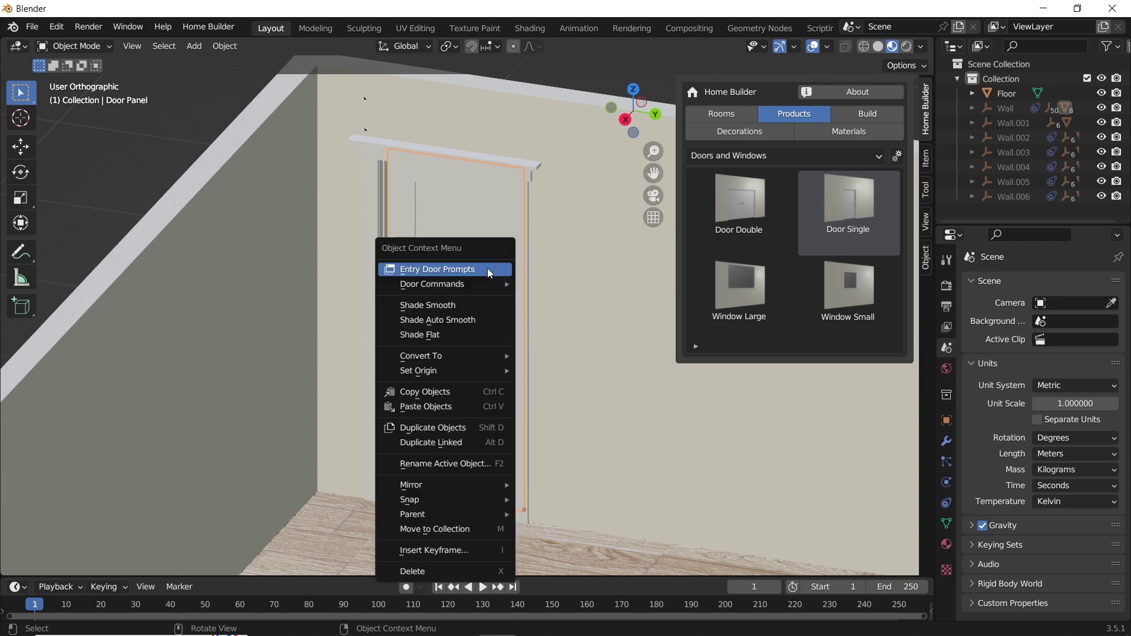
{"action": "mouse_move", "coordinate": [505, 289]}
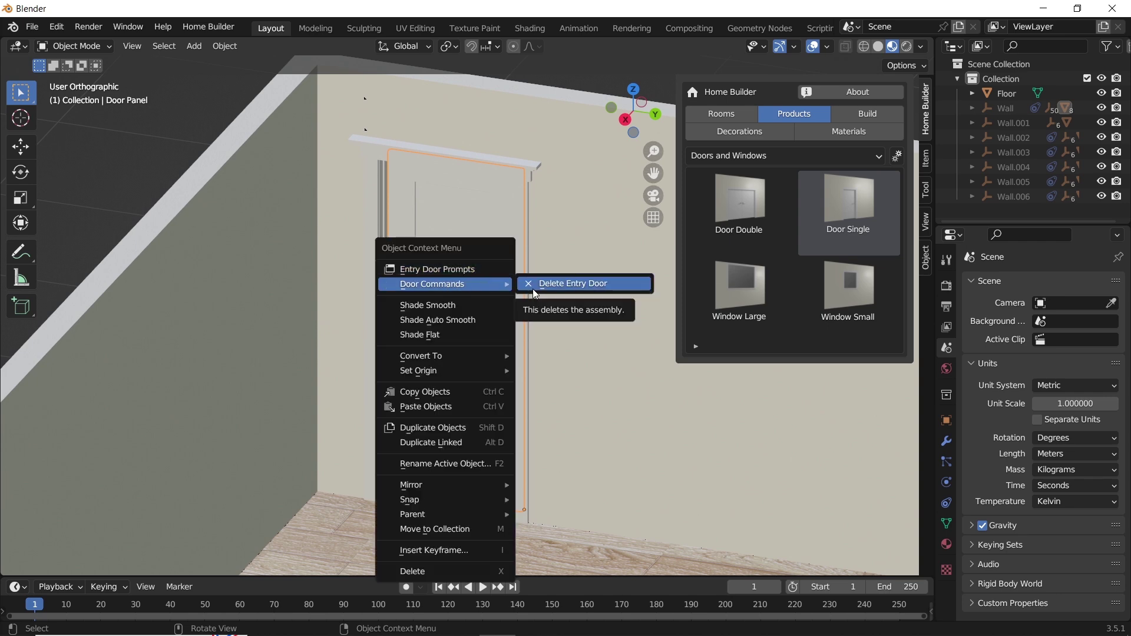
{"action": "left_click", "coordinate": [533, 288]}
{"action": "key", "text": "ctrl+z"}
- Move the door to X 0.11764 m and set its floor height Z to 0
{"action": "right_click", "coordinate": [483, 263]}
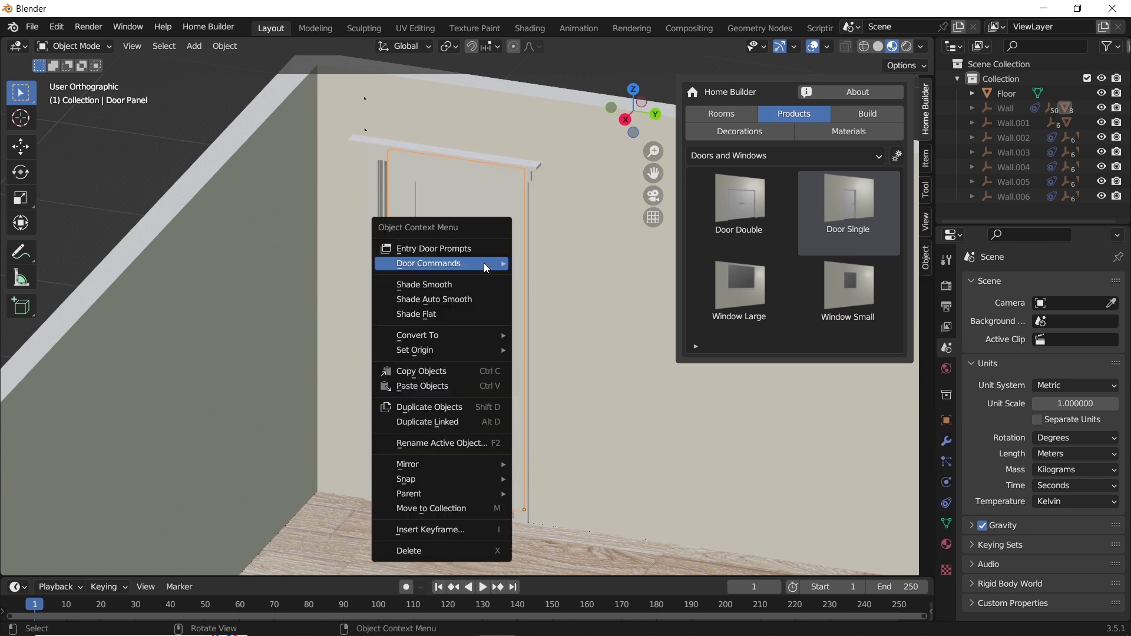
{"action": "left_click", "coordinate": [464, 246]}
{"action": "left_click_drag", "start_coordinate": [429, 231], "coordinate": [773, 146]}
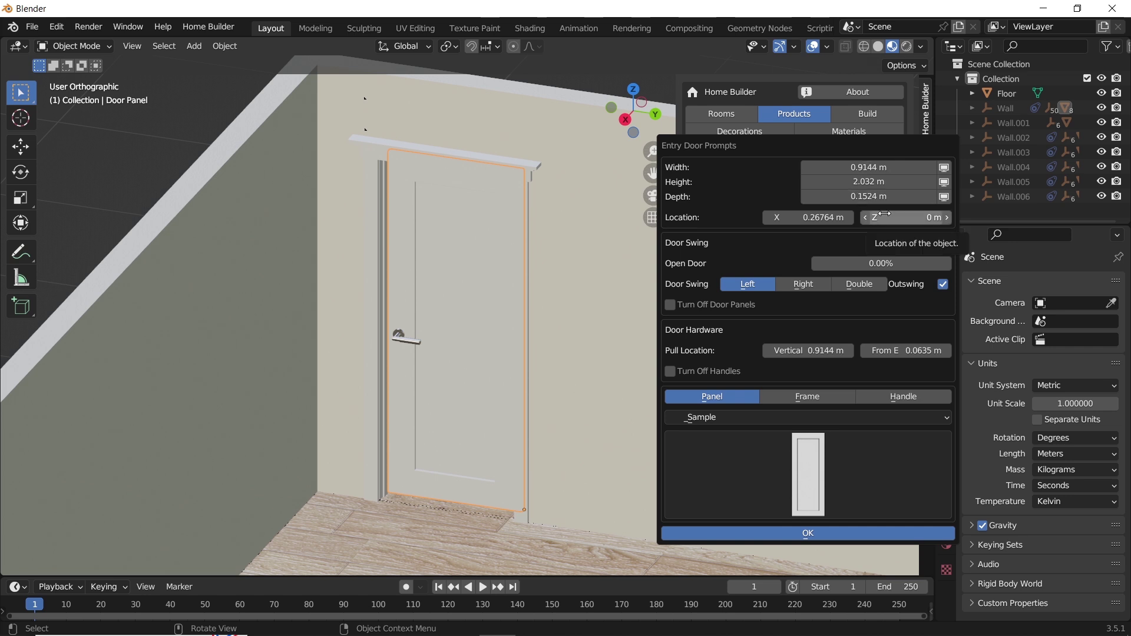
{"action": "left_click_drag", "start_coordinate": [810, 217], "coordinate": [772, 217]}
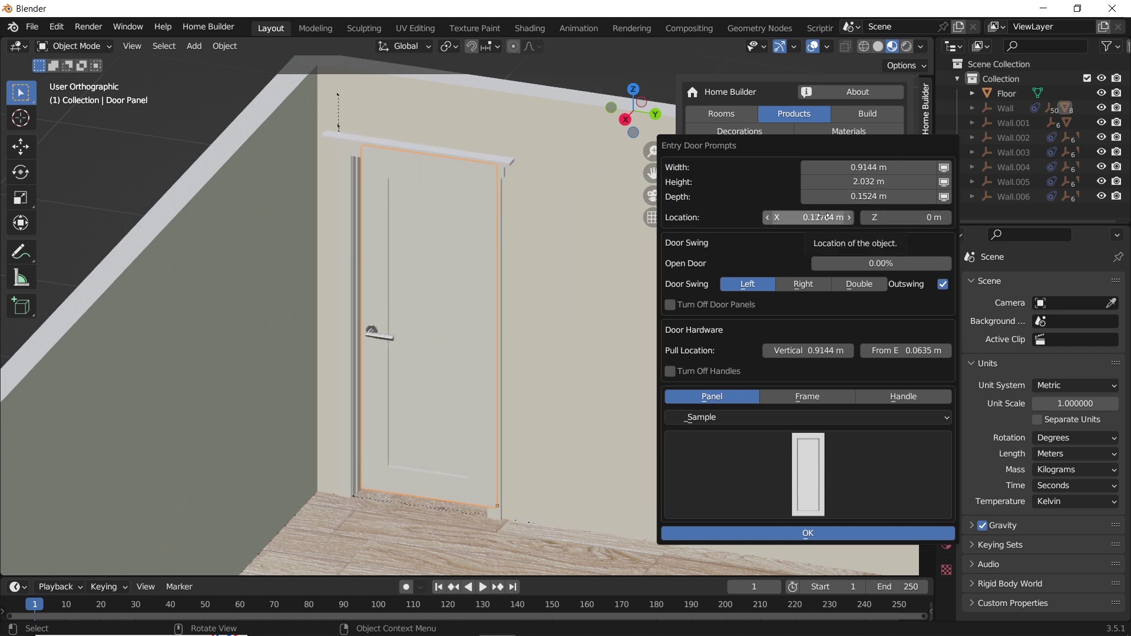
{"action": "left_click_drag", "start_coordinate": [884, 216], "coordinate": [899, 196]}
{"action": "left_click", "coordinate": [897, 216]}
{"action": "type", "text": "0"}
{"action": "key", "text": "Return"}
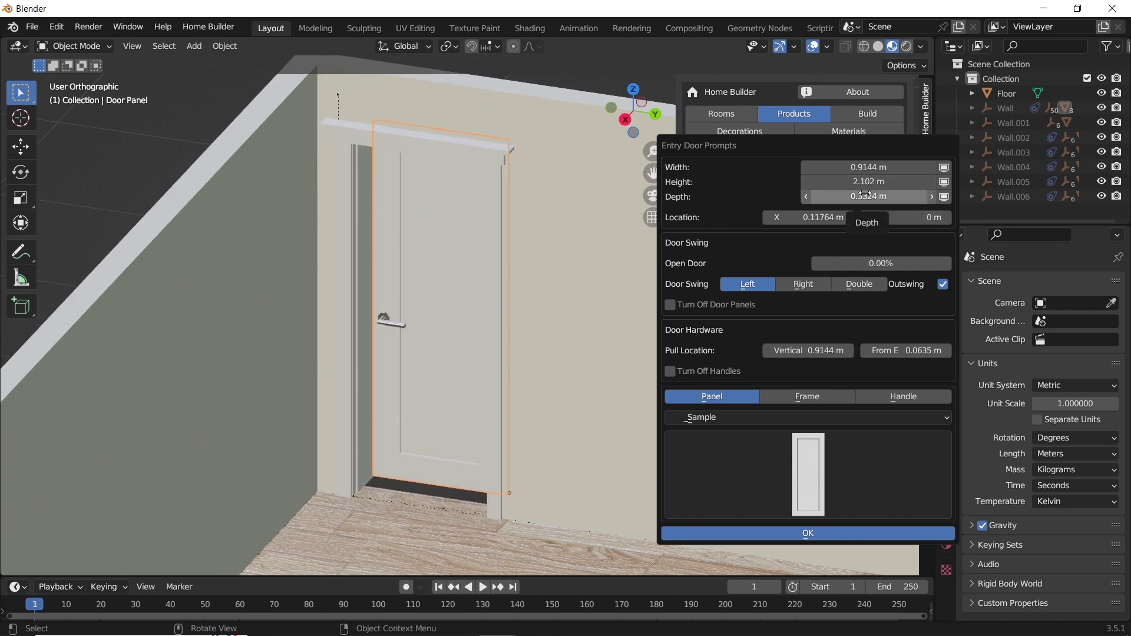
- Set the door depth to 0.1424 m and its height to 2.1 m
{"action": "left_click_drag", "start_coordinate": [871, 195], "coordinate": [838, 196]}
{"action": "left_click", "coordinate": [883, 184]}
{"action": "type", "text": "2"}
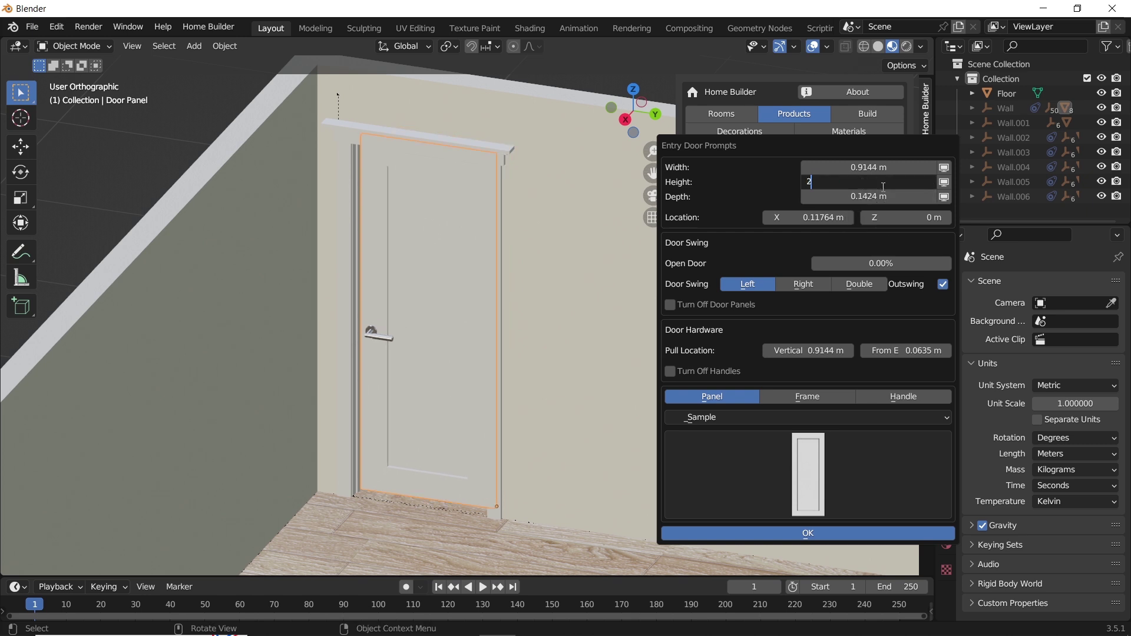
{"action": "key", "text": "Return"}
{"action": "left_click", "coordinate": [882, 184]}
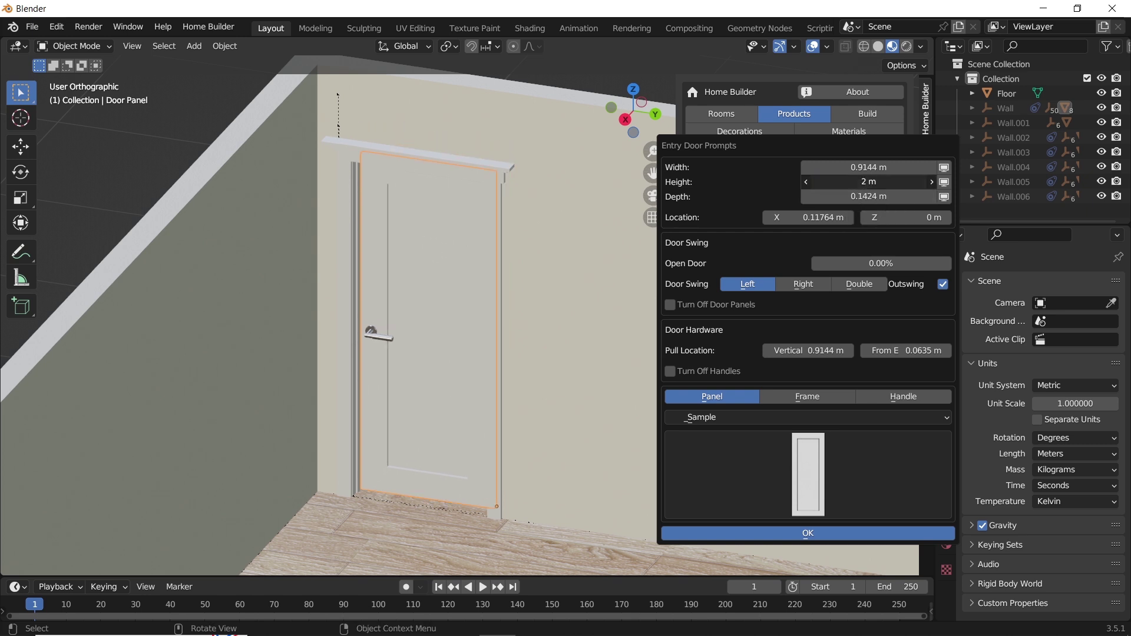
{"action": "type", "text": "2.2"}
{"action": "key", "text": "Return"}
{"action": "left_click", "coordinate": [883, 185]}
{"action": "type", "text": "2"}
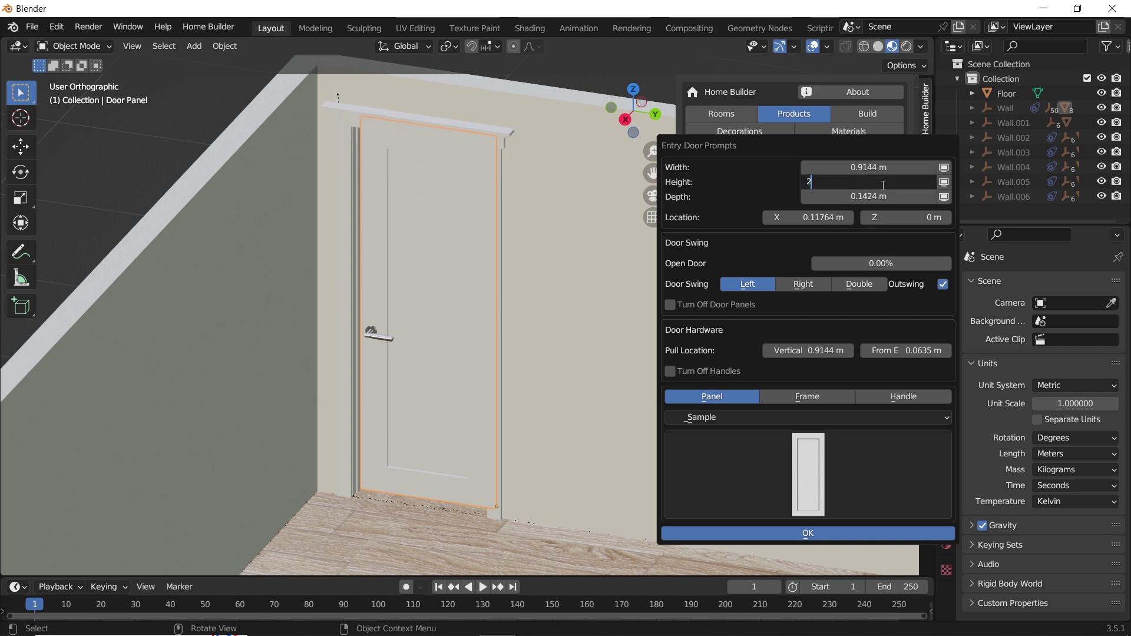
{"action": "type", "text": ".1"}
{"action": "key", "text": "Return"}
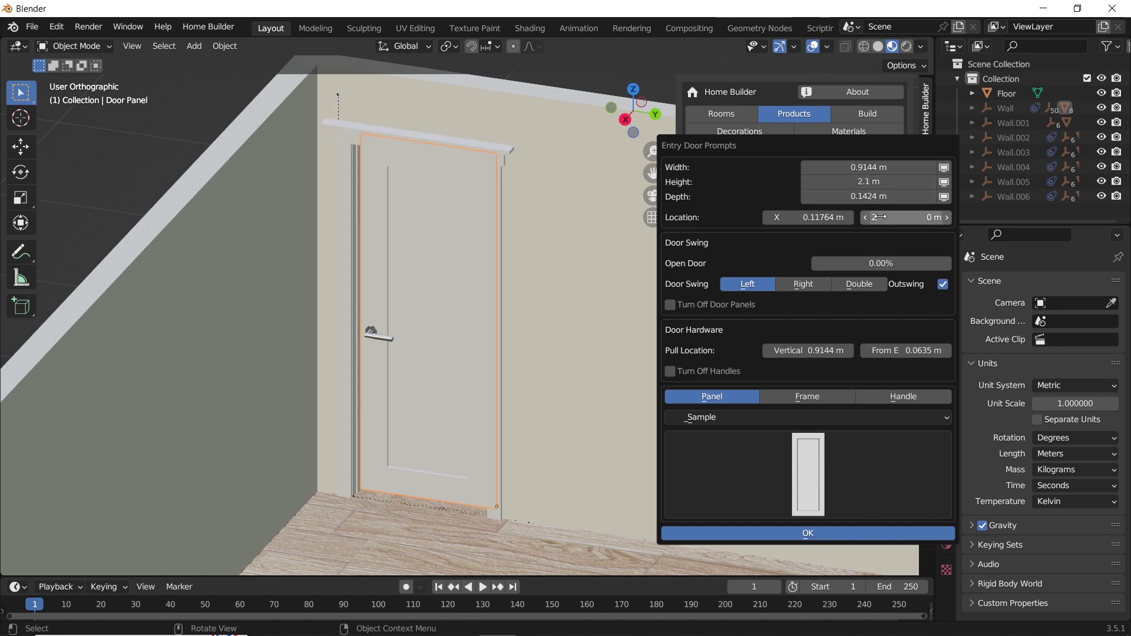
- Swing the door 28.03% open, keeping it set to swing outward
{"action": "mouse_move", "coordinate": [863, 266]}
{"action": "left_mouse_down"}
{"action": "mouse_move", "coordinate": [907, 267]}
{"action": "mouse_move", "coordinate": [851, 263]}
{"action": "left_mouse_up"}
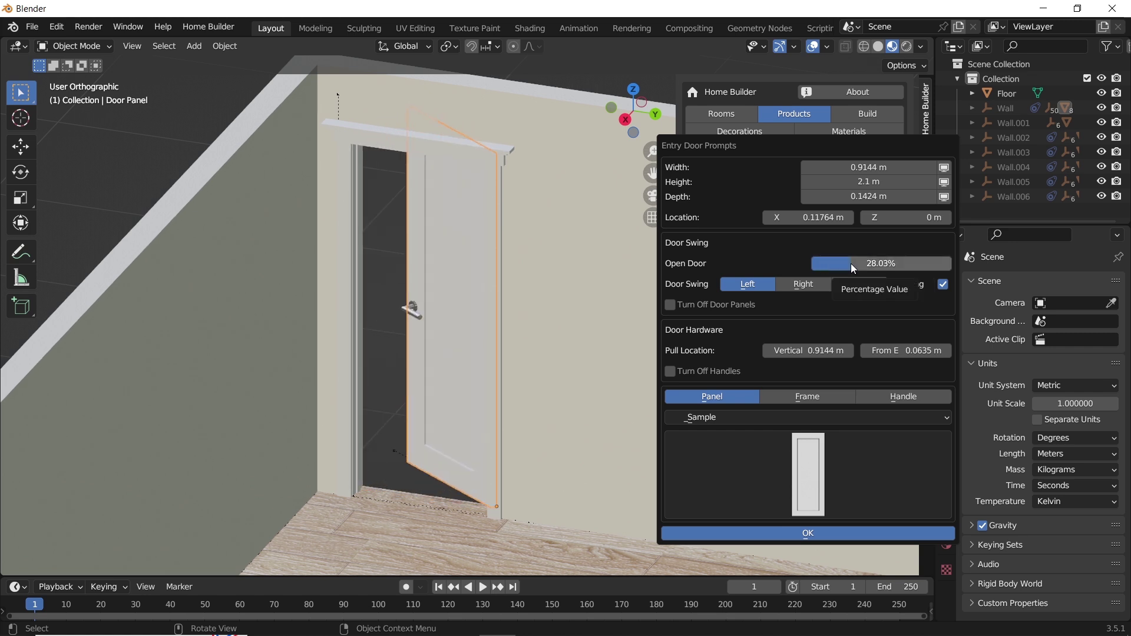
{"action": "left_click", "coordinate": [943, 285]}
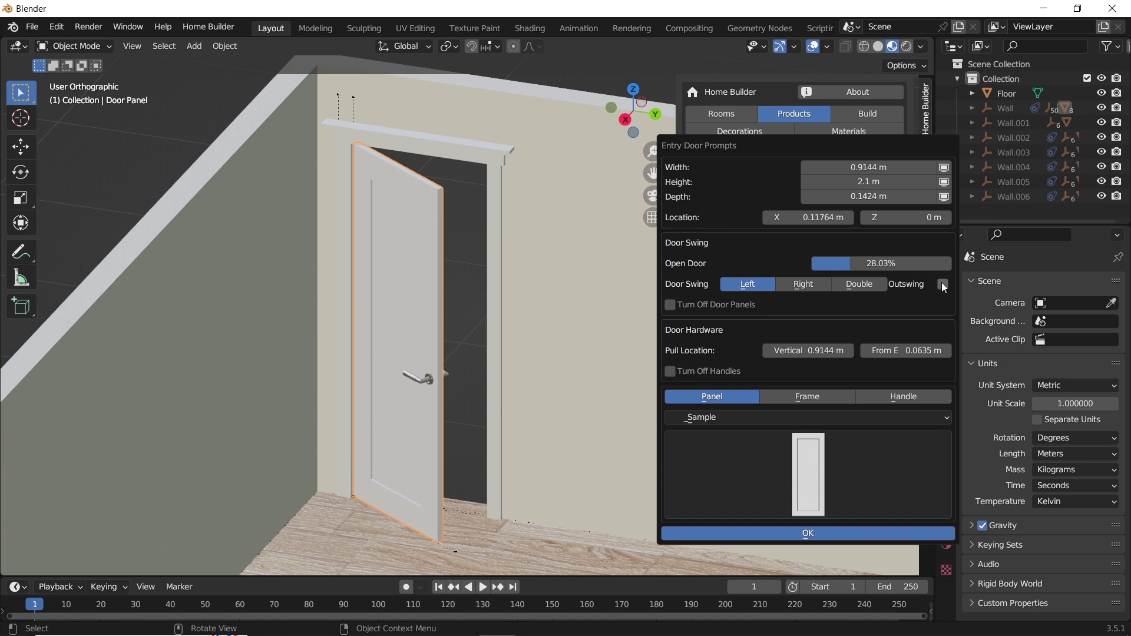
{"action": "left_click", "coordinate": [943, 285]}
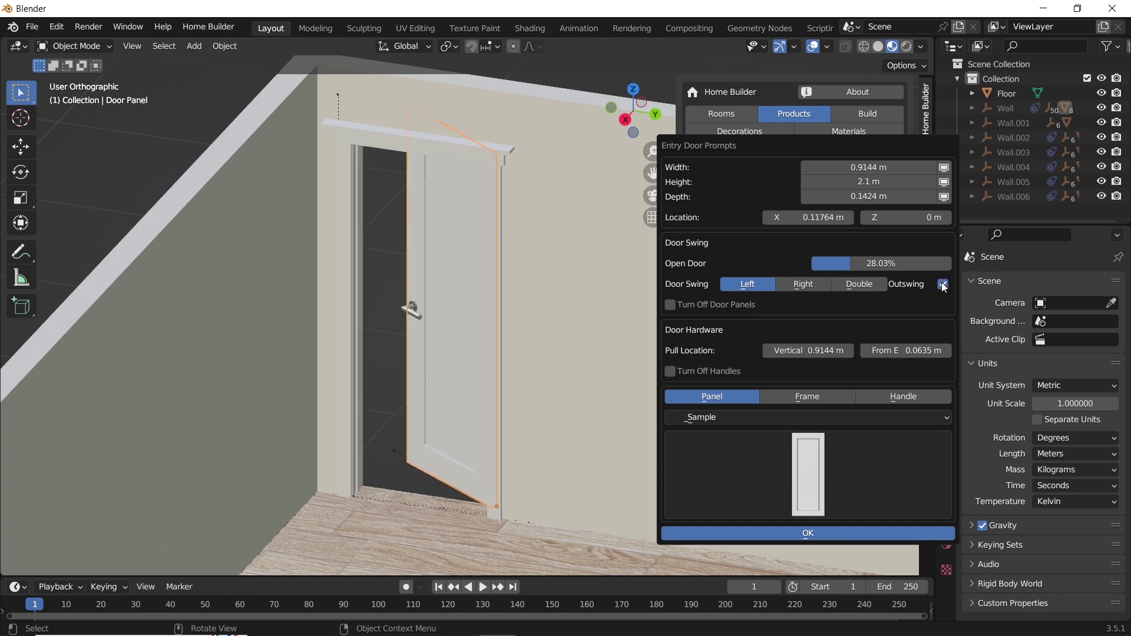
{"action": "left_click", "coordinate": [942, 285]}
{"action": "left_click", "coordinate": [942, 285]}
- Make it a double door and set the handle pull height to 0.8344 m
{"action": "left_click", "coordinate": [804, 284]}
{"action": "left_click", "coordinate": [848, 284]}
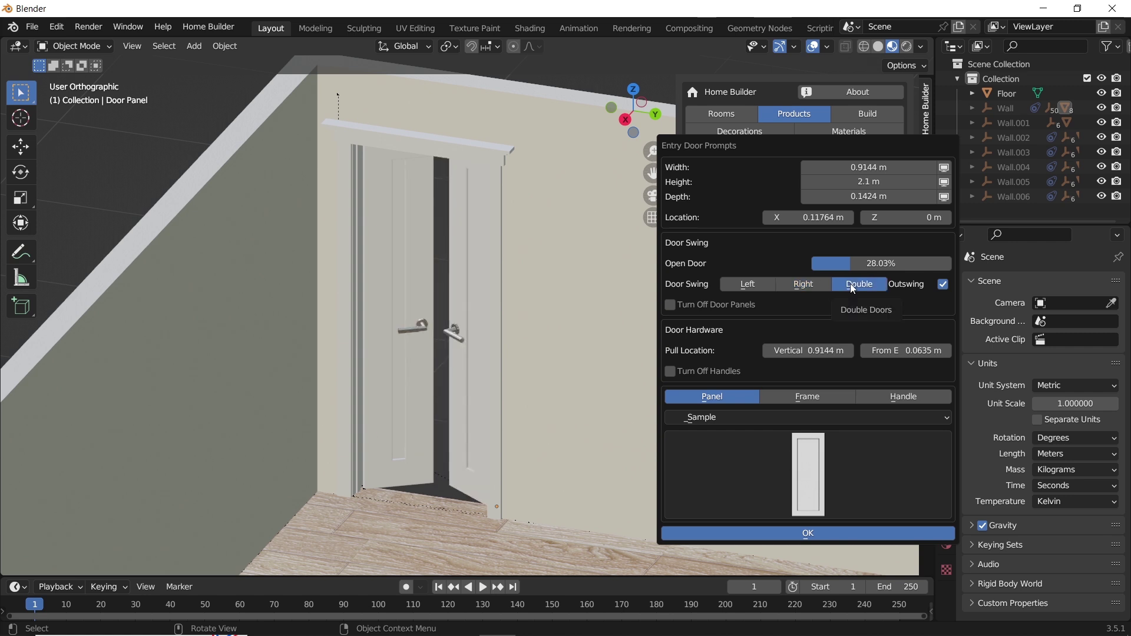
{"action": "left_click", "coordinate": [755, 307]}
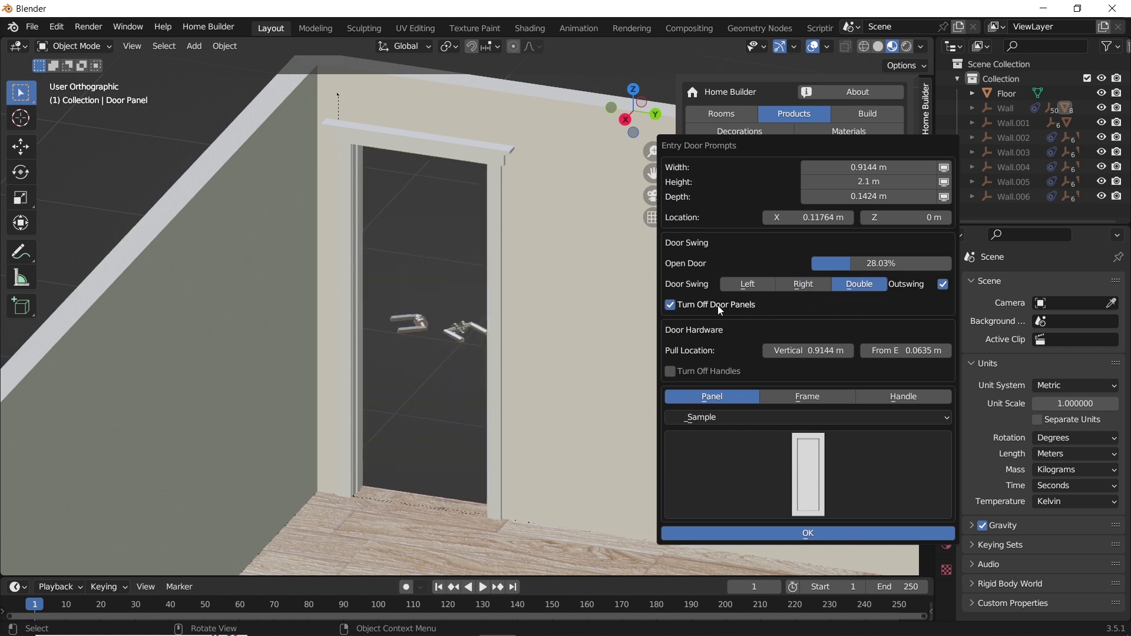
{"action": "left_click", "coordinate": [717, 305]}
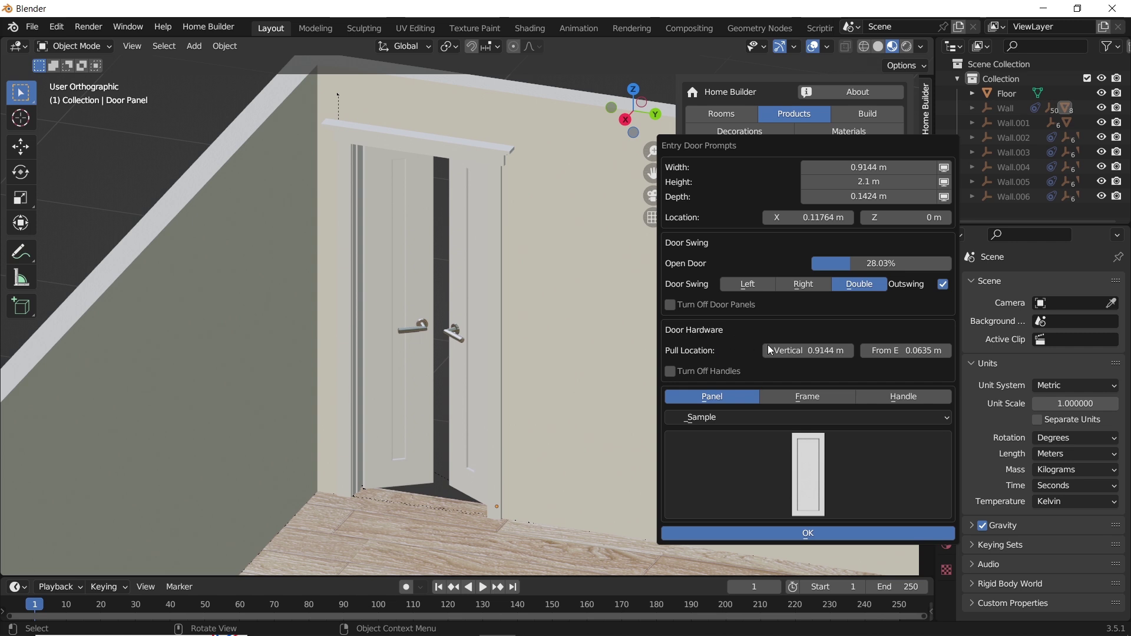
{"action": "left_click_drag", "start_coordinate": [769, 350], "coordinate": [809, 350]}
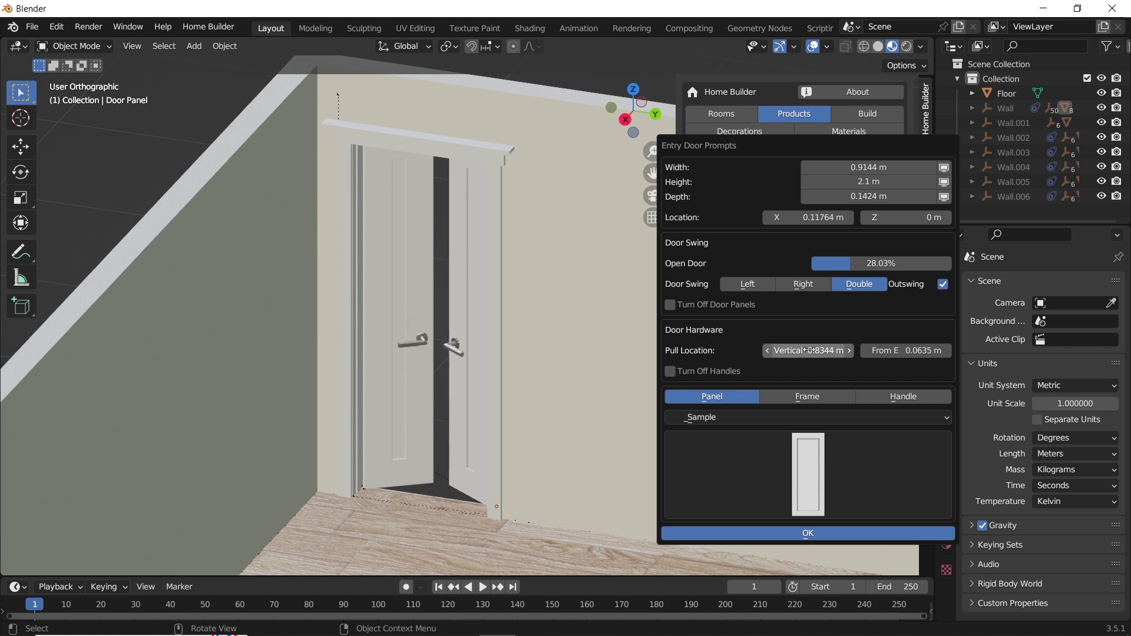
{"action": "mouse_move", "coordinate": [910, 350]}
{"action": "left_mouse_down"}
{"action": "mouse_move", "coordinate": [887, 350]}
{"action": "mouse_move", "coordinate": [911, 350]}
{"action": "left_mouse_up"}
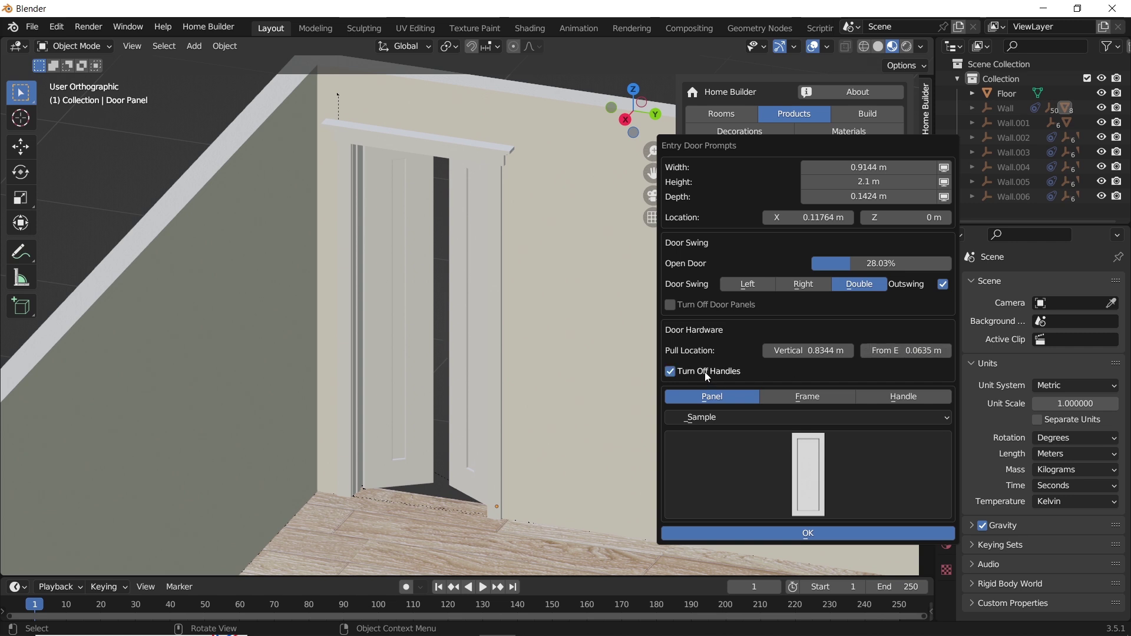
- Keep the Shaker door panel and make it a single door swinging left
{"action": "left_click", "coordinate": [796, 453]}
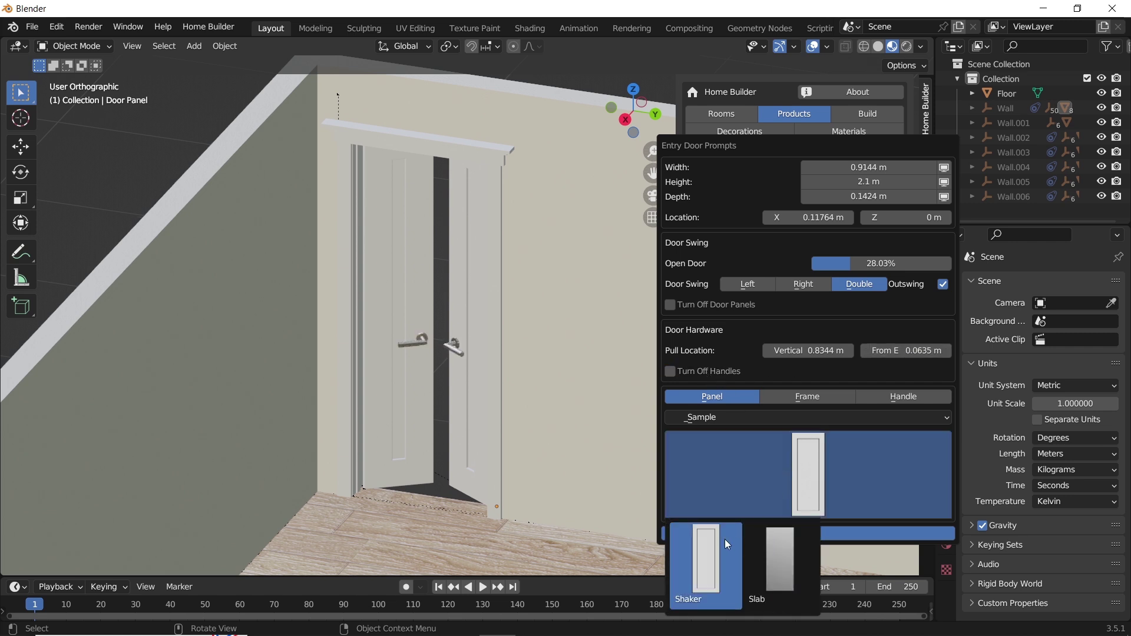
{"action": "left_click", "coordinate": [764, 545]}
{"action": "left_click", "coordinate": [779, 487]}
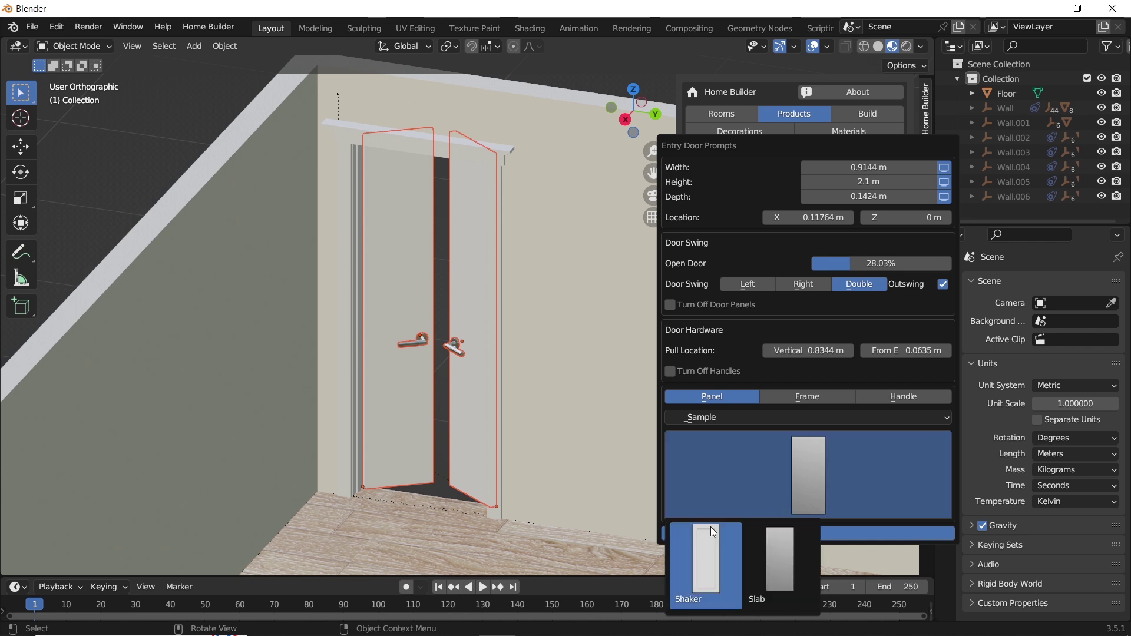
{"action": "left_click", "coordinate": [710, 529]}
{"action": "left_click", "coordinate": [748, 286]}
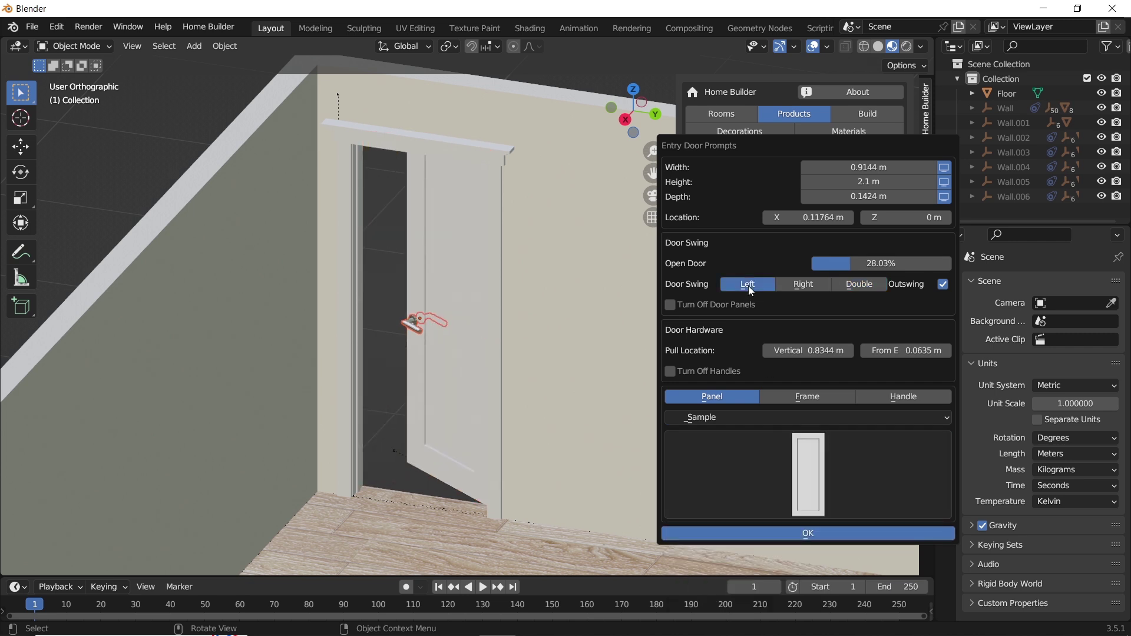
{"action": "left_click", "coordinate": [794, 288]}
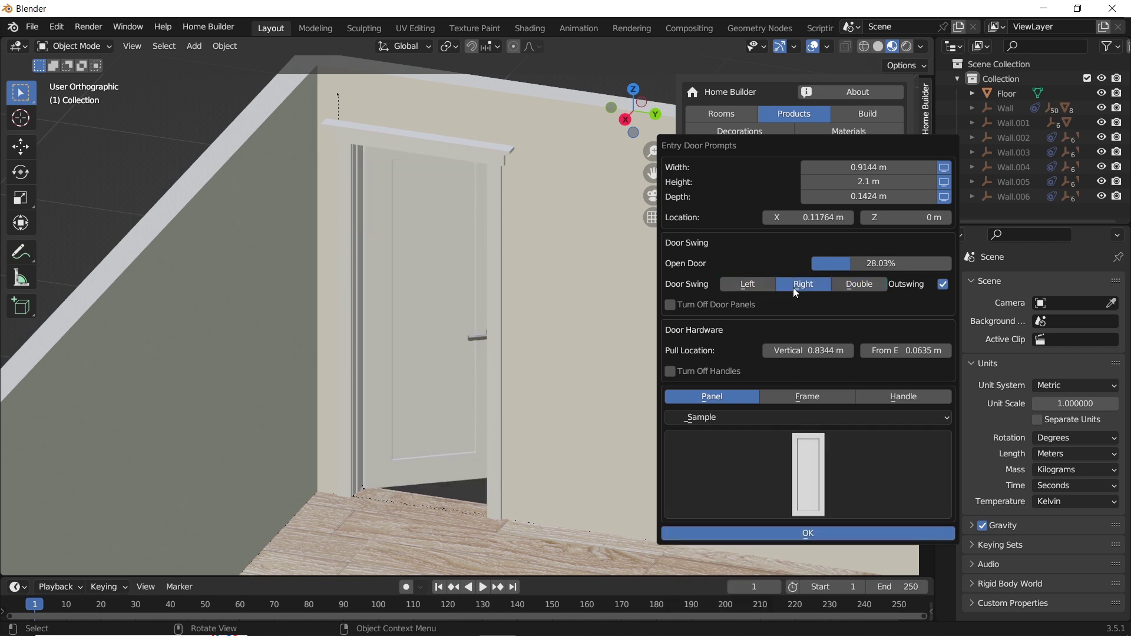
{"action": "left_click", "coordinate": [762, 286]}
- Keep the lever handle over Round Knob, apply the door settings, and view a bare wall
{"action": "left_click", "coordinate": [814, 397]}
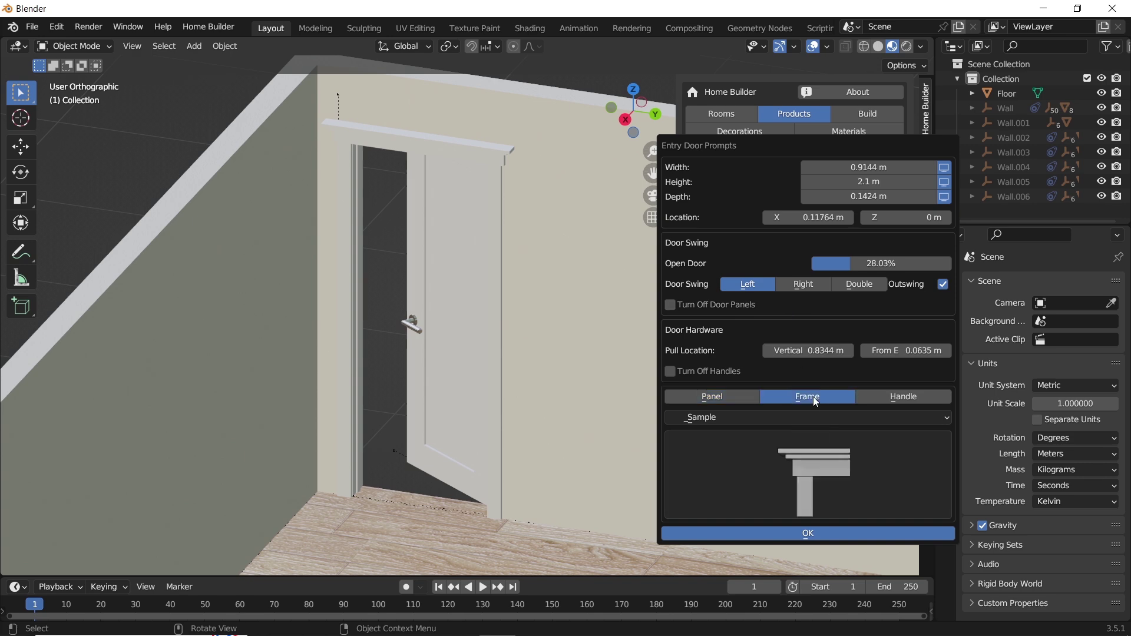
{"action": "left_click", "coordinate": [841, 467]}
{"action": "left_click_drag", "start_coordinate": [772, 155], "coordinate": [683, 118]}
{"action": "left_click", "coordinate": [758, 451]}
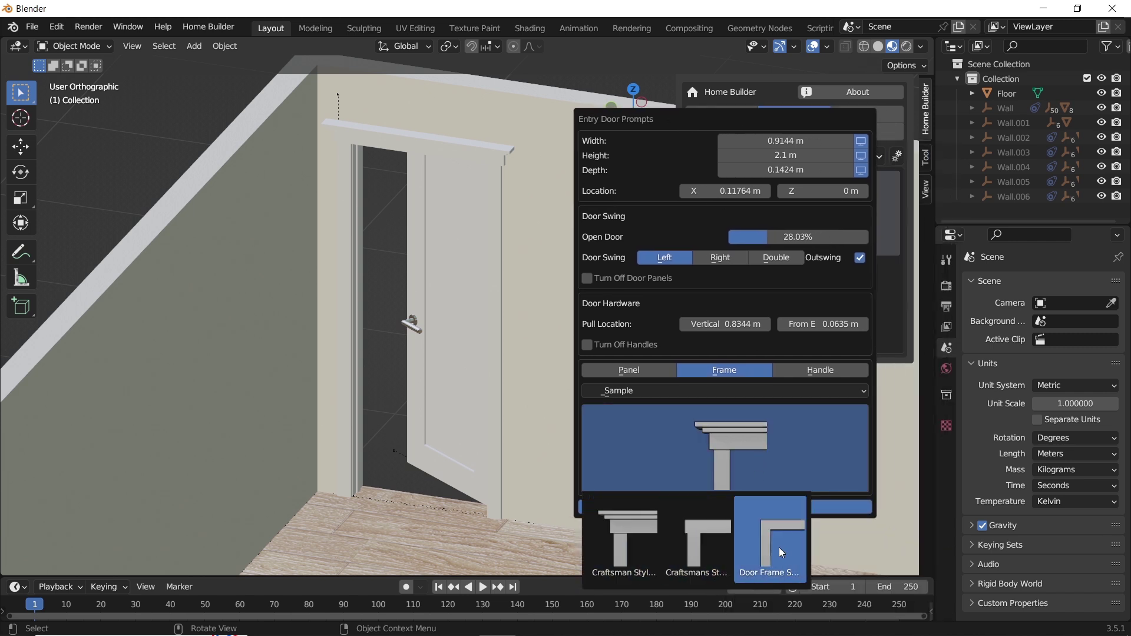
{"action": "left_click", "coordinate": [820, 369]}
{"action": "left_click", "coordinate": [781, 431]}
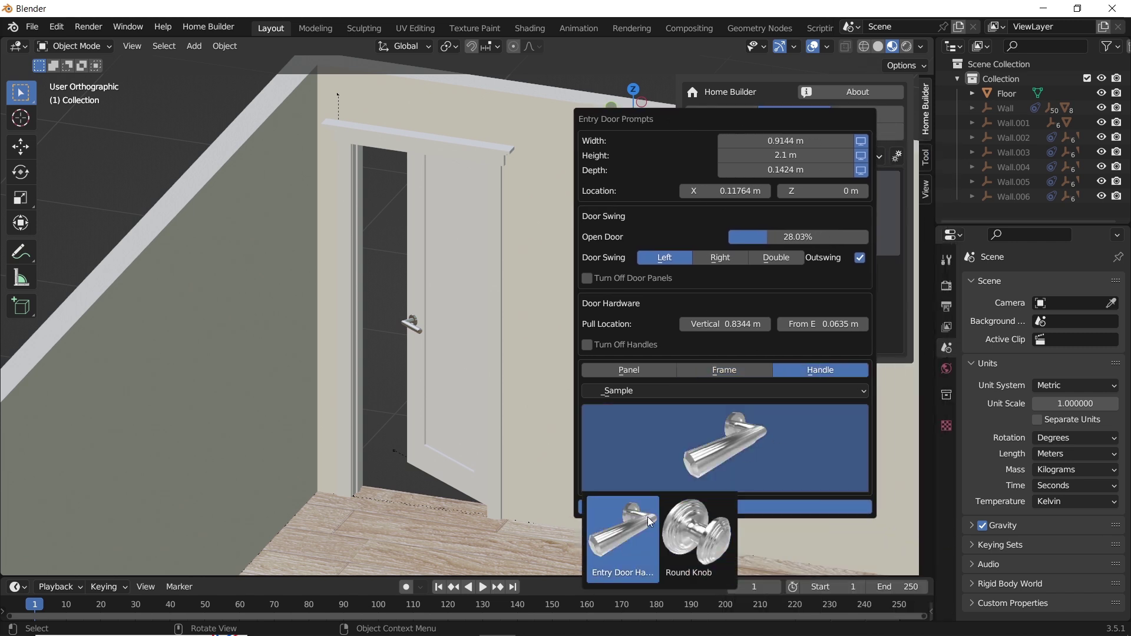
{"action": "left_click", "coordinate": [693, 520]}
{"action": "left_click", "coordinate": [719, 471]}
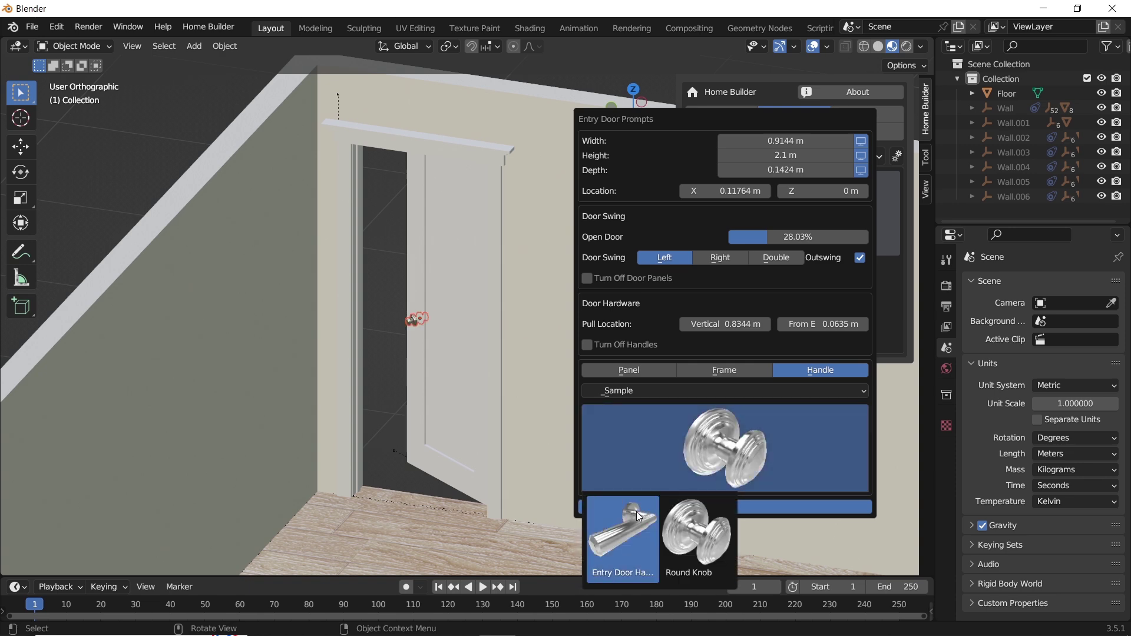
{"action": "left_click", "coordinate": [630, 527]}
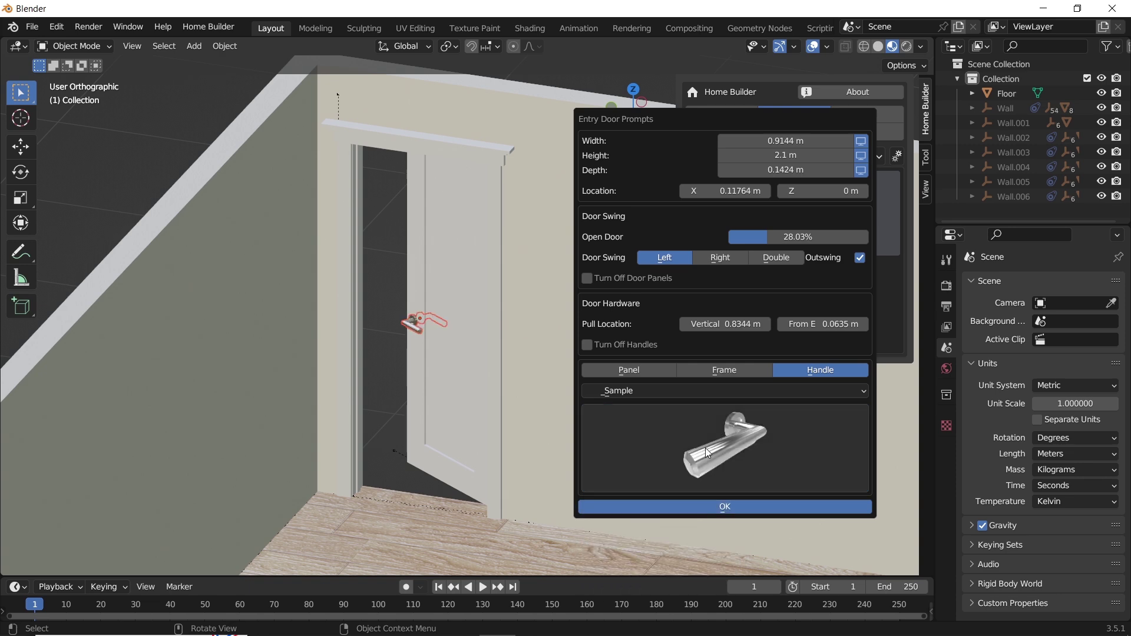
{"action": "left_click", "coordinate": [702, 505]}
{"action": "middle_click_drag", "start_coordinate": [525, 338], "coordinate": [461, 369]}
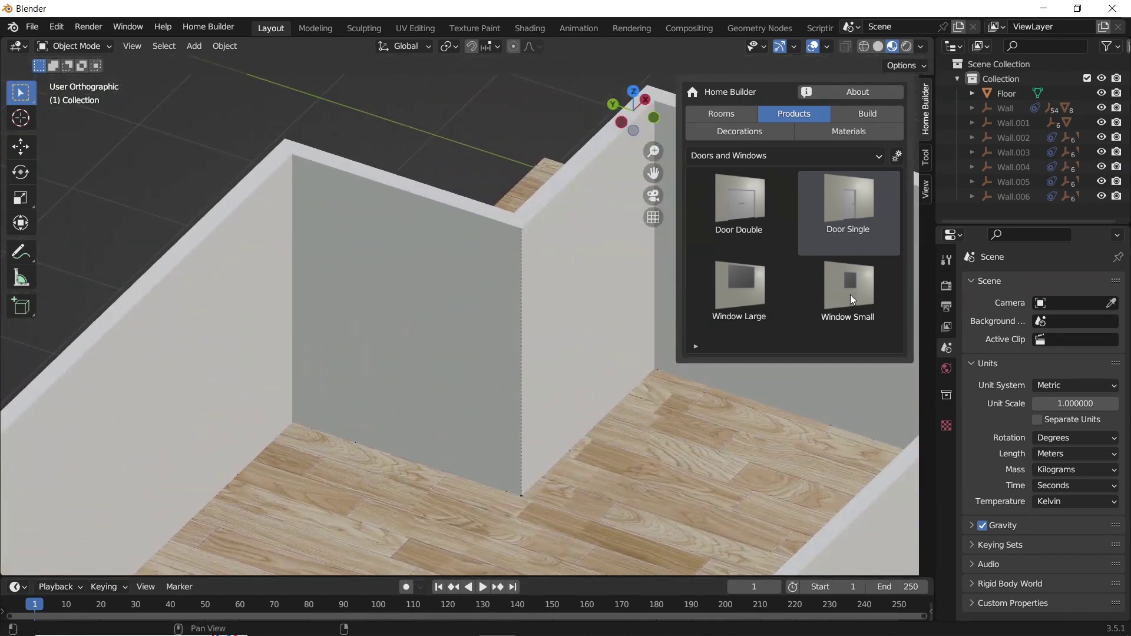
- Place a Window Large unit in the left wall and frame it in view
{"action": "left_click", "coordinate": [737, 293]}
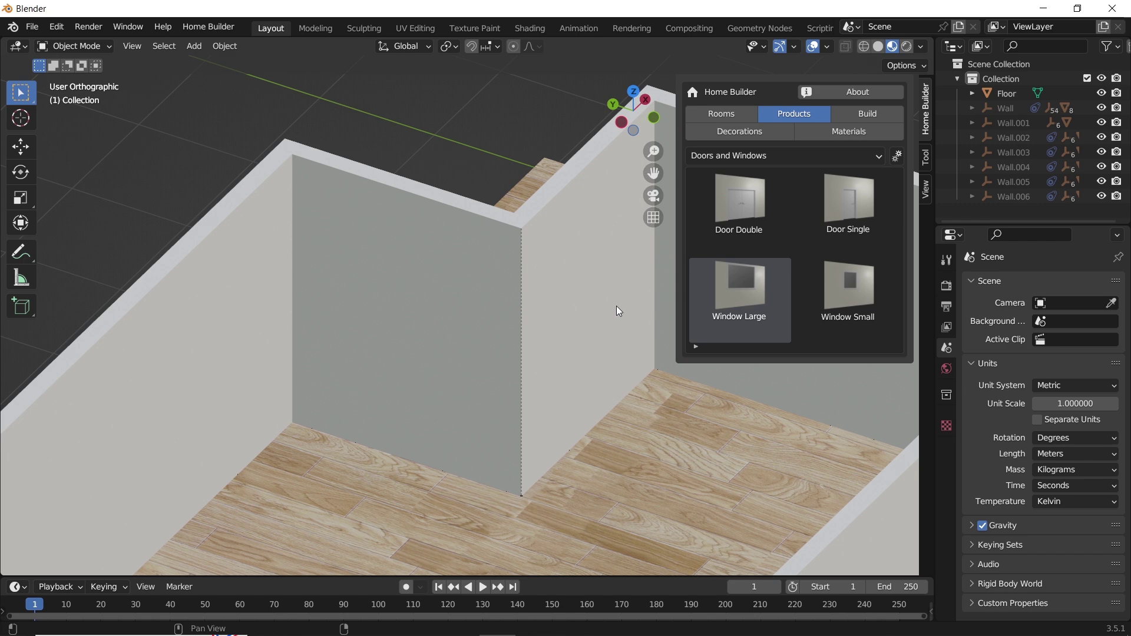
{"action": "left_click", "coordinate": [702, 298]}
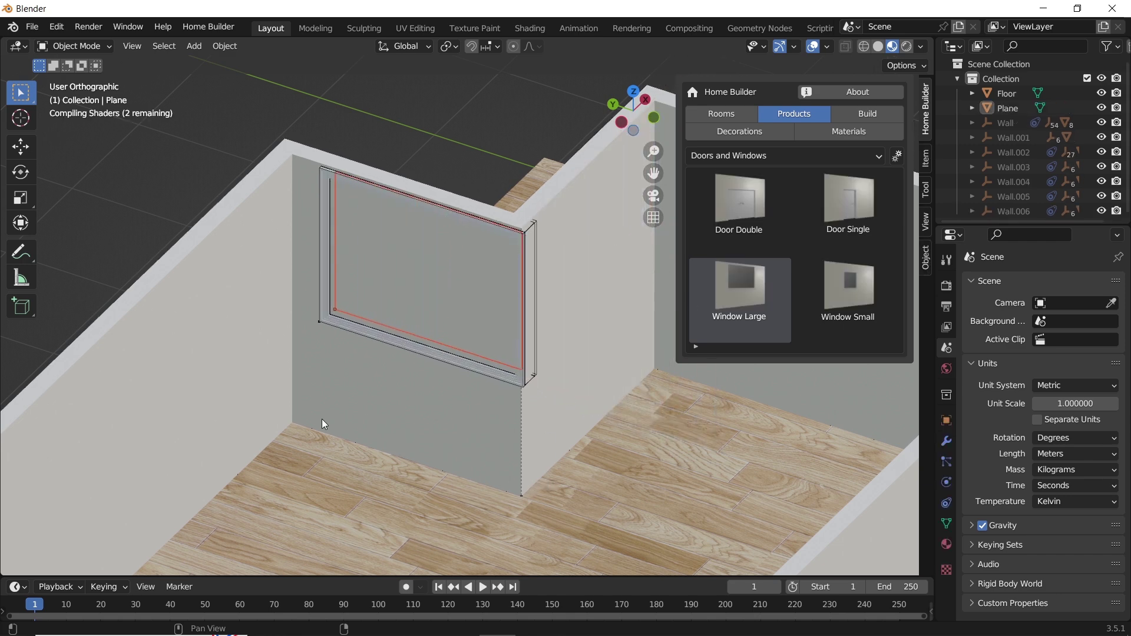
{"action": "left_click", "coordinate": [307, 327]}
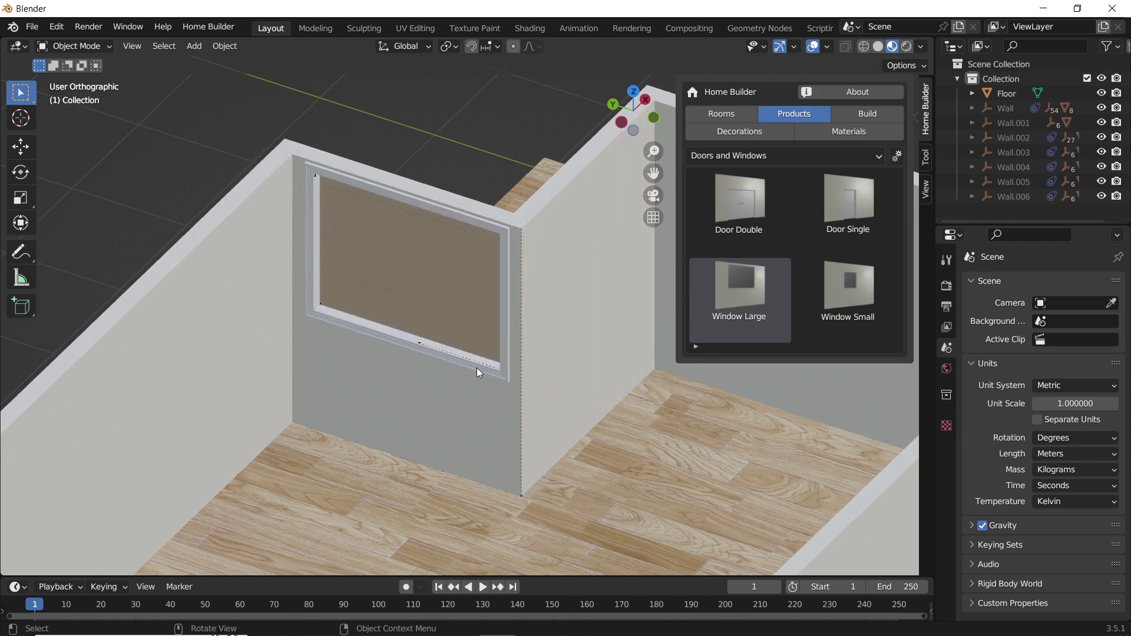
{"action": "left_click", "coordinate": [498, 307]}
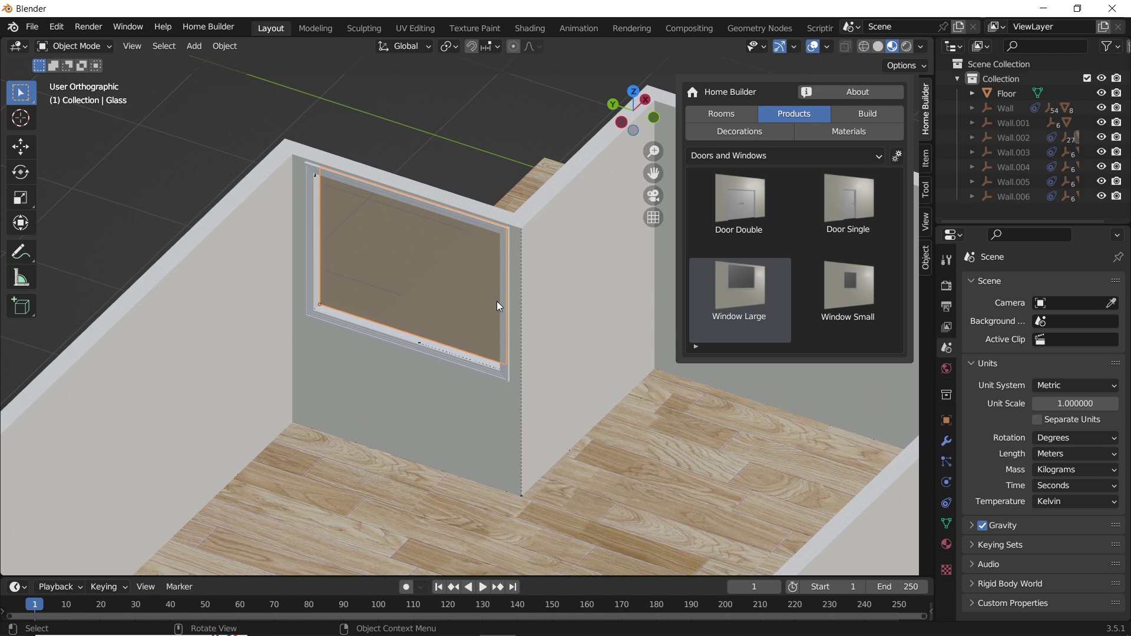
{"action": "key", "text": "KP_Decimal"}
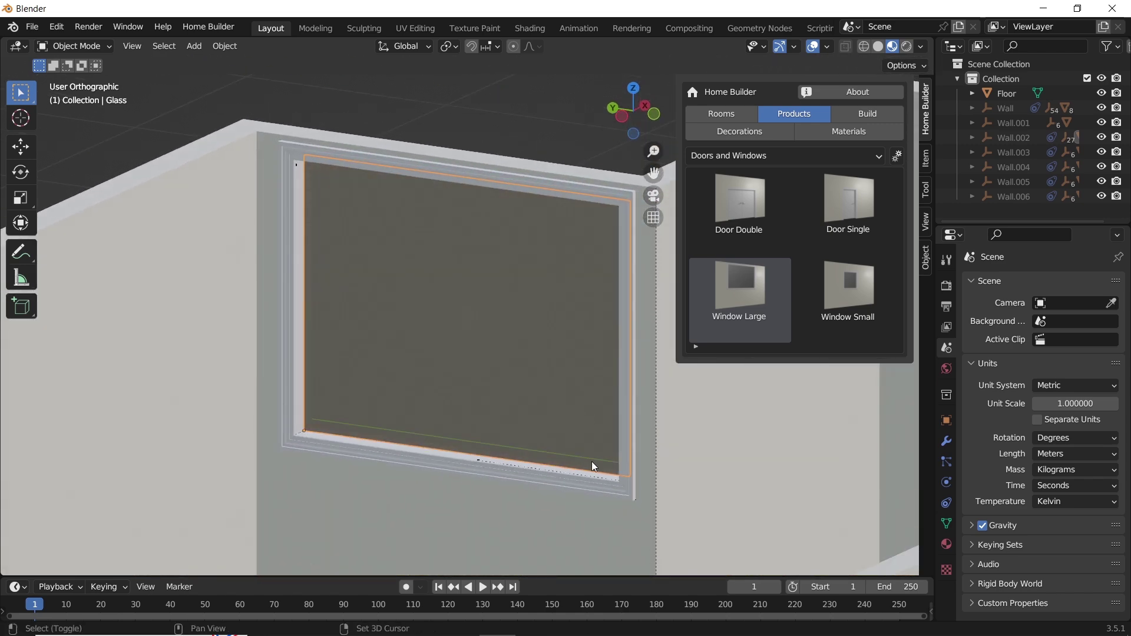
{"action": "middle_click_drag", "start_coordinate": [592, 461], "coordinate": [586, 381], "text": "shift"}
- Set the window's height above the floor to 0 in Window Prompts
{"action": "right_click", "coordinate": [616, 317]}
{"action": "left_click", "coordinate": [617, 317]}
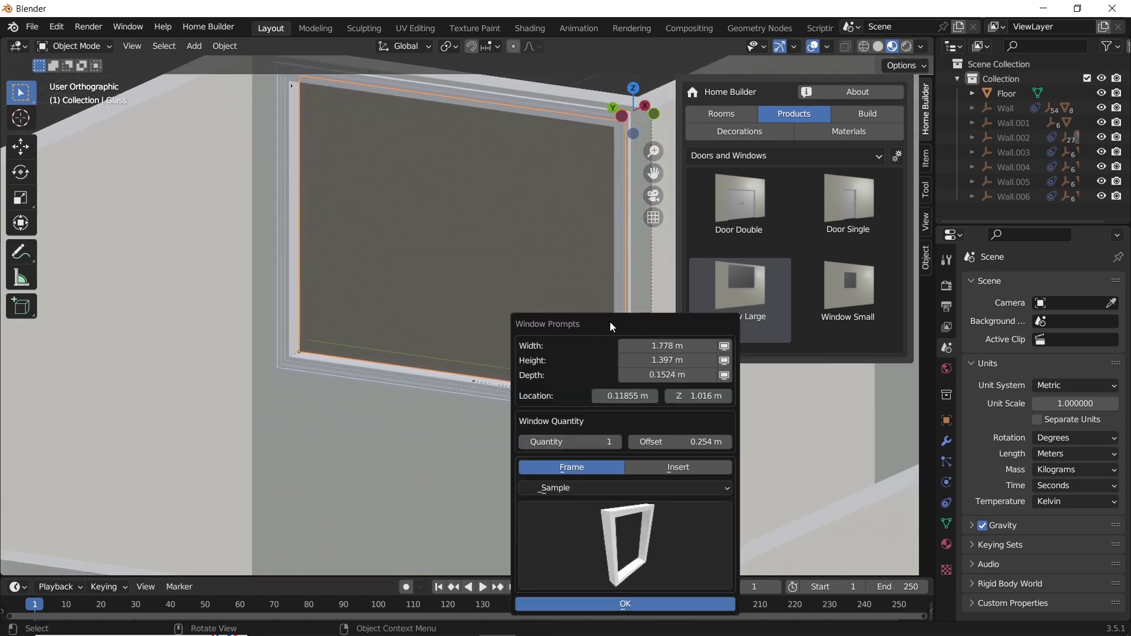
{"action": "left_click_drag", "start_coordinate": [610, 322], "coordinate": [743, 192]}
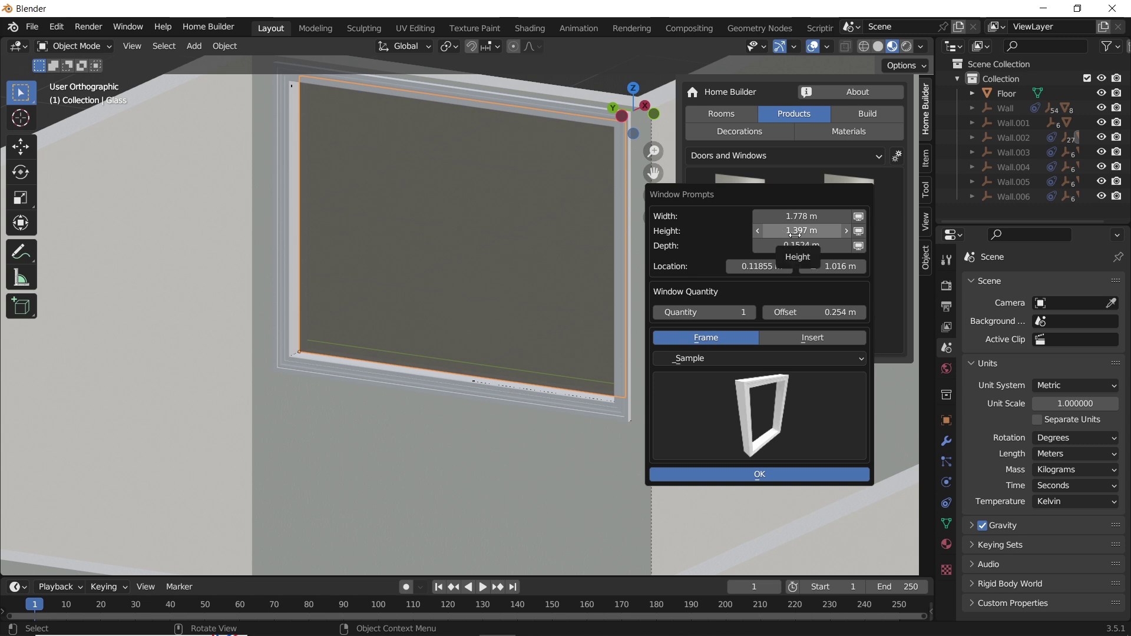
{"action": "mouse_move", "coordinate": [764, 268]}
{"action": "left_mouse_down"}
{"action": "mouse_move", "coordinate": [751, 268]}
{"action": "mouse_move", "coordinate": [764, 268]}
{"action": "left_mouse_up"}
{"action": "left_click", "coordinate": [840, 267]}
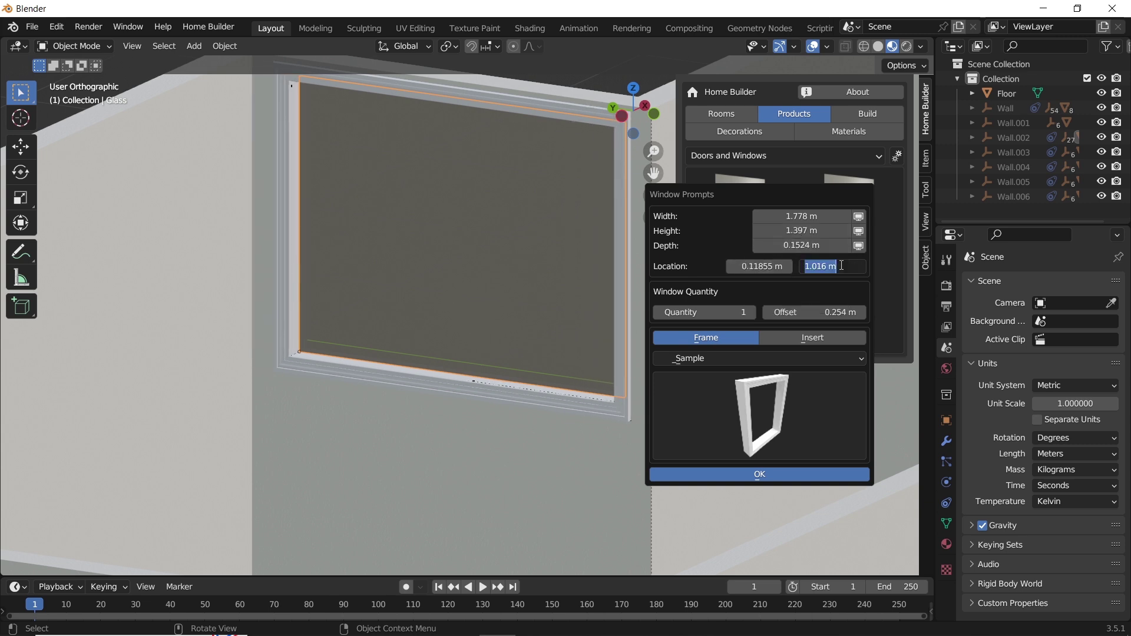
{"action": "type", "text": "0"}
{"action": "key", "text": "Return"}
- Make the window 2.307 m tall and shift it slightly along the wall
{"action": "middle_click_drag", "start_coordinate": [479, 303], "coordinate": [462, 258], "text": "shift"}
{"action": "right_click", "coordinate": [549, 320]}
{"action": "left_click", "coordinate": [549, 319]}
{"action": "left_click_drag", "start_coordinate": [528, 257], "coordinate": [777, 210]}
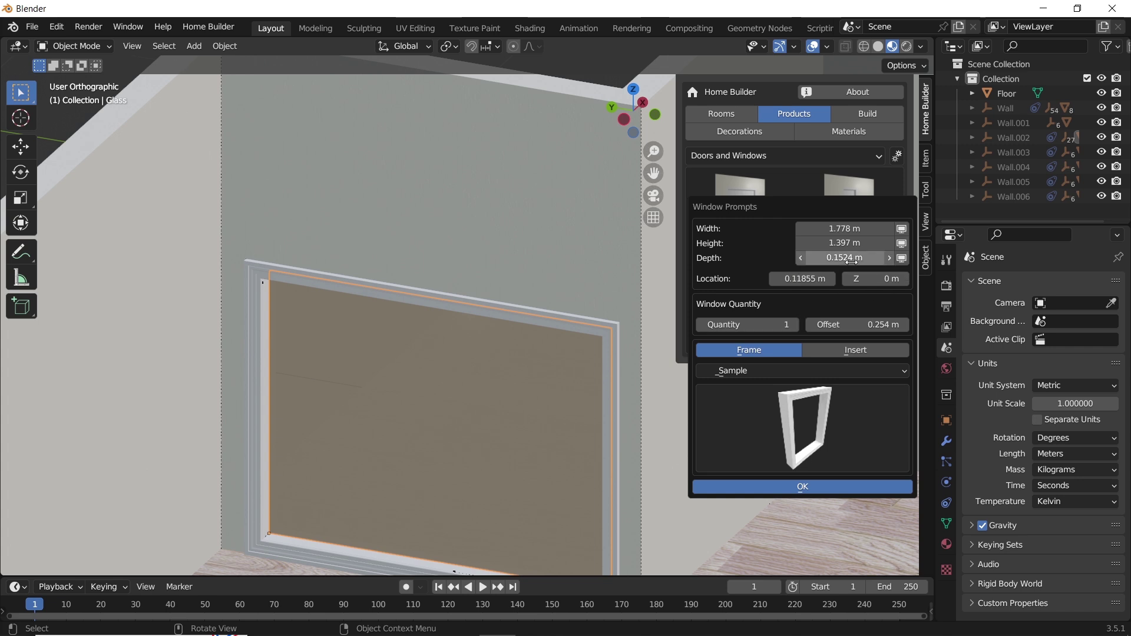
{"action": "mouse_move", "coordinate": [839, 249]}
{"action": "left_mouse_down"}
{"action": "mouse_move", "coordinate": [883, 249]}
{"action": "mouse_move", "coordinate": [831, 229]}
{"action": "left_mouse_up"}
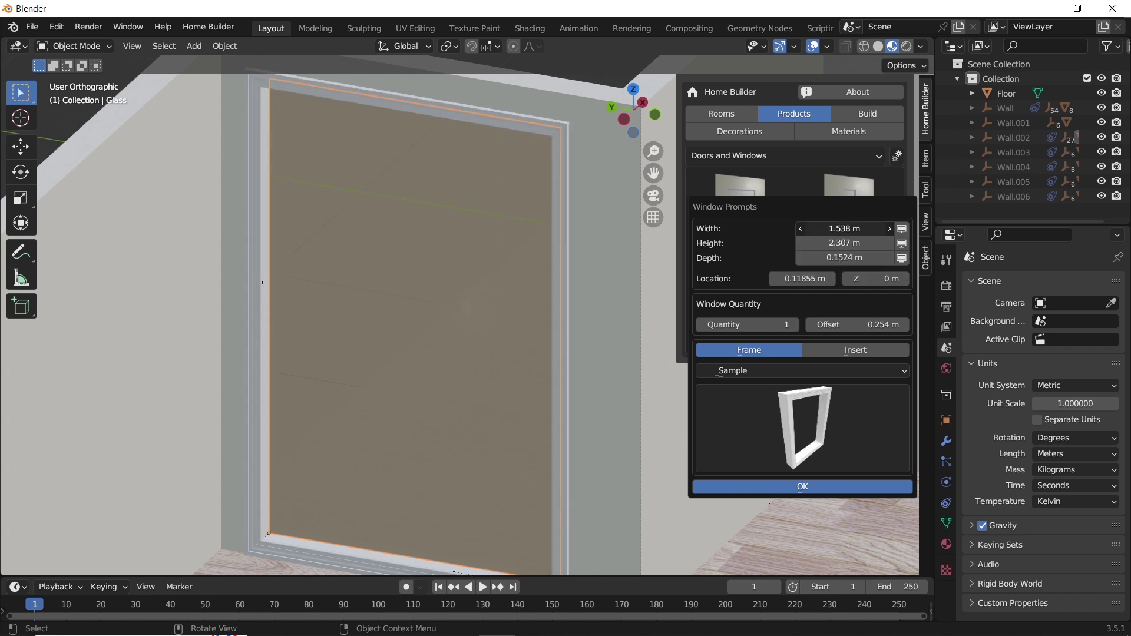
{"action": "left_click_drag", "start_coordinate": [810, 278], "coordinate": [833, 278]}
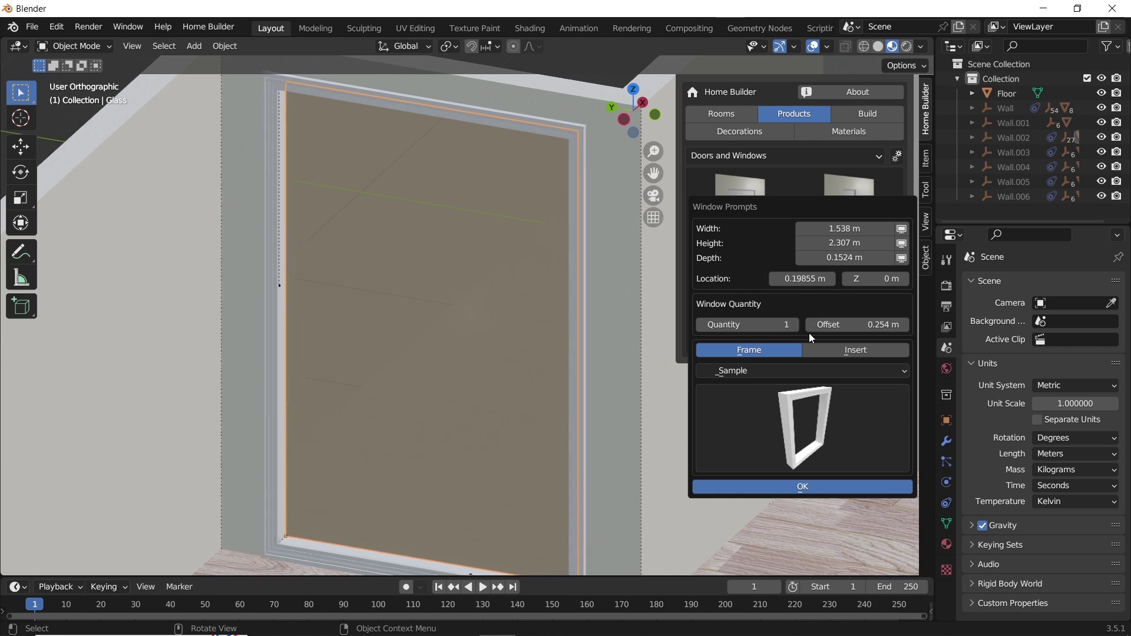
- Choose the second window frame style and the Window Insert glass
{"action": "left_click", "coordinate": [807, 420]}
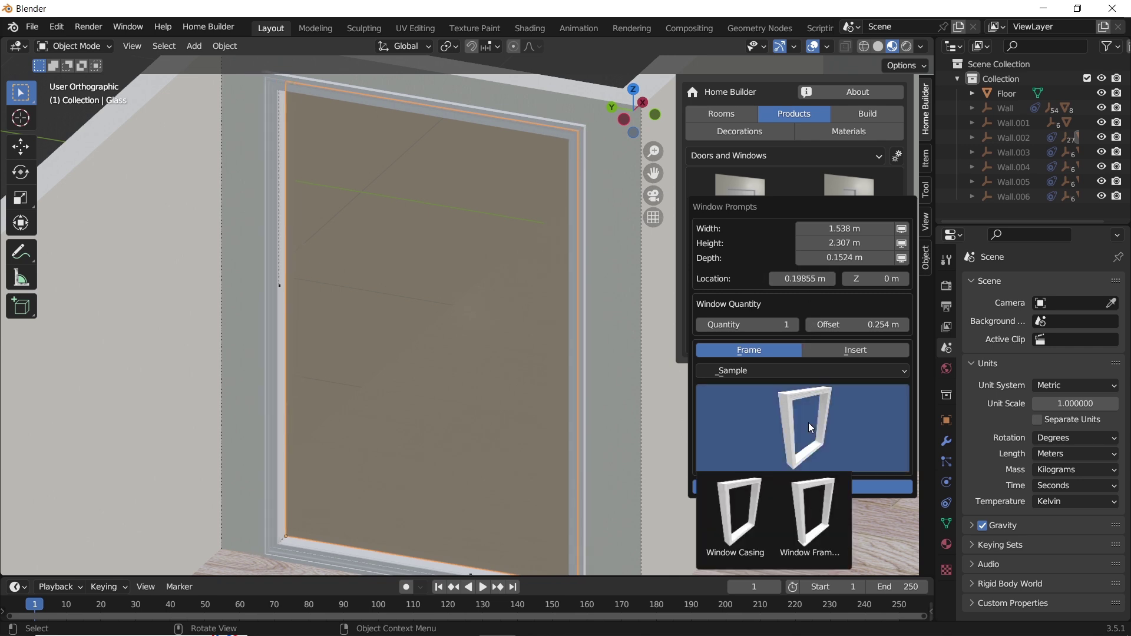
{"action": "left_click", "coordinate": [793, 502]}
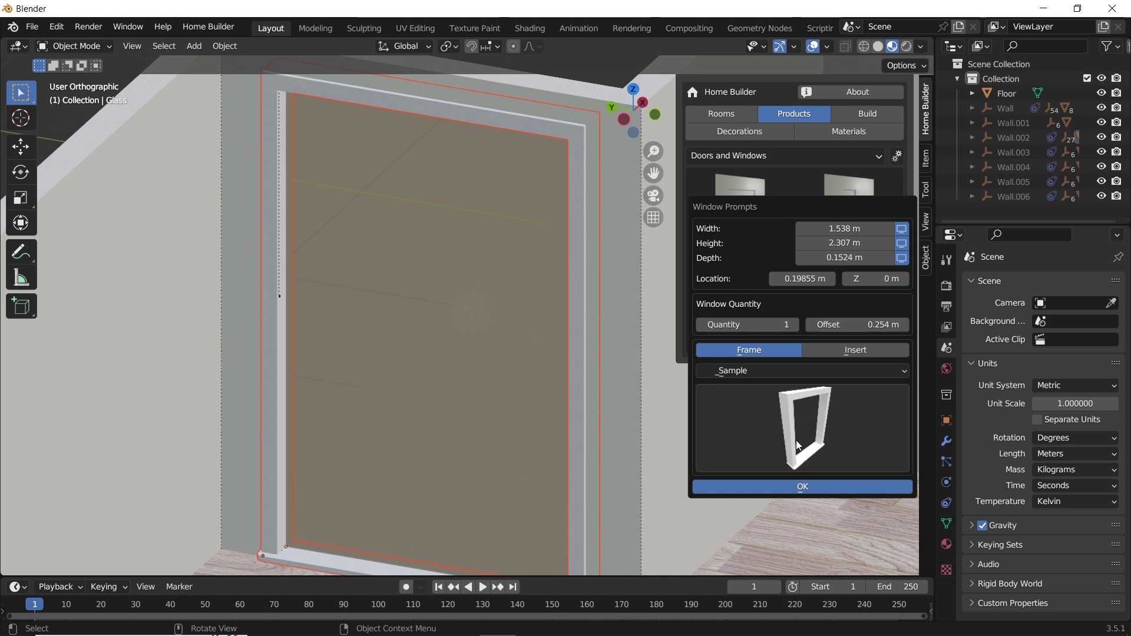
{"action": "left_click", "coordinate": [849, 352]}
{"action": "left_click", "coordinate": [852, 422]}
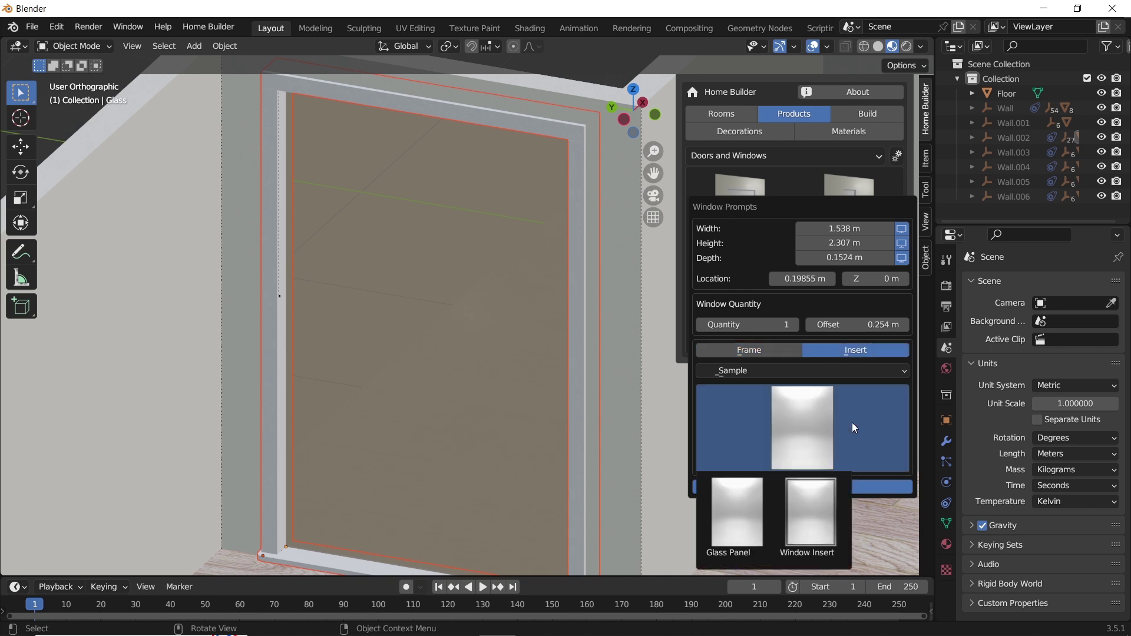
{"action": "left_click", "coordinate": [827, 502]}
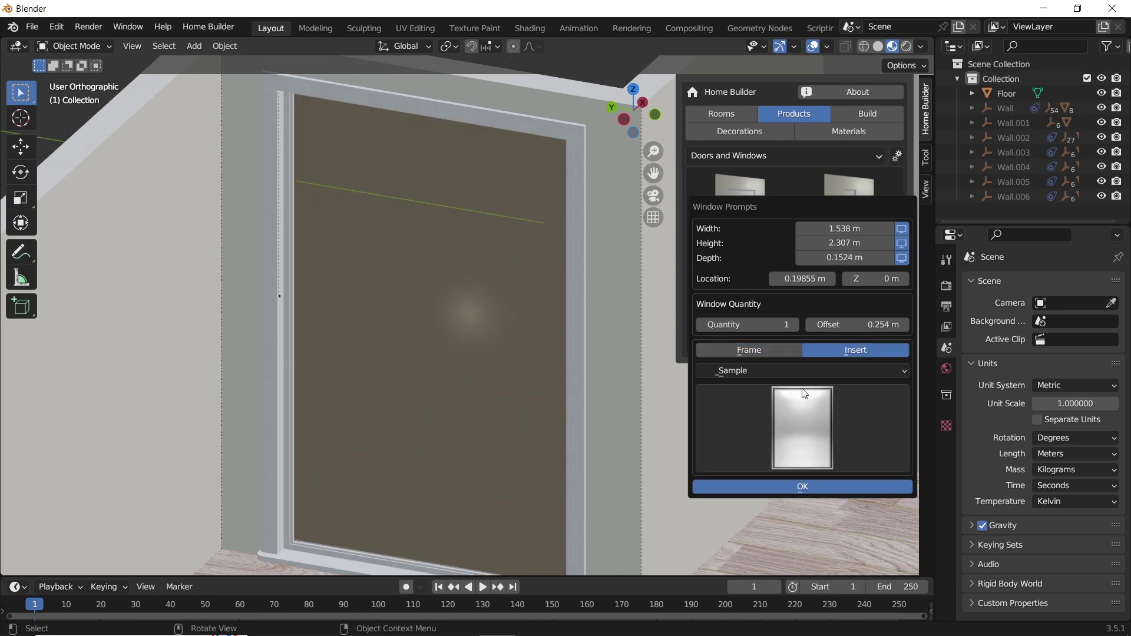
- Apply the window settings and orbit down to see the walls and floor
{"action": "left_click", "coordinate": [802, 487]}
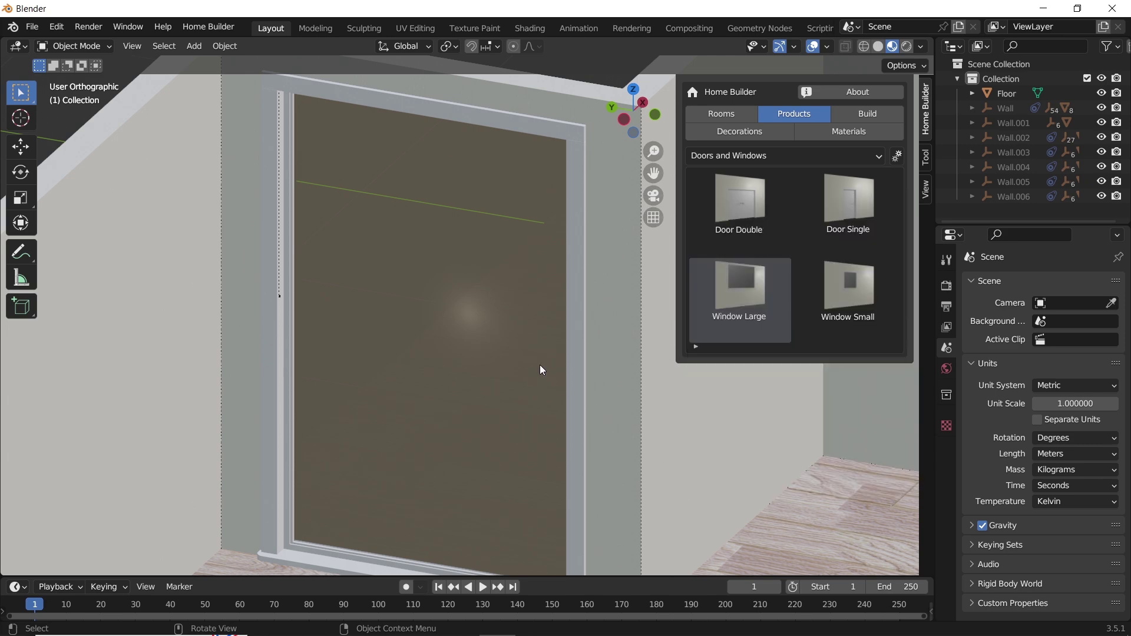
{"action": "scroll", "coordinate": [379, 360], "scroll_direction": "down", "scroll_amount": 3}
{"action": "middle_click_drag", "start_coordinate": [399, 362], "coordinate": [422, 405]}
- Place a Base 2 Door 1 Drawer cabinet from the Cabinets products into the room
{"action": "left_click", "coordinate": [801, 157]}
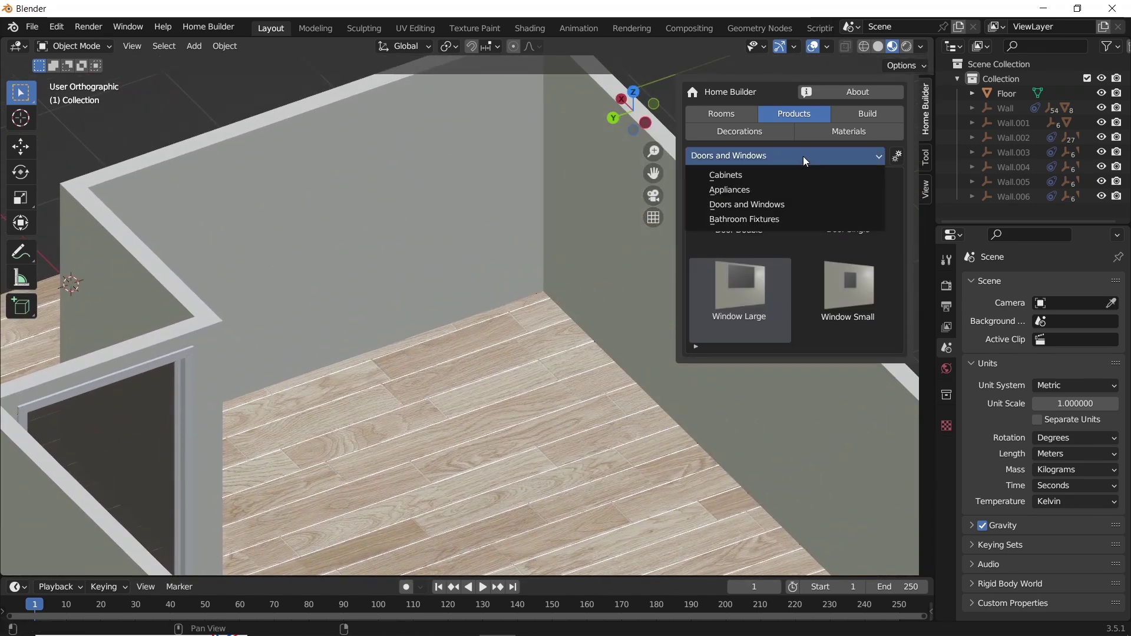
{"action": "left_click", "coordinate": [782, 173]}
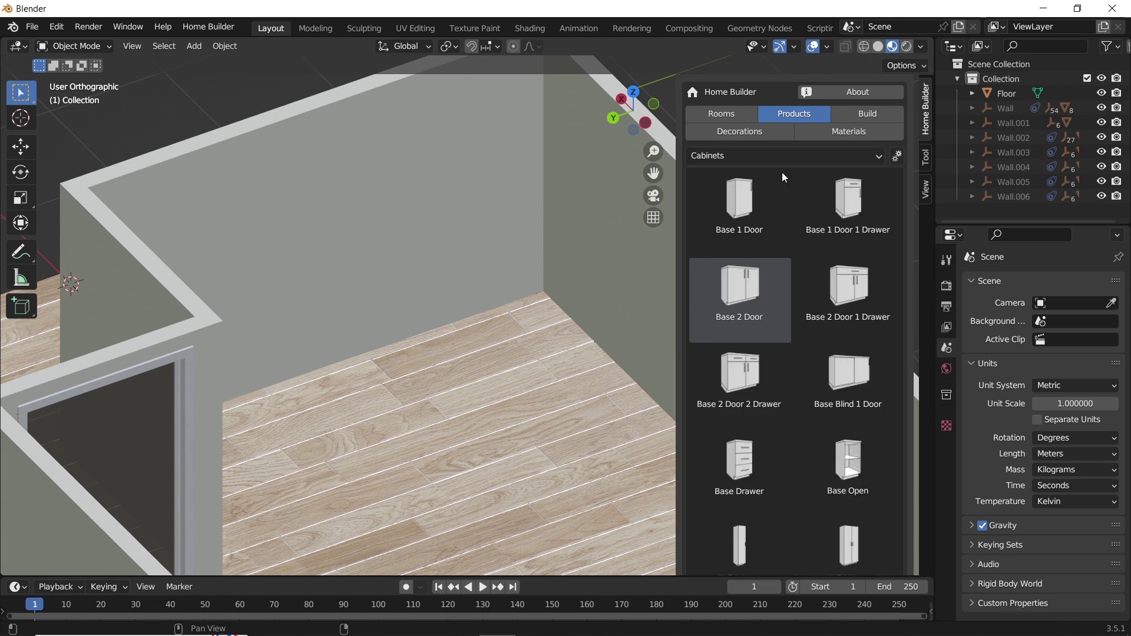
{"action": "left_click", "coordinate": [850, 295]}
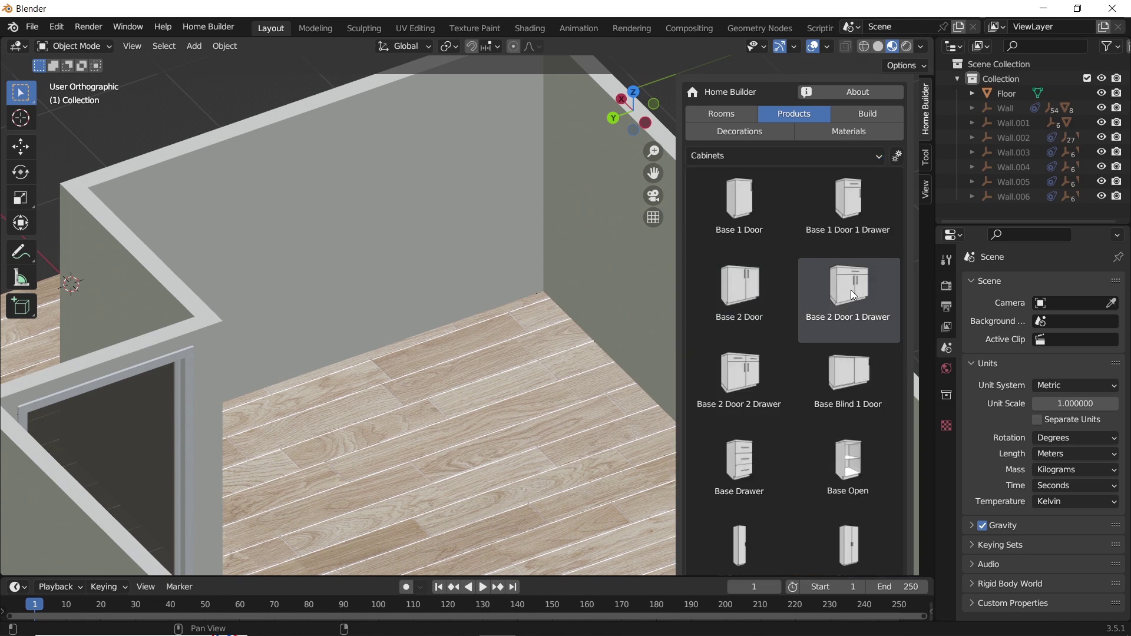
{"action": "left_click_drag", "start_coordinate": [850, 289], "coordinate": [493, 368]}
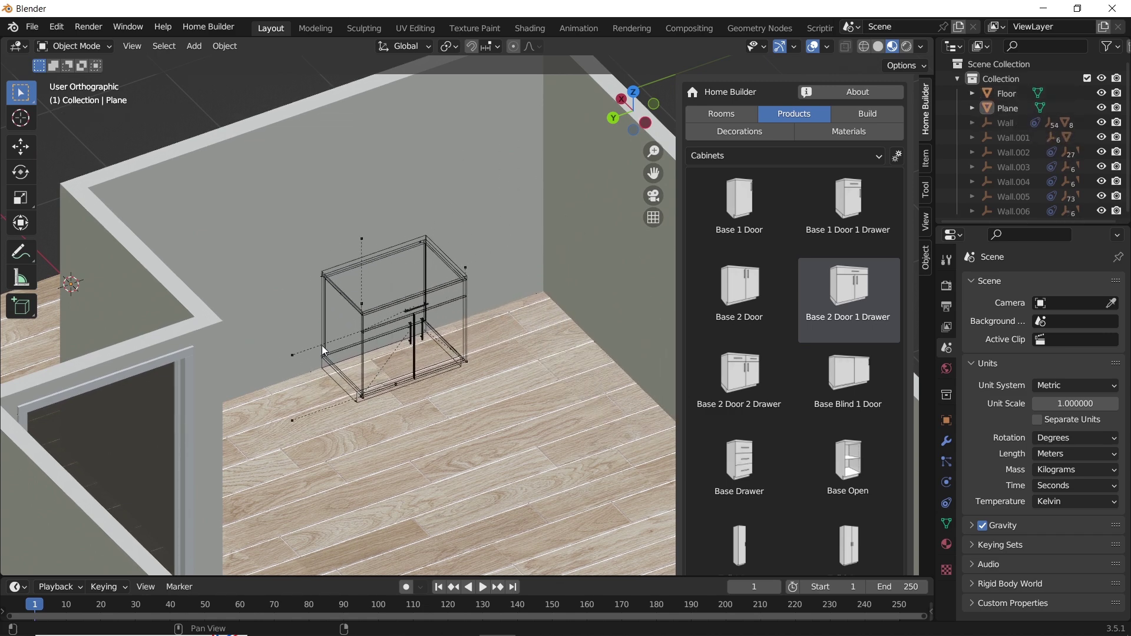
{"action": "left_click", "coordinate": [338, 345]}
- Select the cabinet countertop and frame the whole cabinet in the view
{"action": "scroll", "coordinate": [470, 356], "scroll_direction": "up", "scroll_amount": 6}
{"action": "middle_click_drag", "start_coordinate": [410, 331], "coordinate": [408, 314]}
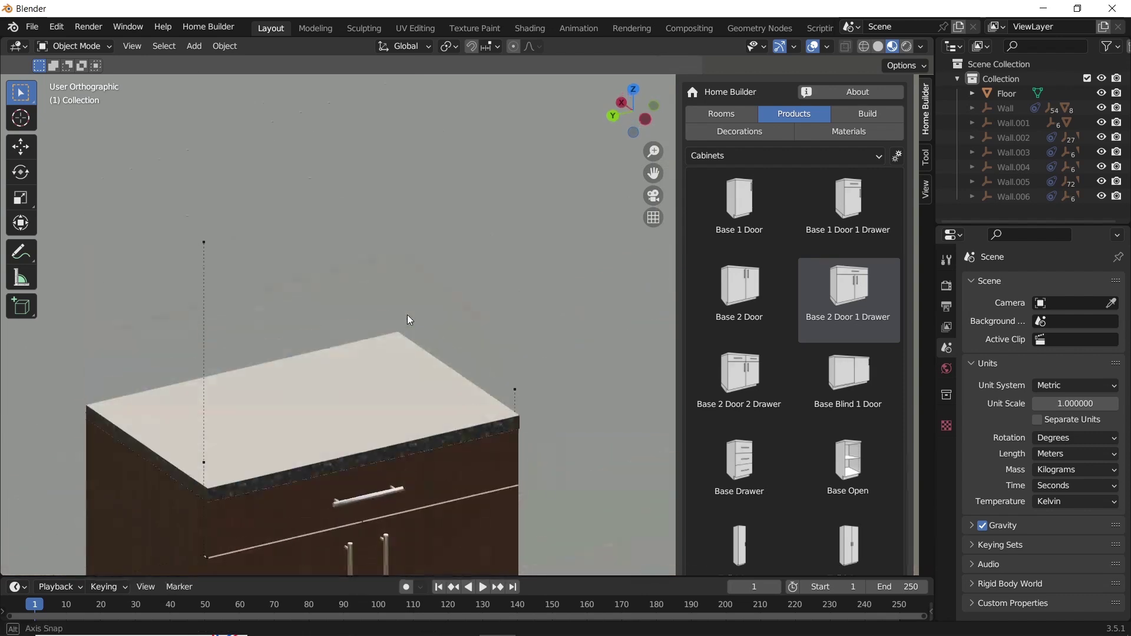
{"action": "left_click", "coordinate": [387, 419]}
{"action": "key", "text": "KP_Decimal"}
{"action": "middle_click_drag", "start_coordinate": [398, 420], "coordinate": [448, 435]}
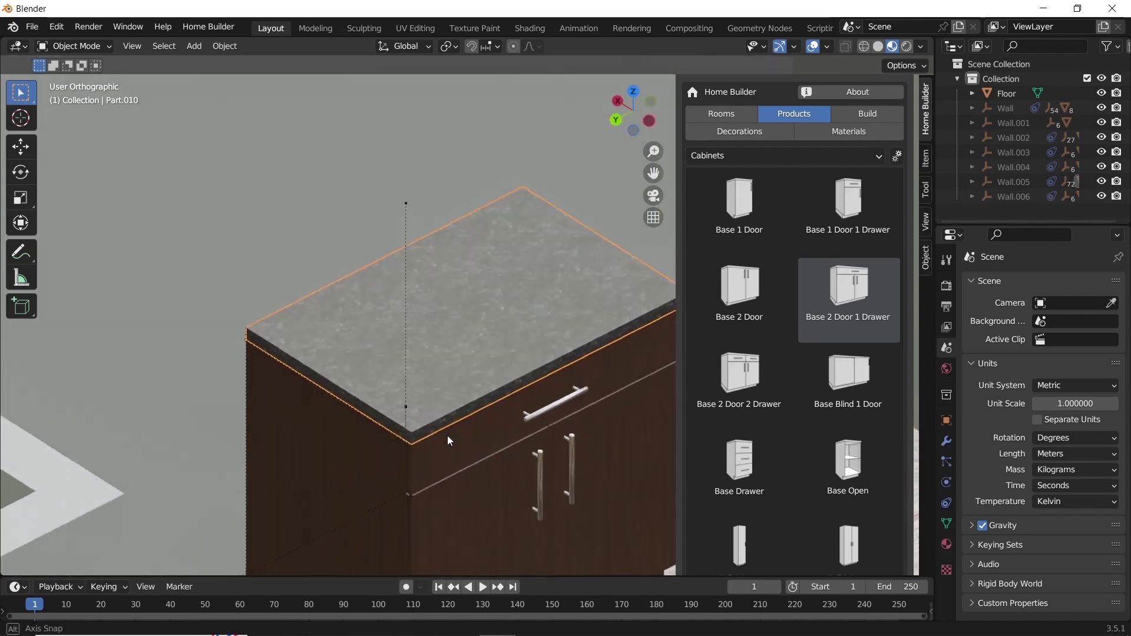
{"action": "scroll", "coordinate": [447, 436], "scroll_direction": "down", "scroll_amount": 4}
{"action": "middle_click_drag", "start_coordinate": [381, 333], "coordinate": [679, 276], "text": "shift"}
{"action": "left_click_drag", "start_coordinate": [674, 273], "coordinate": [712, 275]}
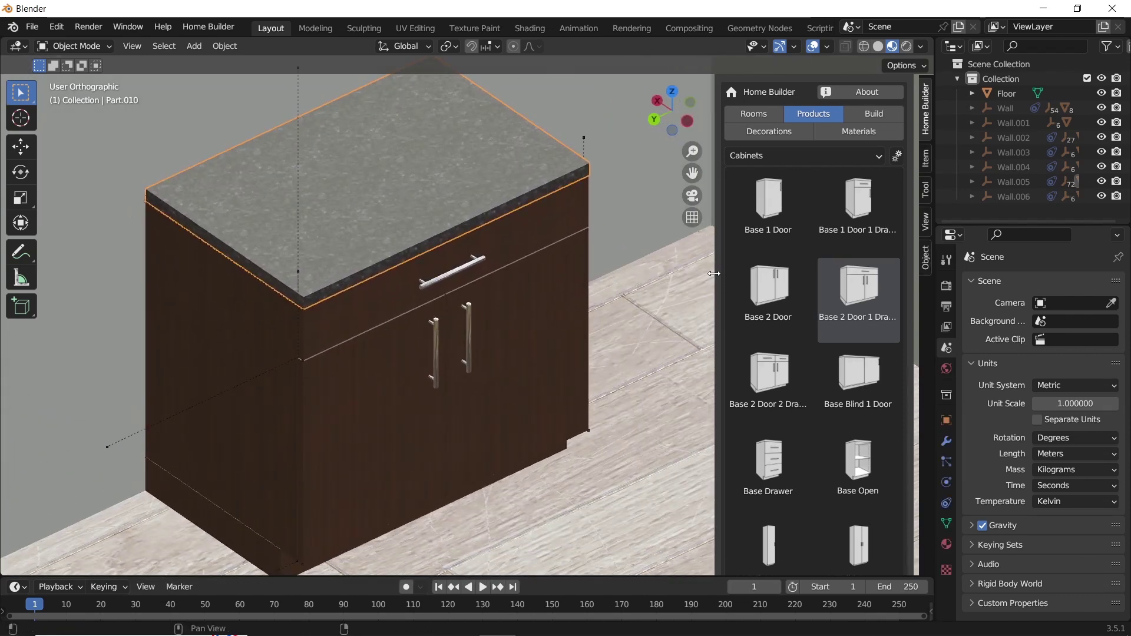
- Set the cabinet's front top overhang to 0.03 m, keeping the left filler at 0
{"action": "right_click", "coordinate": [488, 224]}
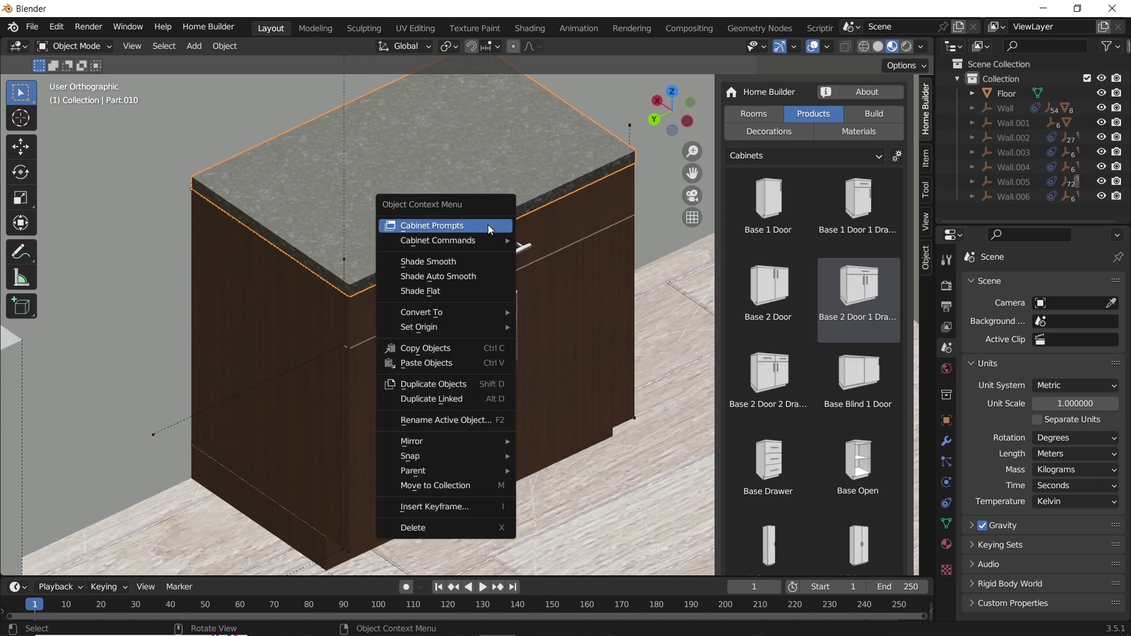
{"action": "left_click", "coordinate": [488, 224]}
{"action": "left_click_drag", "start_coordinate": [490, 228], "coordinate": [815, 176]}
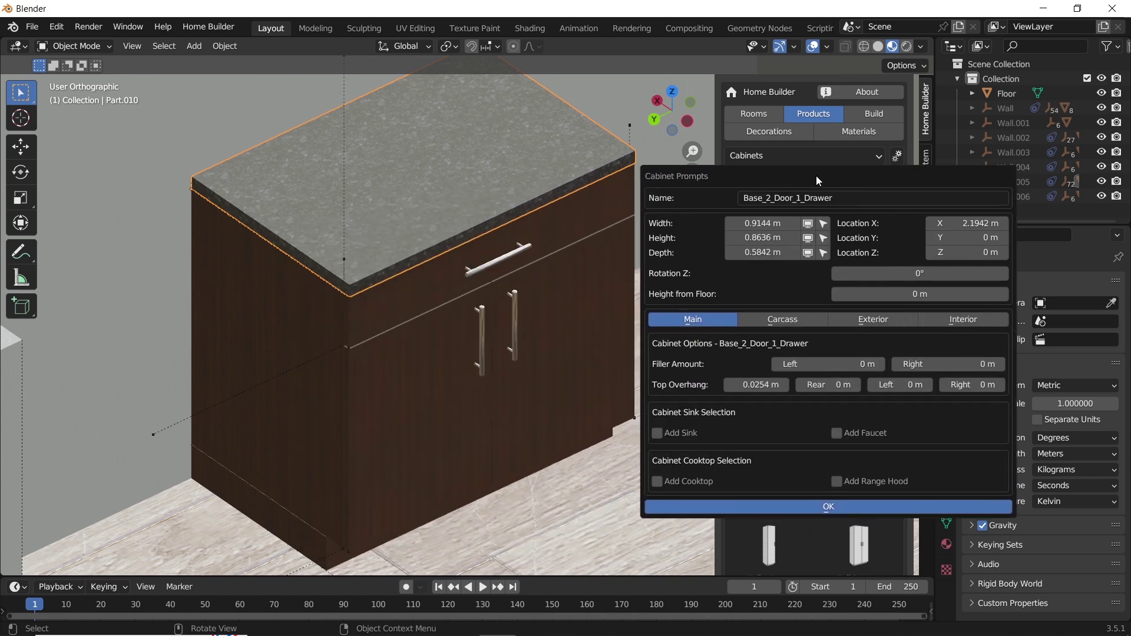
{"action": "left_click_drag", "start_coordinate": [802, 364], "coordinate": [754, 384]}
{"action": "left_click", "coordinate": [854, 364]}
{"action": "type", "text": "0"}
{"action": "key", "text": "Return"}
{"action": "left_click", "coordinate": [761, 383]}
{"action": "type", "text": "0.03"}
{"action": "key", "text": "Return"}
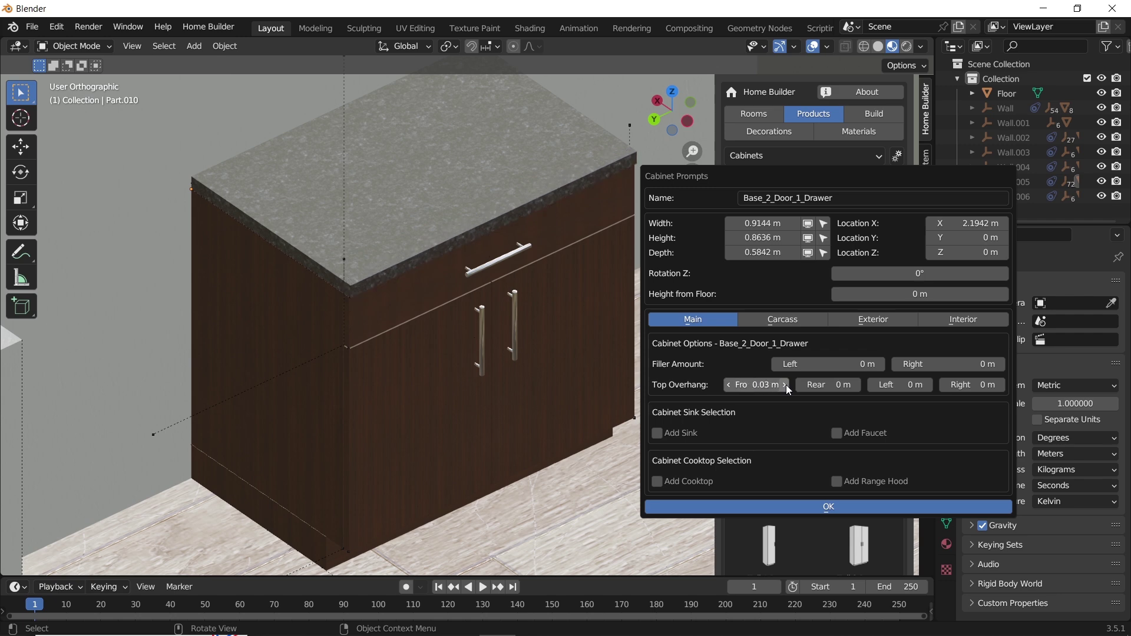
- Try a sample sink, faucet, cooktop and range hood, then remove them all and apply
{"action": "left_click", "coordinate": [746, 433]}
{"action": "left_click", "coordinate": [750, 467]}
{"action": "left_click", "coordinate": [758, 419]}
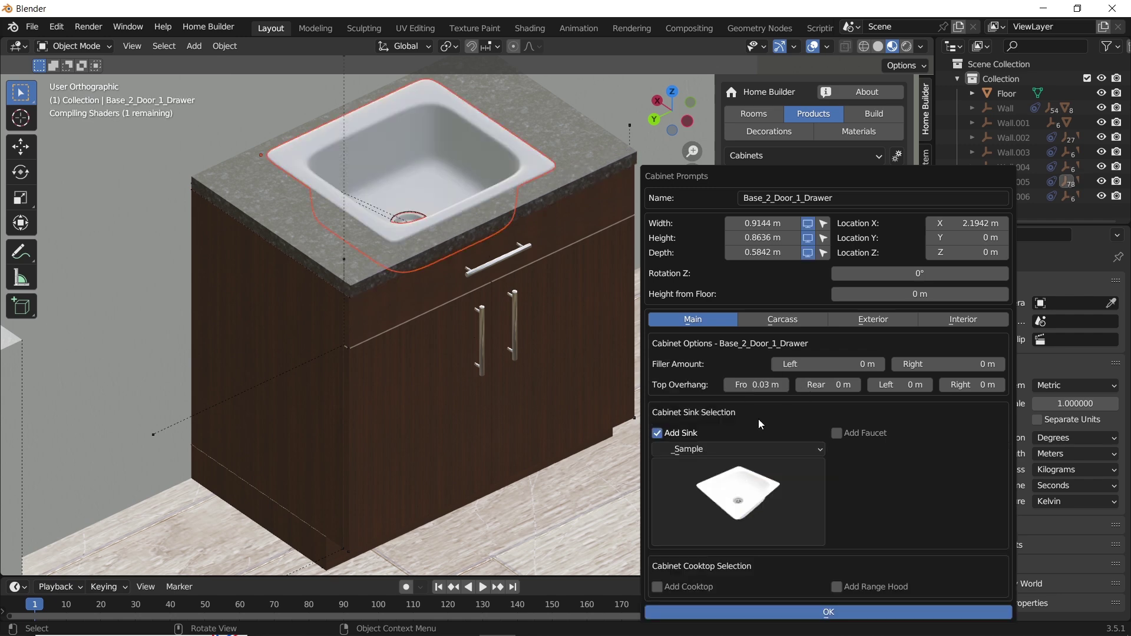
{"action": "left_click", "coordinate": [836, 433]}
{"action": "left_click", "coordinate": [896, 479]}
{"action": "left_click", "coordinate": [896, 478]}
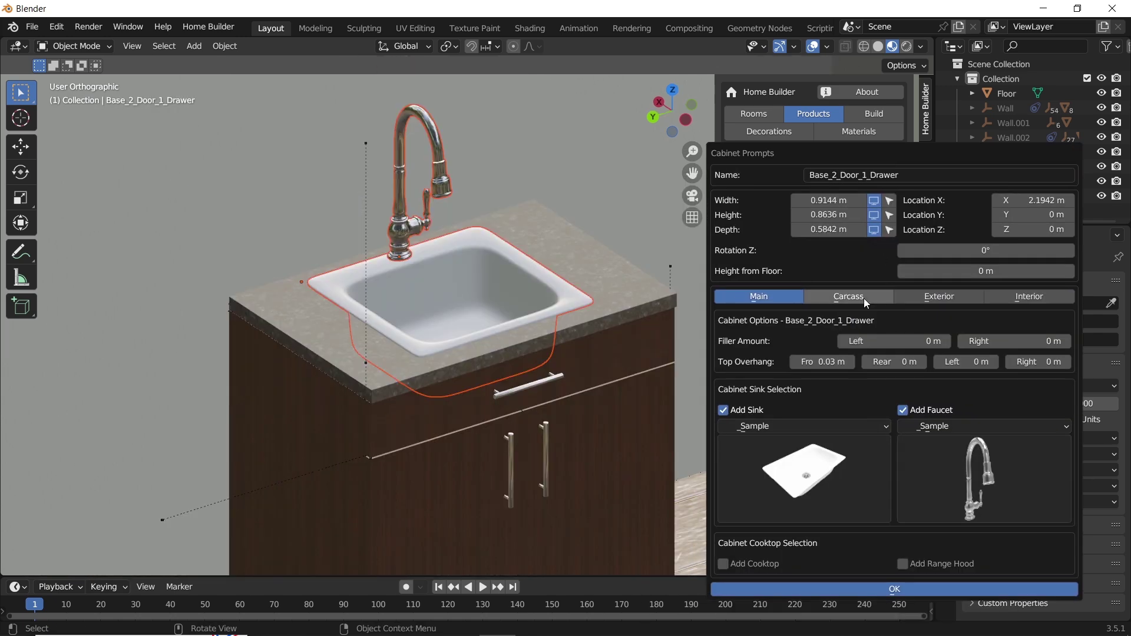
{"action": "left_click", "coordinate": [724, 587]}
{"action": "left_click", "coordinate": [760, 489]}
{"action": "left_click", "coordinate": [938, 490]}
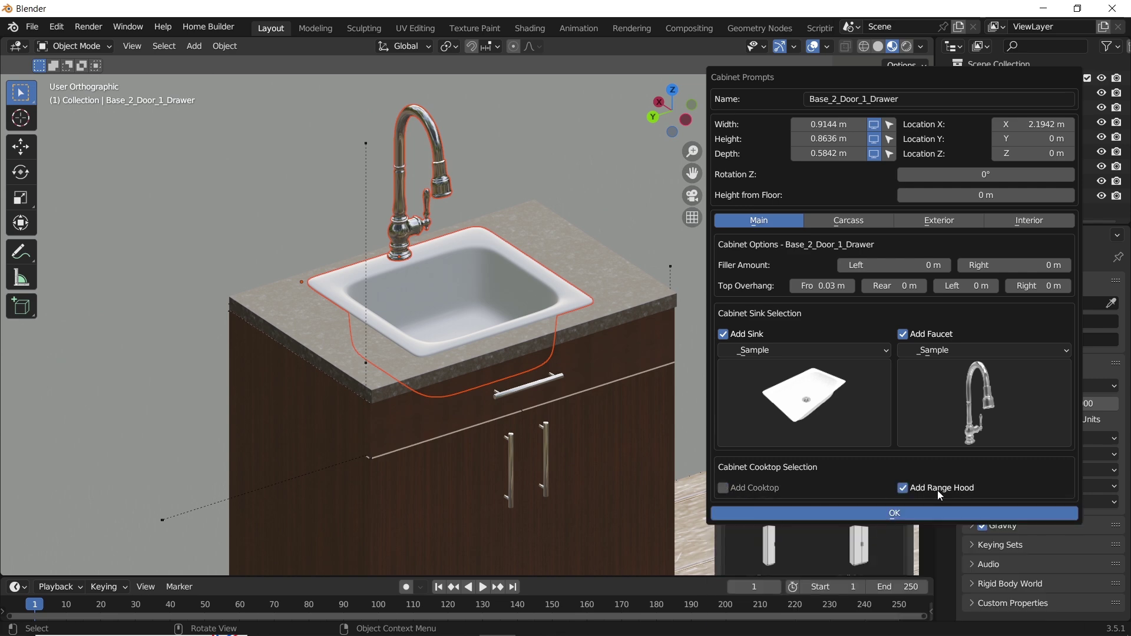
{"action": "left_click", "coordinate": [938, 490]}
{"action": "left_click", "coordinate": [748, 335]}
{"action": "left_click", "coordinate": [904, 334]}
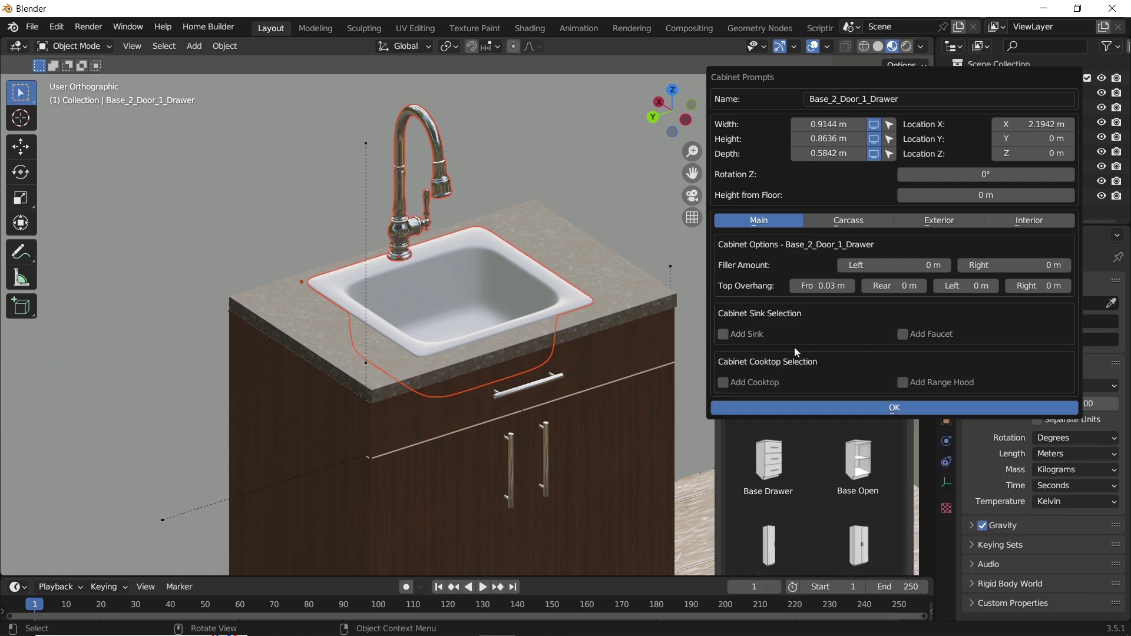
{"action": "left_click", "coordinate": [781, 407]}
- Add the sample cooktop and a range hood to the cabinet
{"action": "right_click", "coordinate": [502, 312]}
{"action": "left_click", "coordinate": [506, 315]}
{"action": "left_click_drag", "start_coordinate": [478, 291], "coordinate": [756, 224]}
{"action": "left_click", "coordinate": [612, 525]}
{"action": "left_click", "coordinate": [716, 539]}
{"action": "left_click", "coordinate": [666, 464]}
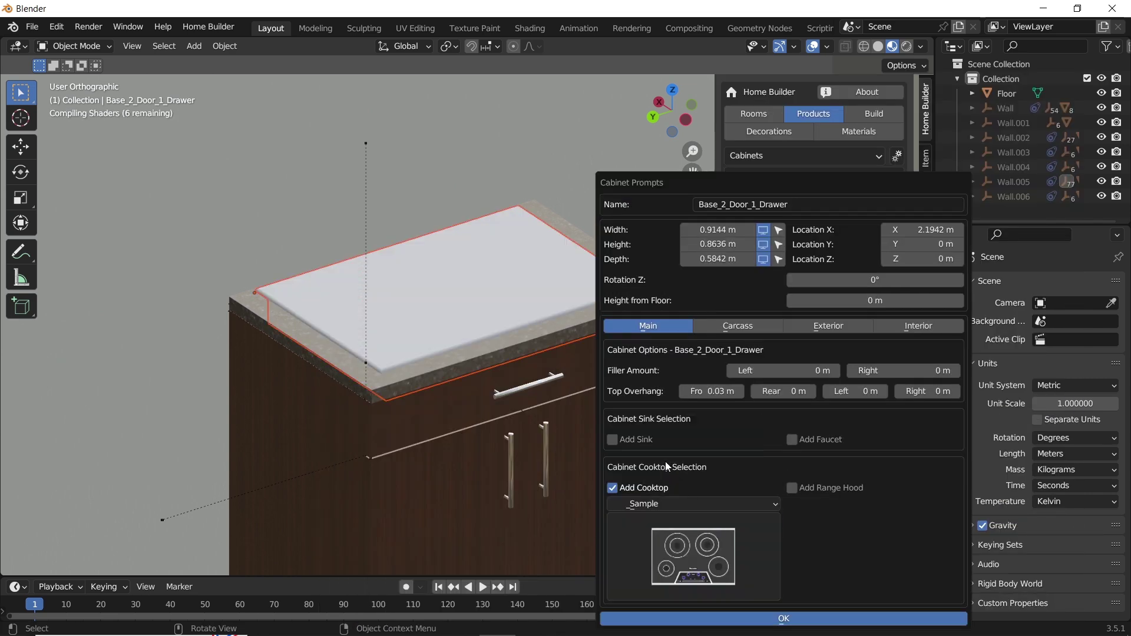
{"action": "left_click", "coordinate": [791, 488]}
{"action": "left_click", "coordinate": [850, 530]}
{"action": "left_click", "coordinate": [744, 618]}
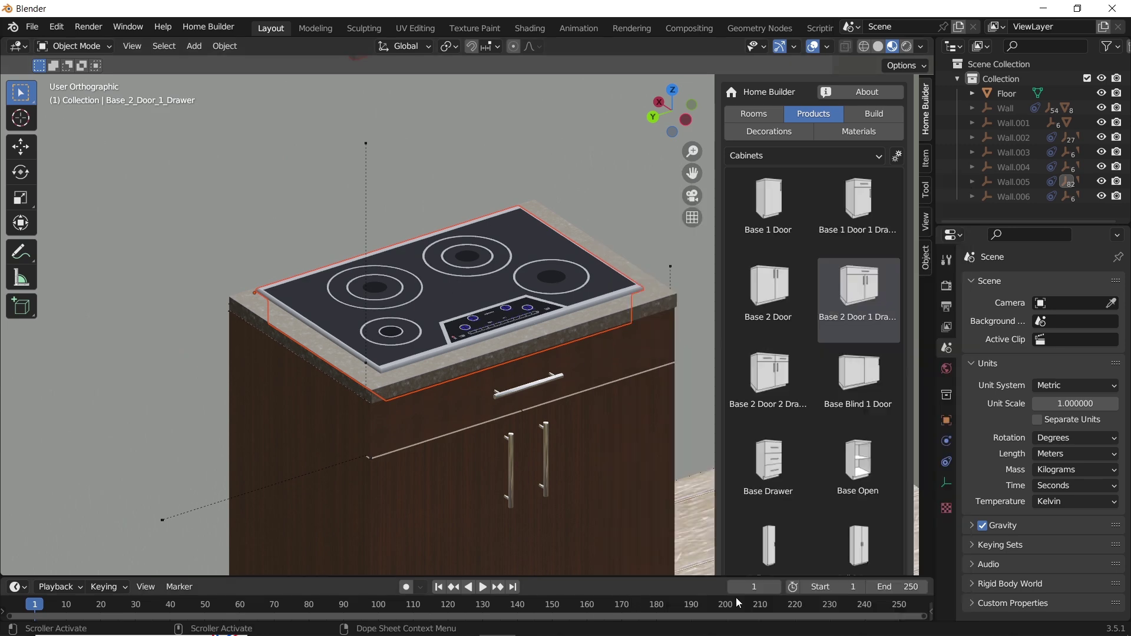
- Apply the cooktop and range hood, then make the top drawer front taller
{"action": "scroll", "coordinate": [507, 329], "scroll_direction": "down", "scroll_amount": 2}
{"action": "middle_click_drag", "start_coordinate": [507, 330], "coordinate": [493, 306]}
{"action": "middle_click_drag", "start_coordinate": [493, 306], "coordinate": [454, 386], "text": "shift"}
{"action": "right_click", "coordinate": [457, 439]}
{"action": "left_click", "coordinate": [463, 442]}
{"action": "left_click_drag", "start_coordinate": [460, 177], "coordinate": [793, 122]}
{"action": "left_click", "coordinate": [788, 268]}
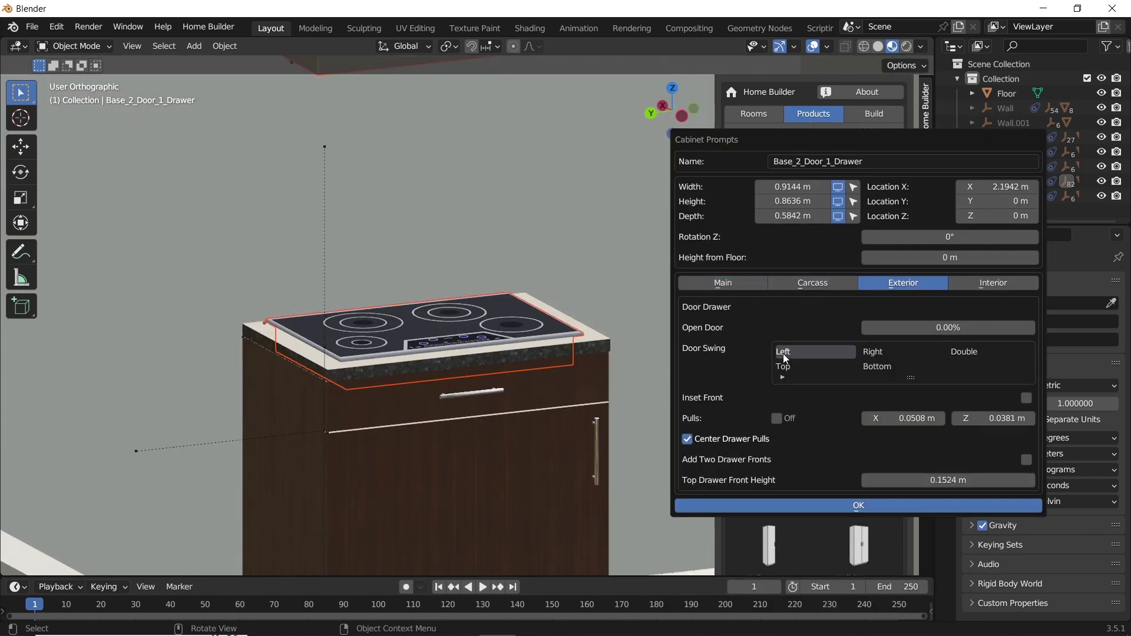
{"action": "left_click", "coordinate": [783, 353]}
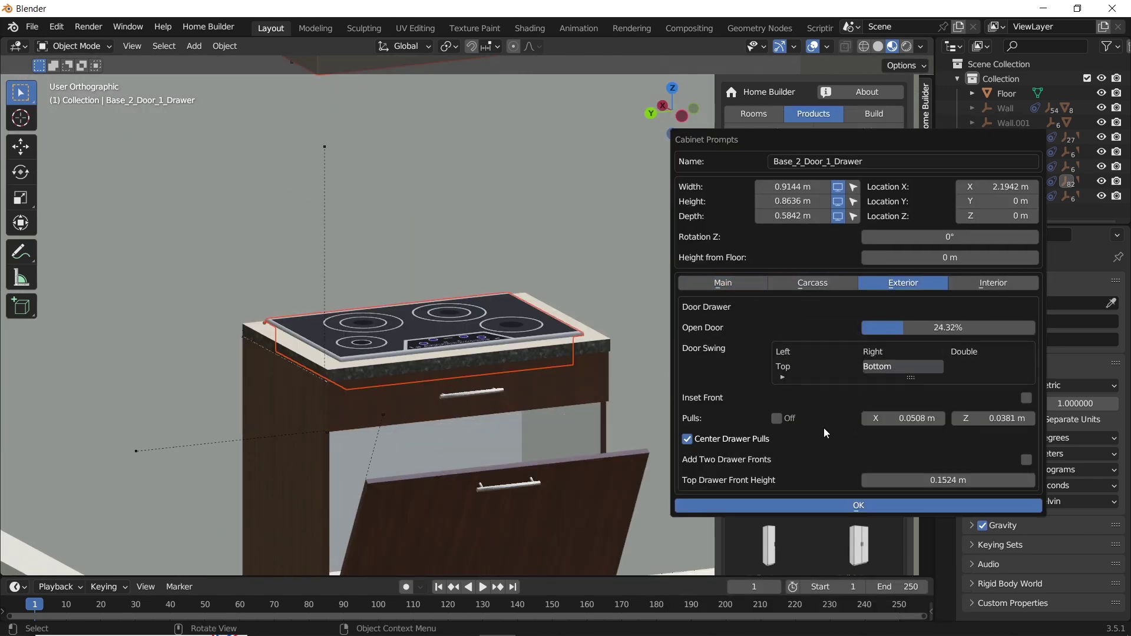
{"action": "left_click_drag", "start_coordinate": [898, 478], "coordinate": [943, 478]}
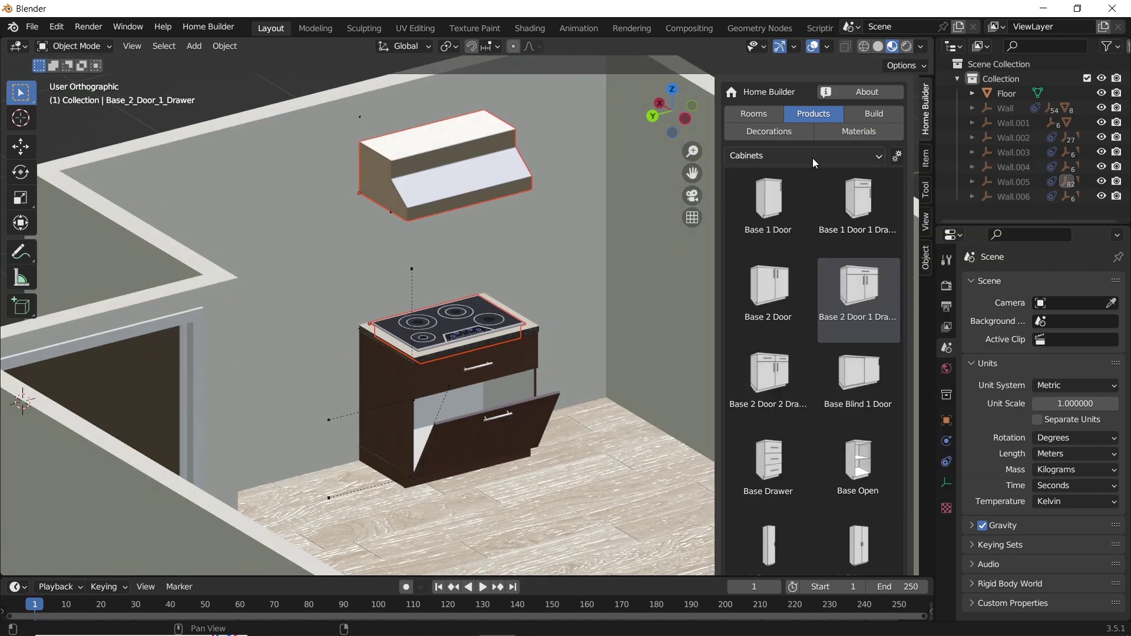
- Place a Side Table Tall from Room Decorations beside the cooktop cabinet
{"action": "left_click", "coordinate": [769, 131]}
{"action": "left_click", "coordinate": [807, 155]}
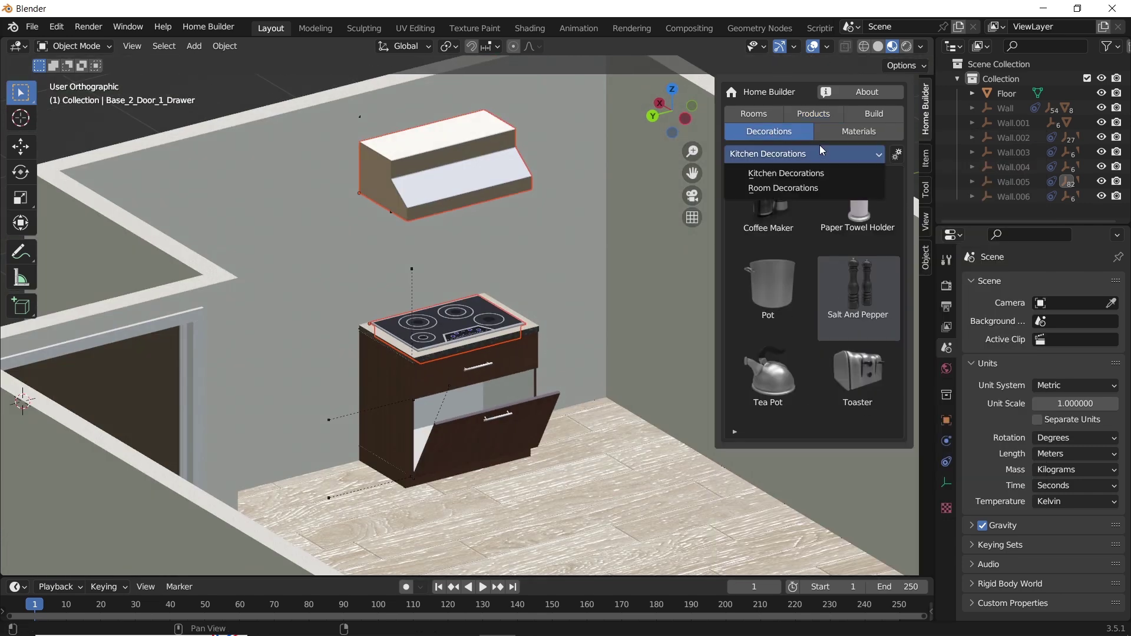
{"action": "left_click", "coordinate": [803, 185]}
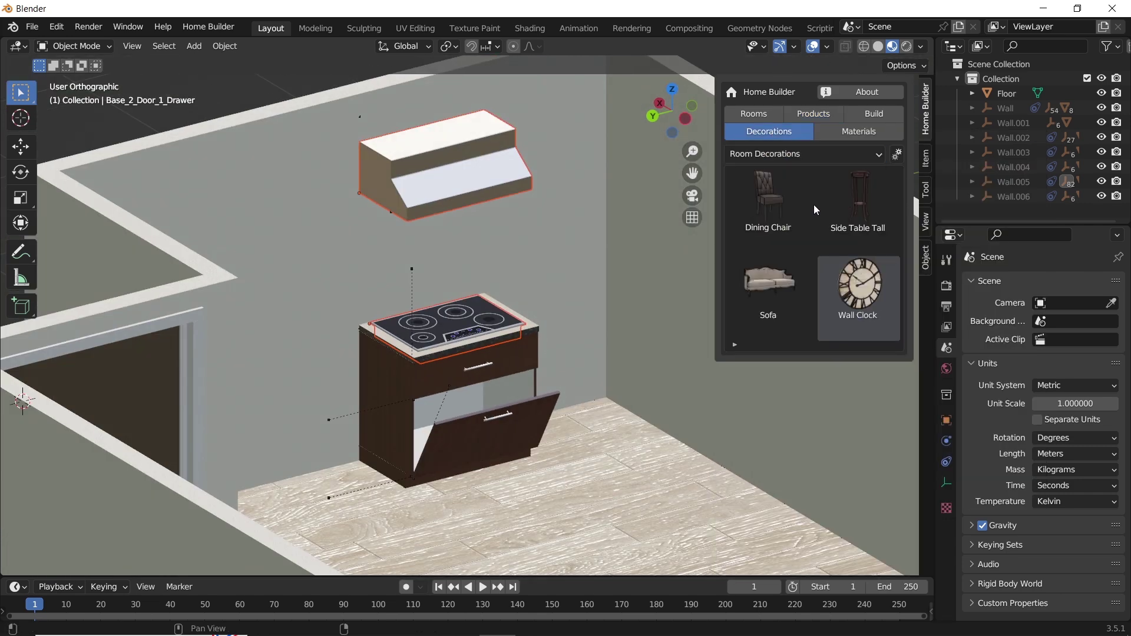
{"action": "left_click", "coordinate": [848, 210]}
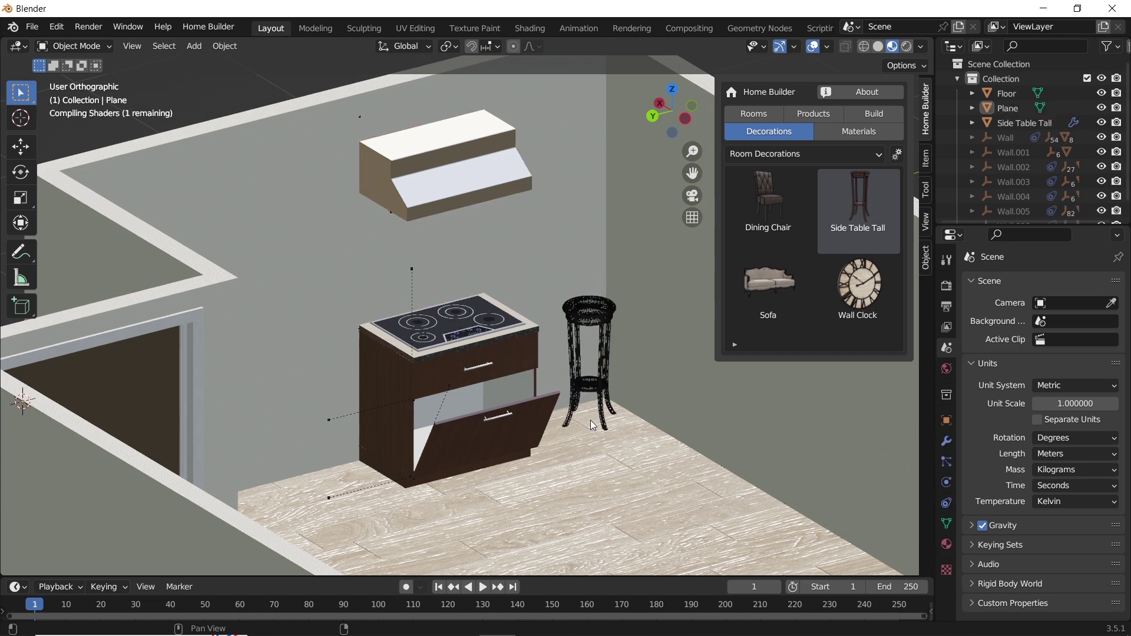
{"action": "left_click", "coordinate": [590, 419]}
- Select the cabinet's top drawer front and show its materials
{"action": "scroll", "coordinate": [618, 411], "scroll_direction": "up", "scroll_amount": 4}
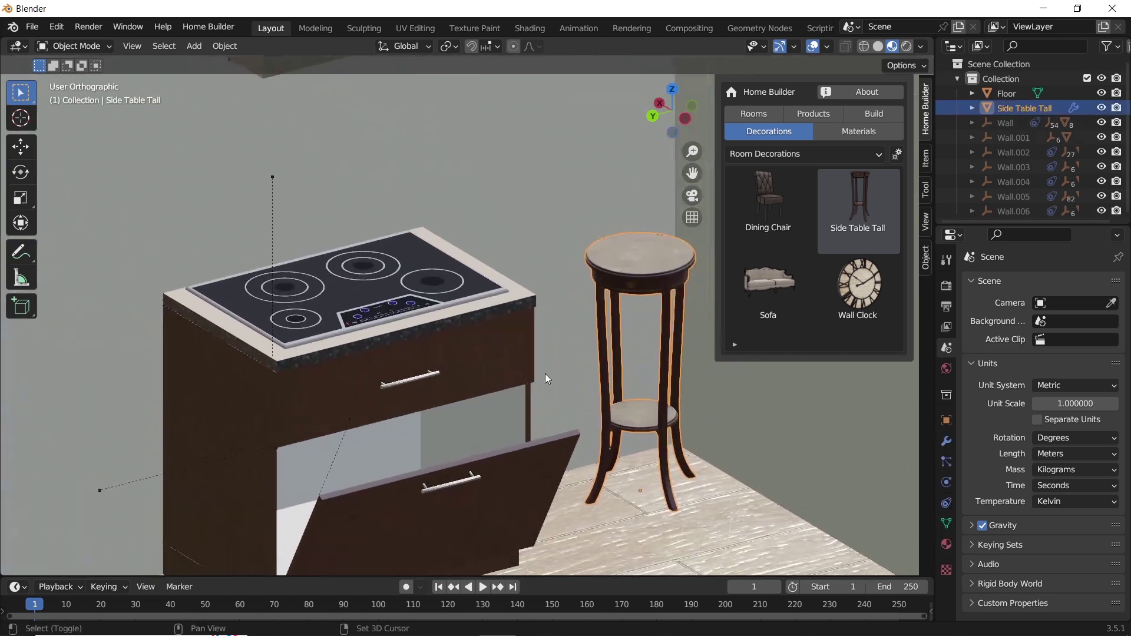
{"action": "middle_click_drag", "start_coordinate": [429, 191], "coordinate": [548, 283], "text": "shift"}
{"action": "left_click", "coordinate": [601, 432]}
{"action": "left_click", "coordinate": [859, 131]}
{"action": "middle_click_drag", "start_coordinate": [561, 392], "coordinate": [574, 269], "text": "shift"}
- Apply White Melamine to the top drawer front, overriding all its parts
{"action": "left_click_drag", "start_coordinate": [856, 459], "coordinate": [613, 313]}
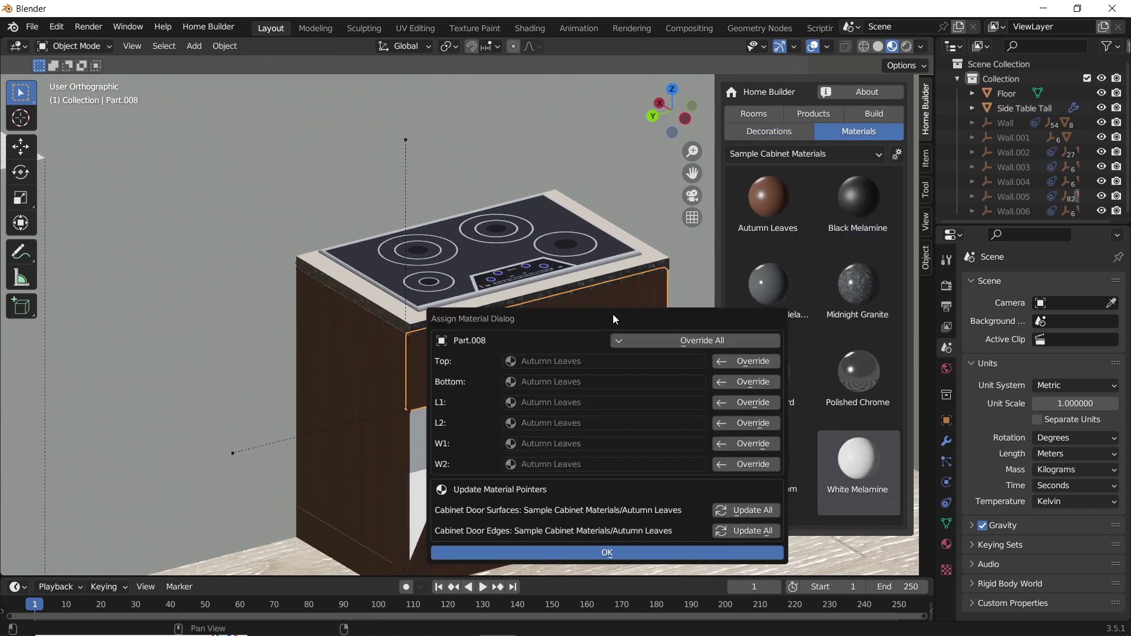
{"action": "left_click", "coordinate": [655, 340]}
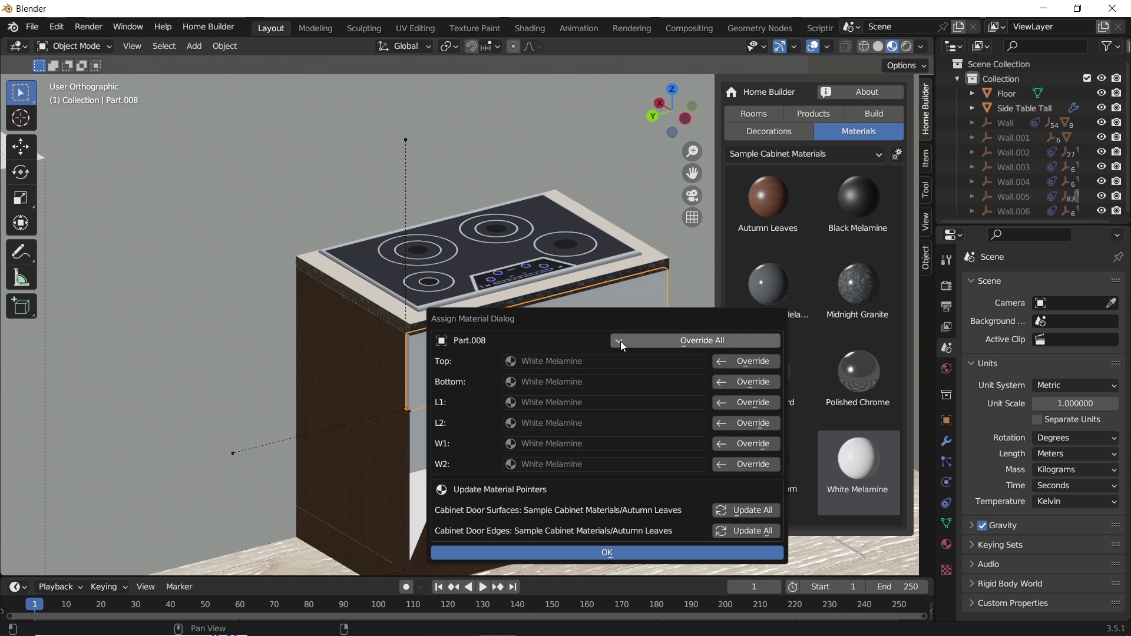
{"action": "left_click", "coordinate": [622, 552]}
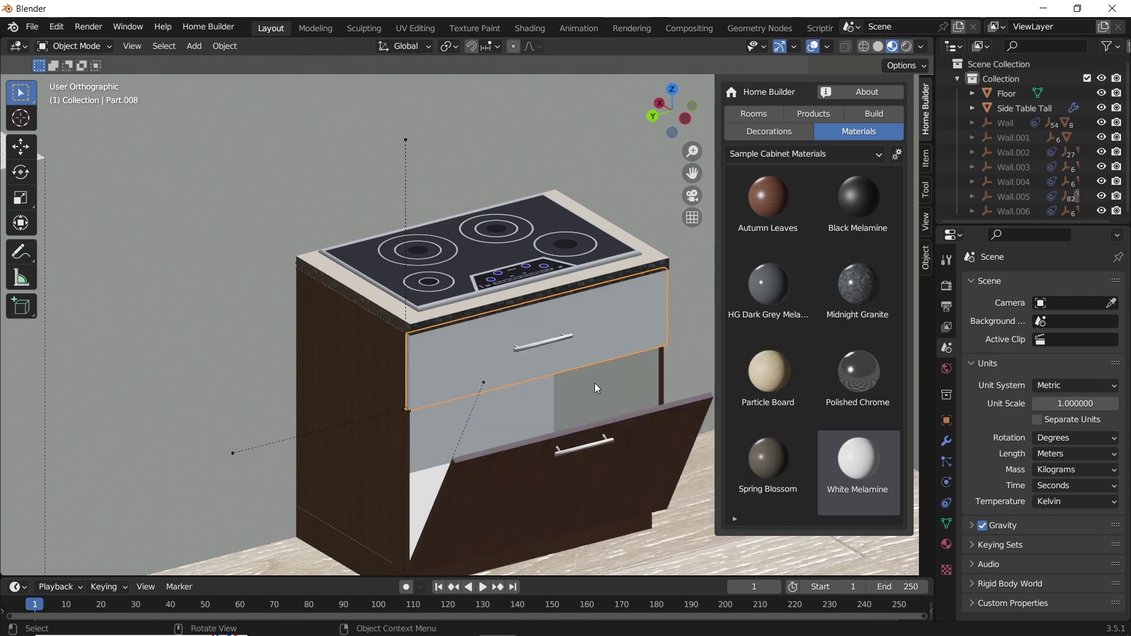
- Make the lower drawer front's surfaces and edges White Melamine, then view the whole room
{"action": "left_click", "coordinate": [635, 449]}
{"action": "left_click_drag", "start_coordinate": [849, 470], "coordinate": [618, 463]}
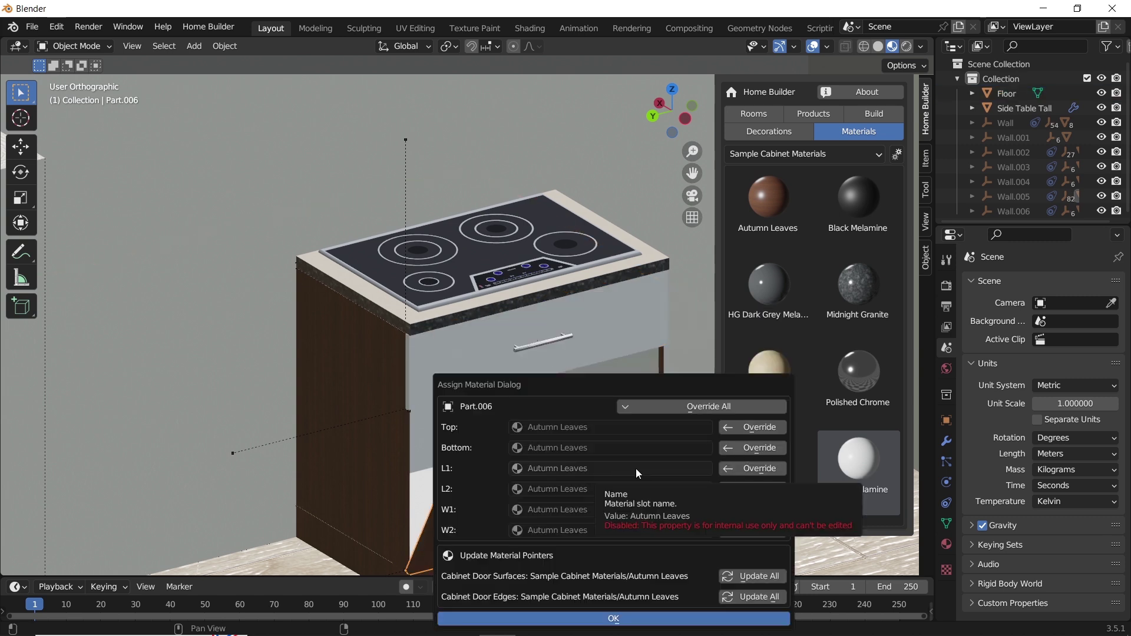
{"action": "left_click", "coordinate": [748, 576]}
{"action": "left_click", "coordinate": [748, 597]}
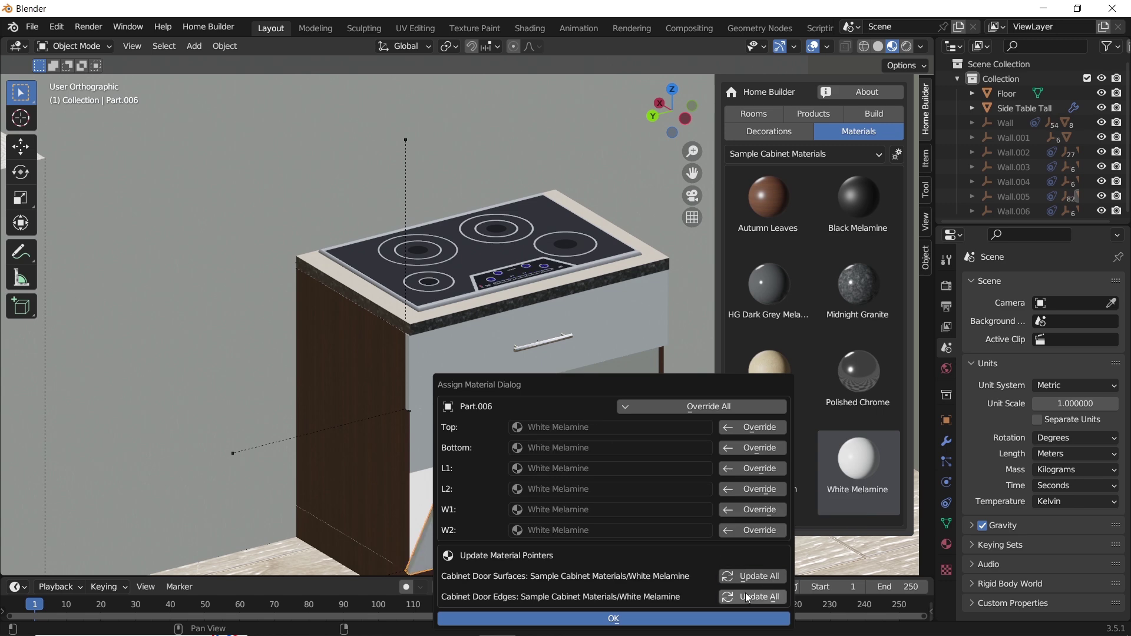
{"action": "left_click", "coordinate": [677, 618]}
{"action": "middle_click_drag", "start_coordinate": [570, 421], "coordinate": [600, 437]}
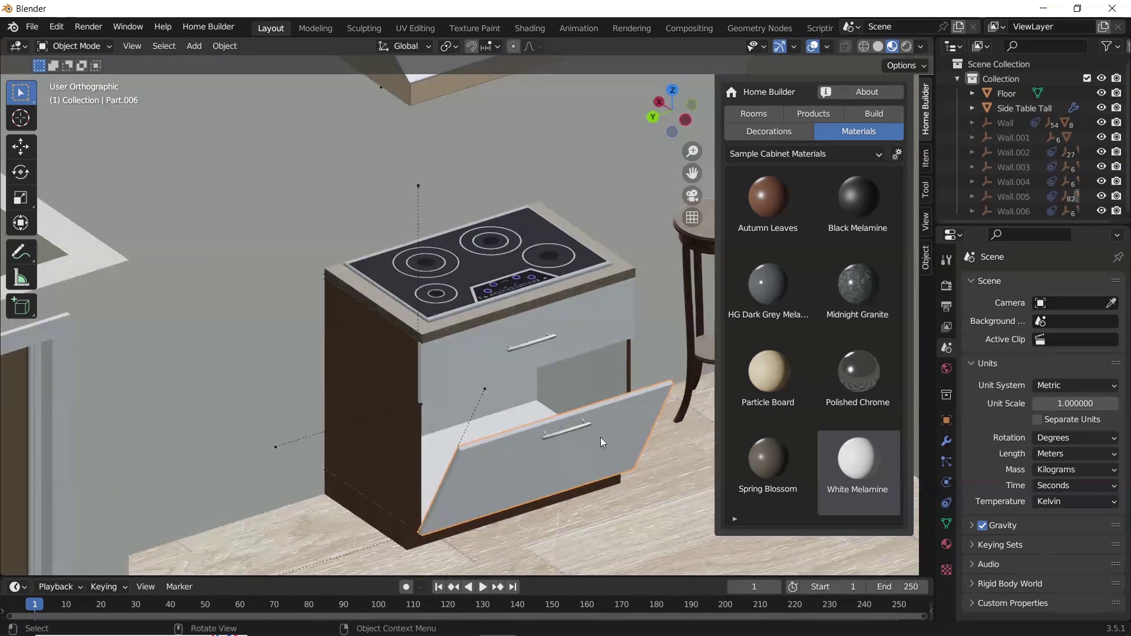
{"action": "scroll", "coordinate": [496, 359], "scroll_direction": "down", "scroll_amount": 4}
{"action": "middle_click_drag", "start_coordinate": [496, 360], "coordinate": [515, 375]}
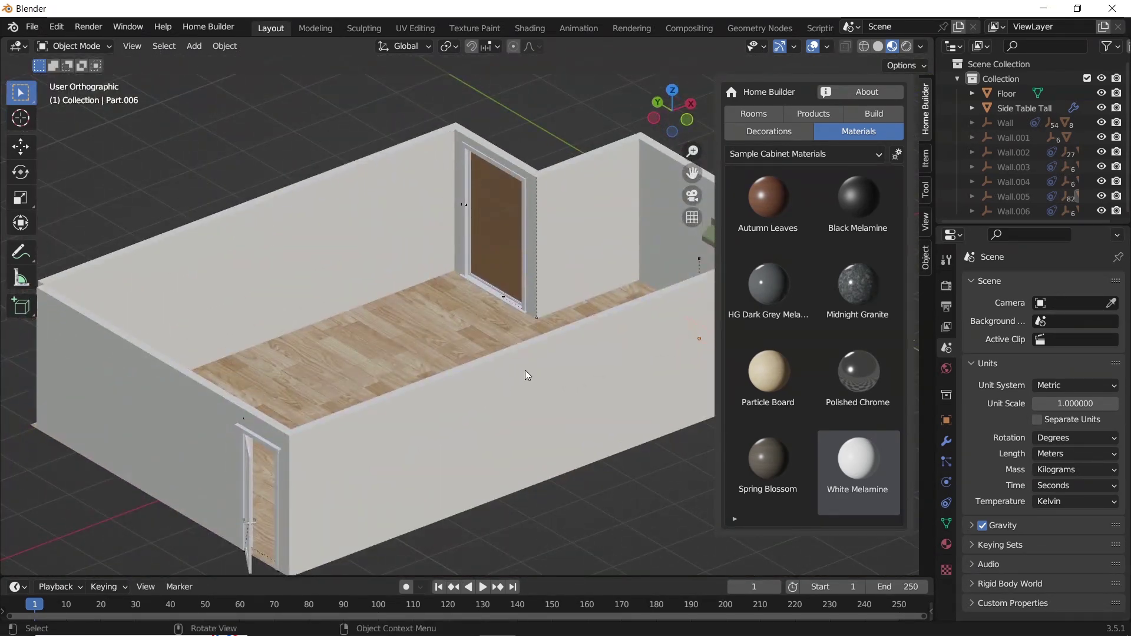